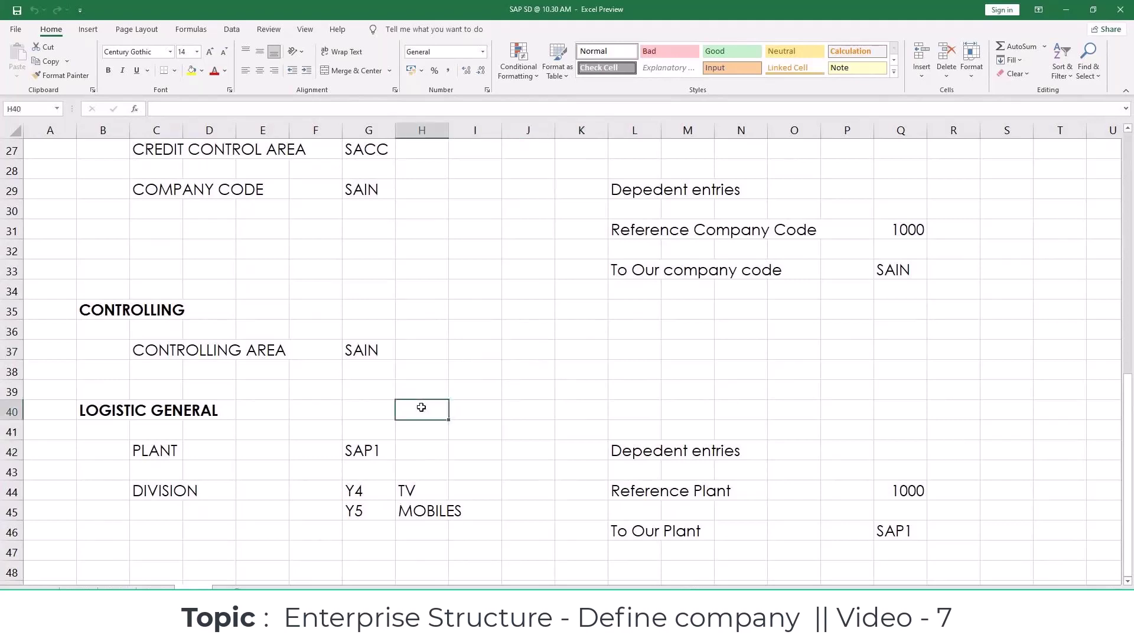
Review the worksheet's Financial Accounting, Controlling and Logistic General entries, including company, credit control area, company code, controlling area, plant and division.
{"action": "scroll", "coordinate": [421, 407], "scroll_direction": "up", "scroll_amount": 3}
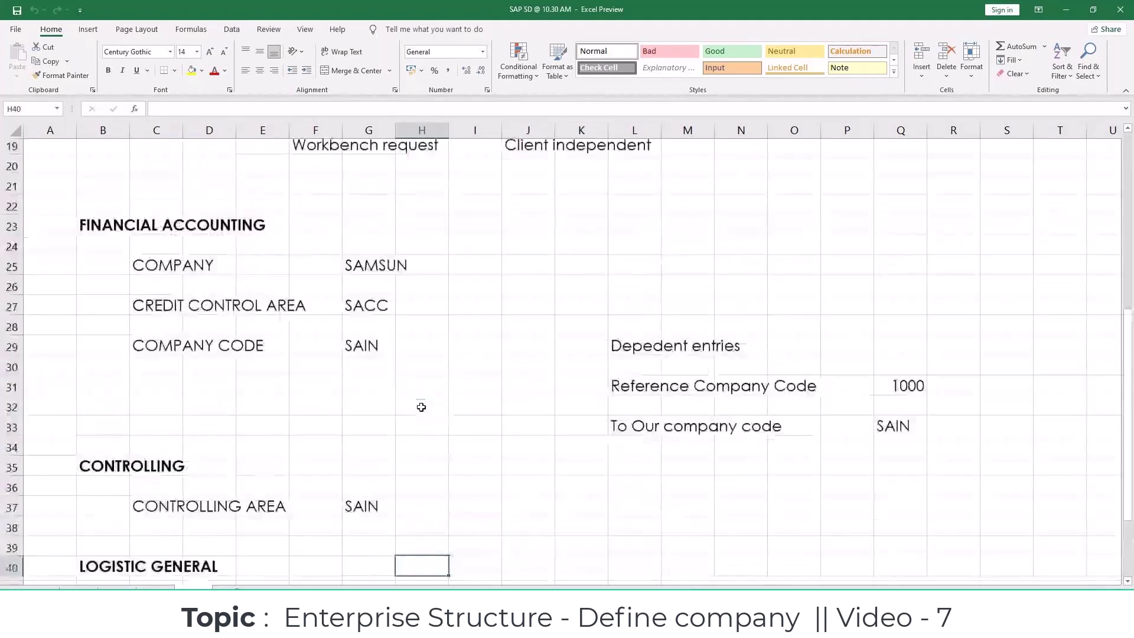
{"action": "scroll", "coordinate": [421, 406], "scroll_direction": "up", "scroll_amount": 1}
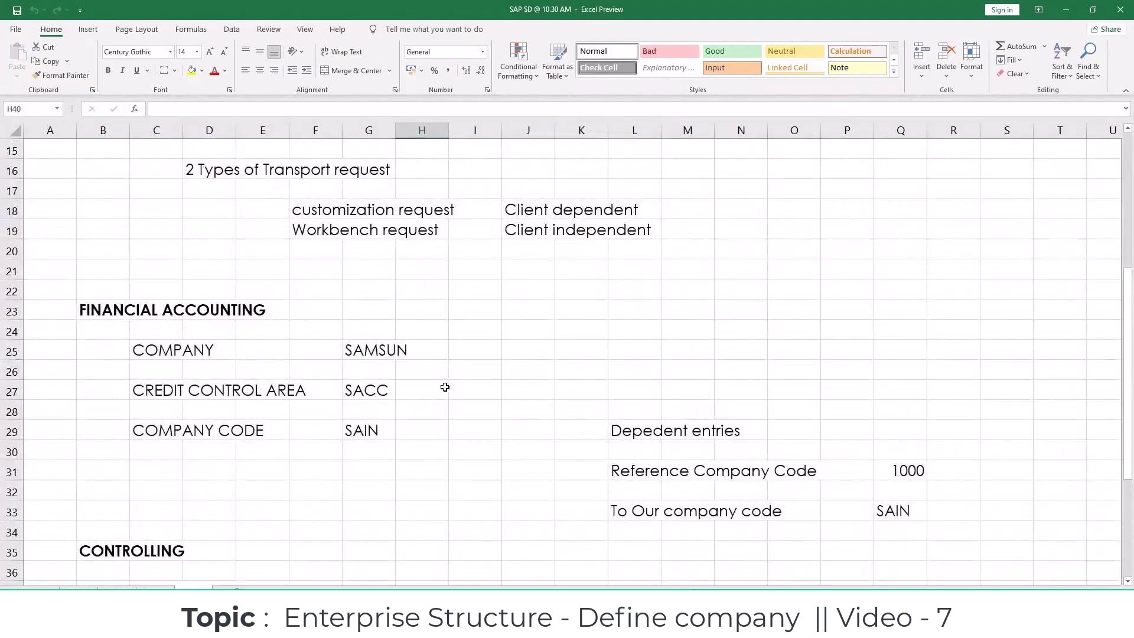
{"action": "left_click", "coordinate": [369, 351]}
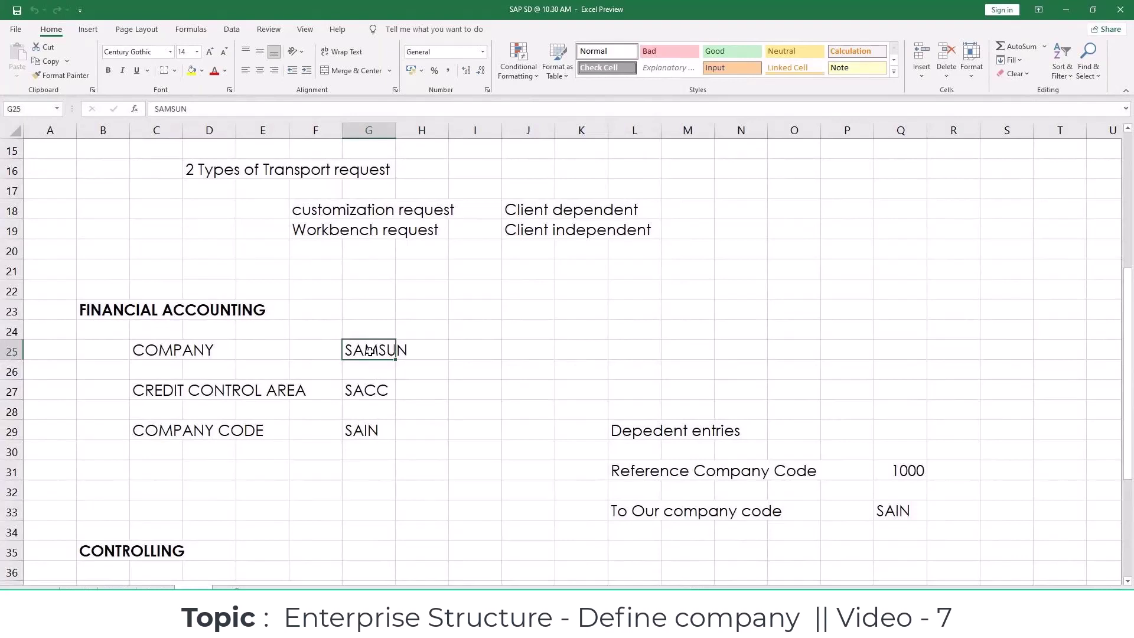
{"action": "left_click", "coordinate": [365, 388]}
{"action": "left_click", "coordinate": [367, 424]}
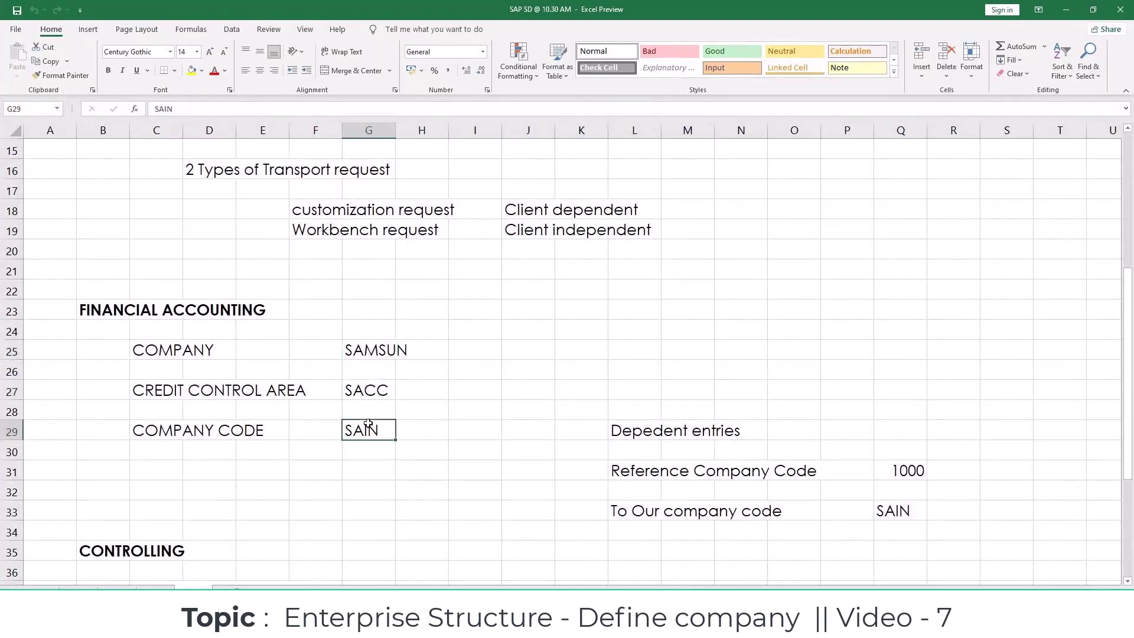
{"action": "left_click", "coordinate": [486, 425]}
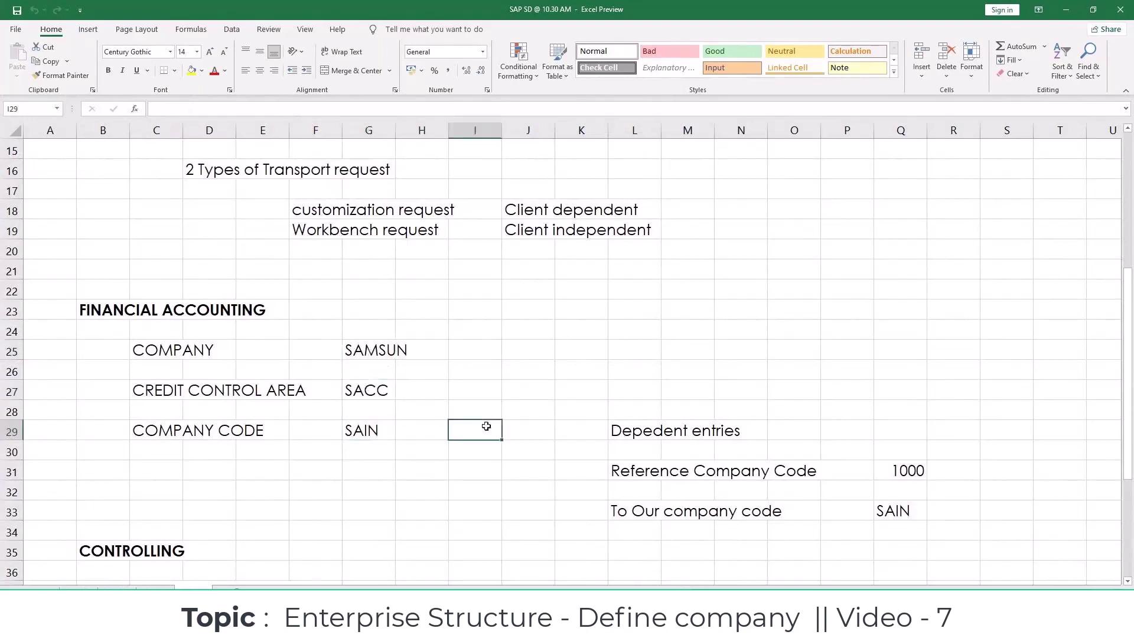
{"action": "scroll", "coordinate": [486, 426], "scroll_direction": "down", "scroll_amount": 3}
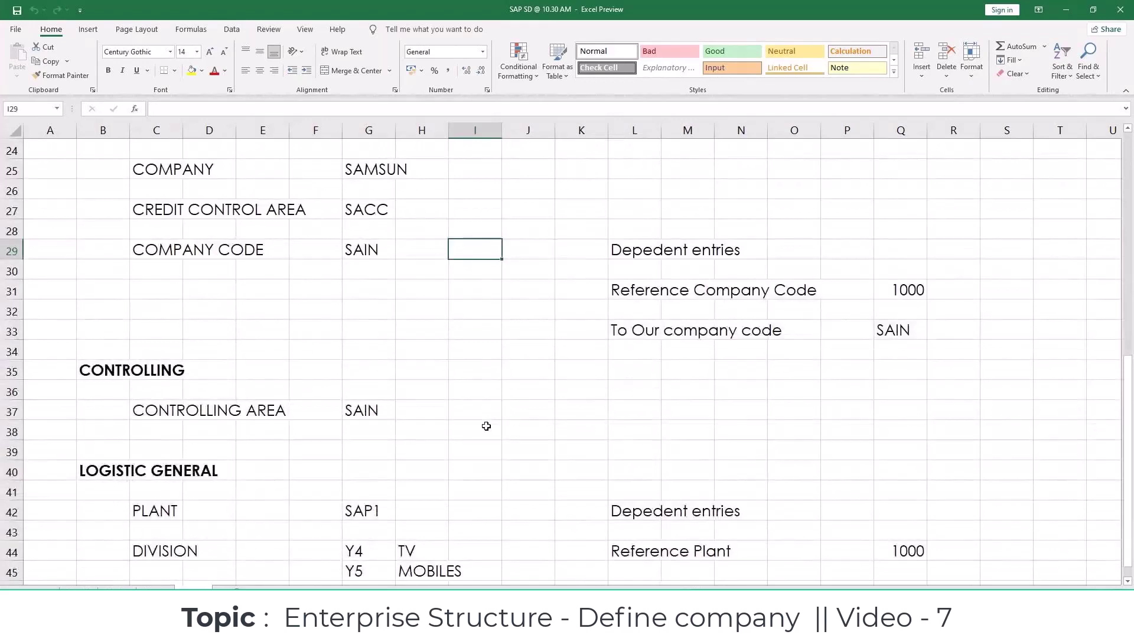
{"action": "left_click", "coordinate": [486, 413]}
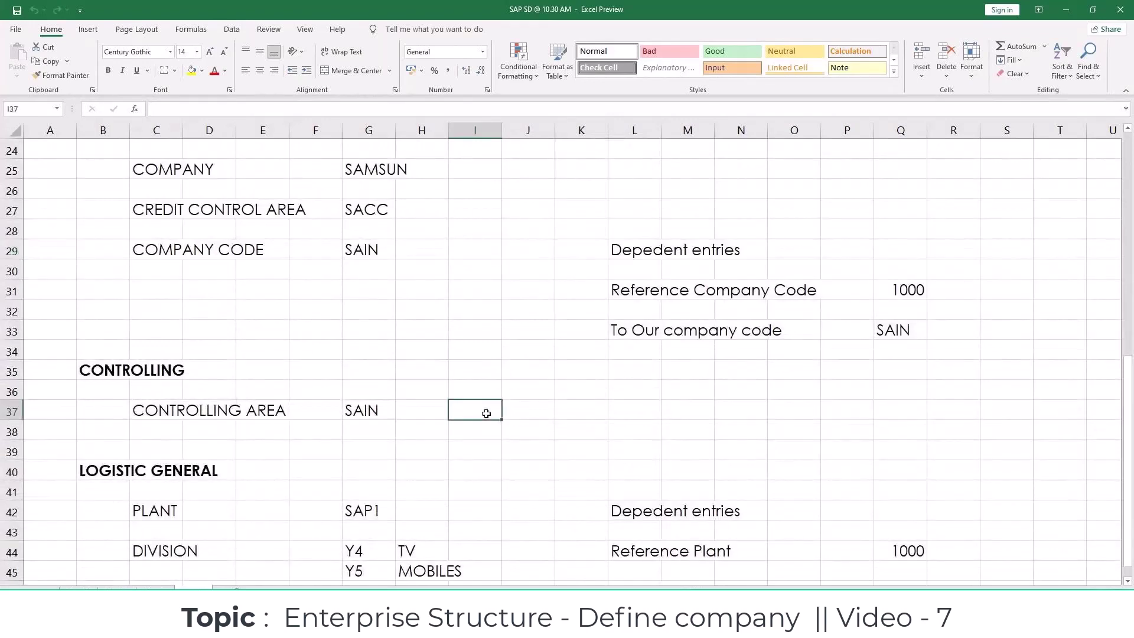
{"action": "left_click", "coordinate": [366, 416]}
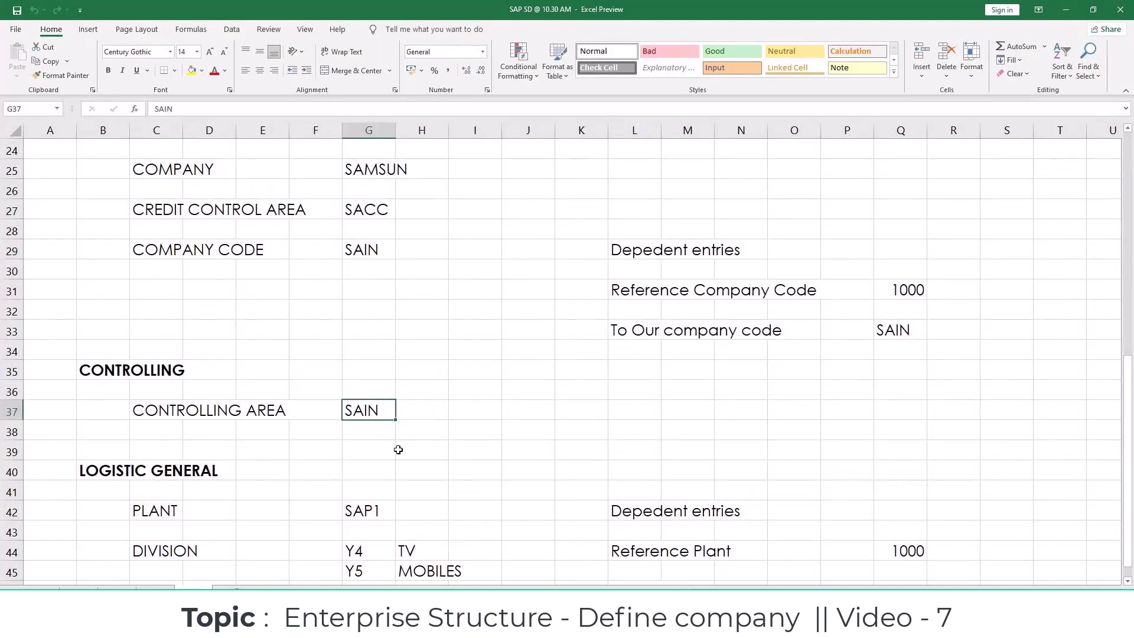
{"action": "scroll", "coordinate": [398, 450], "scroll_direction": "down", "scroll_amount": 3}
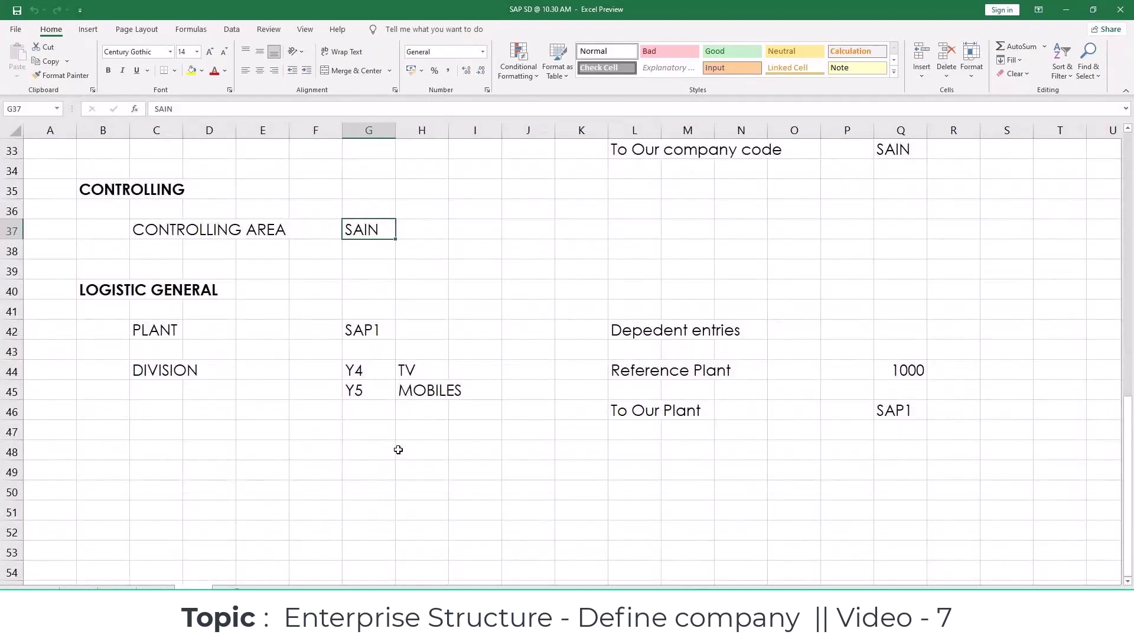
{"action": "left_click", "coordinate": [384, 330]}
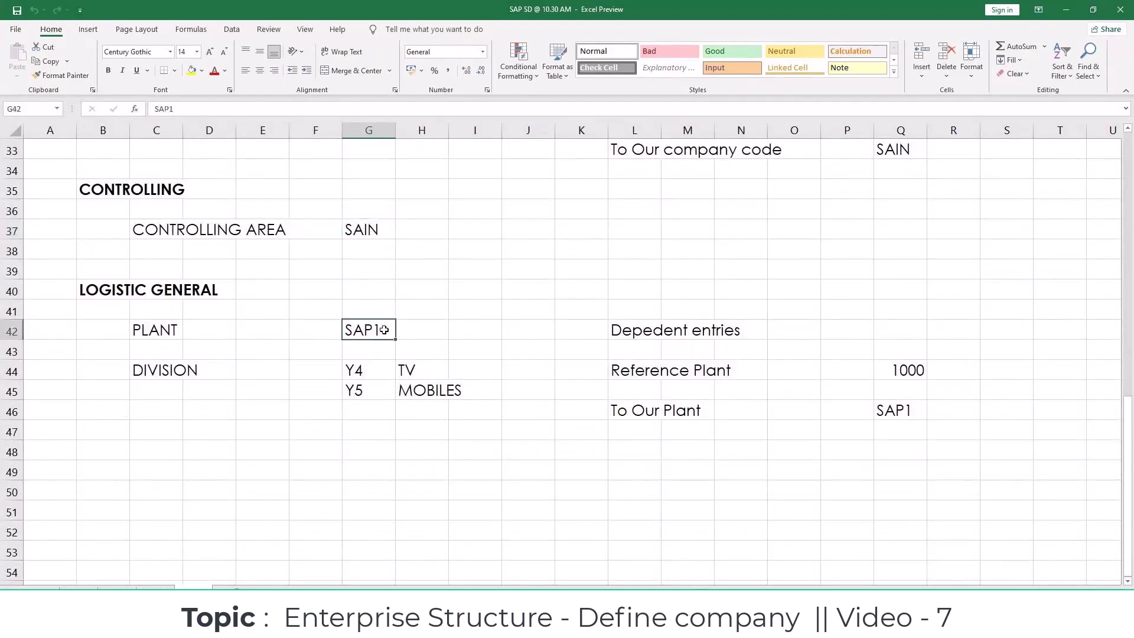
{"action": "left_click", "coordinate": [367, 369]}
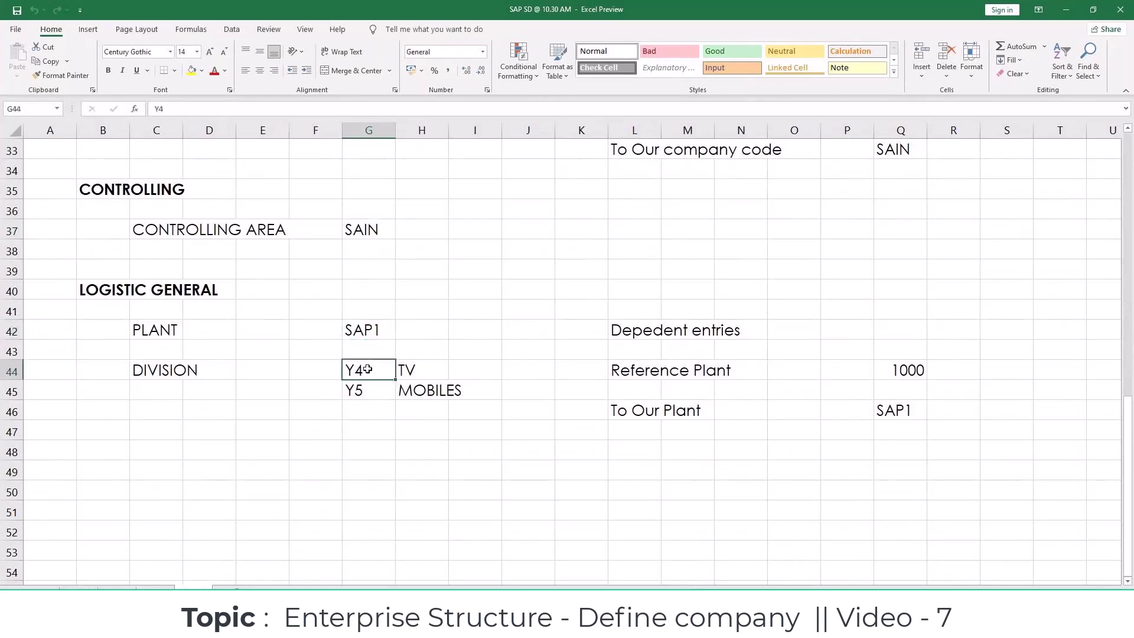
{"action": "left_click", "coordinate": [457, 327]}
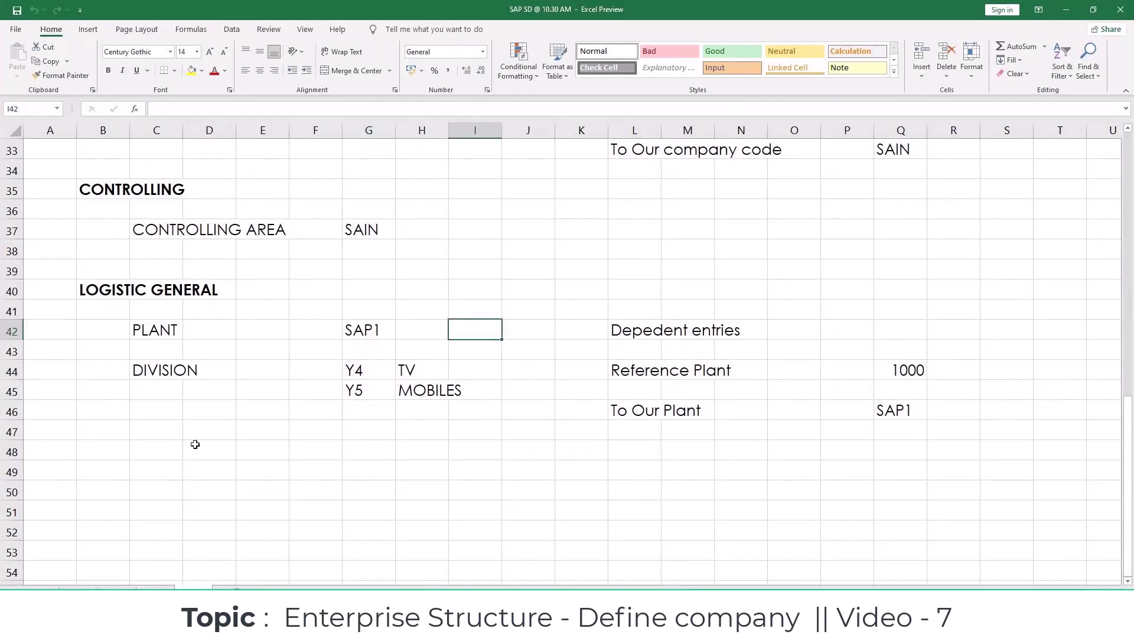
Add the bold heading SALES AND DISTRIBUTION in cell B48, below the Logistic General section.
{"action": "left_click", "coordinate": [103, 450]}
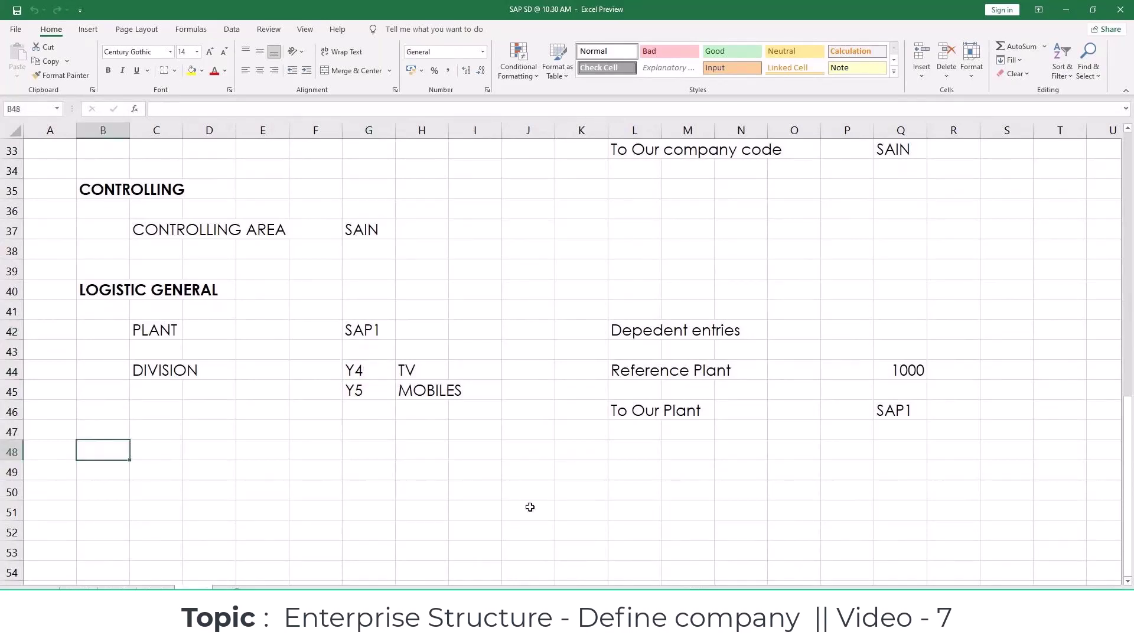
{"action": "type", "text": "SALES AND DISTRIBUTION"}
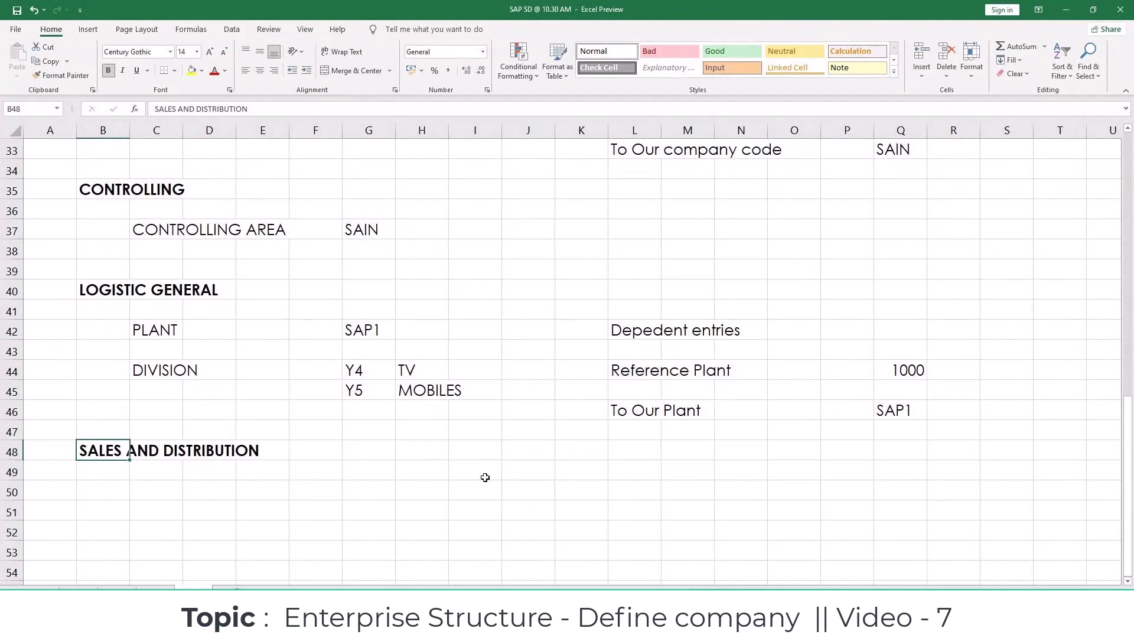
{"action": "left_click", "coordinate": [183, 496]}
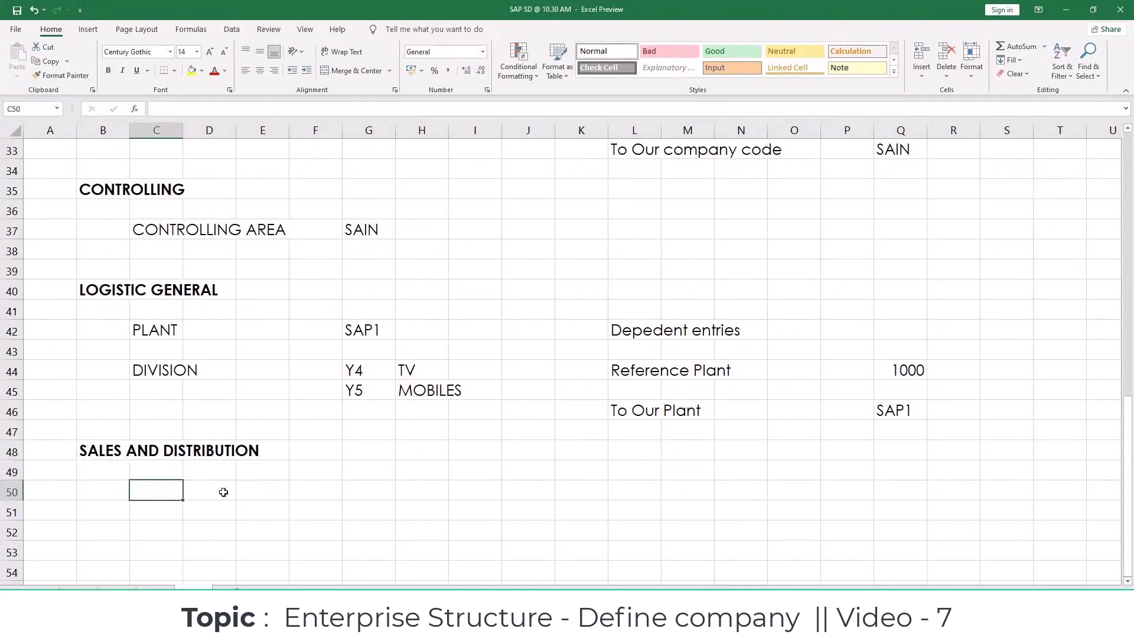
Switch to SAP Logon, open the "sap" connection and log on to client 800 with the first saved user and the account password.
{"action": "key", "text": "alt+Tab"}
{"action": "left_click", "coordinate": [487, 131]}
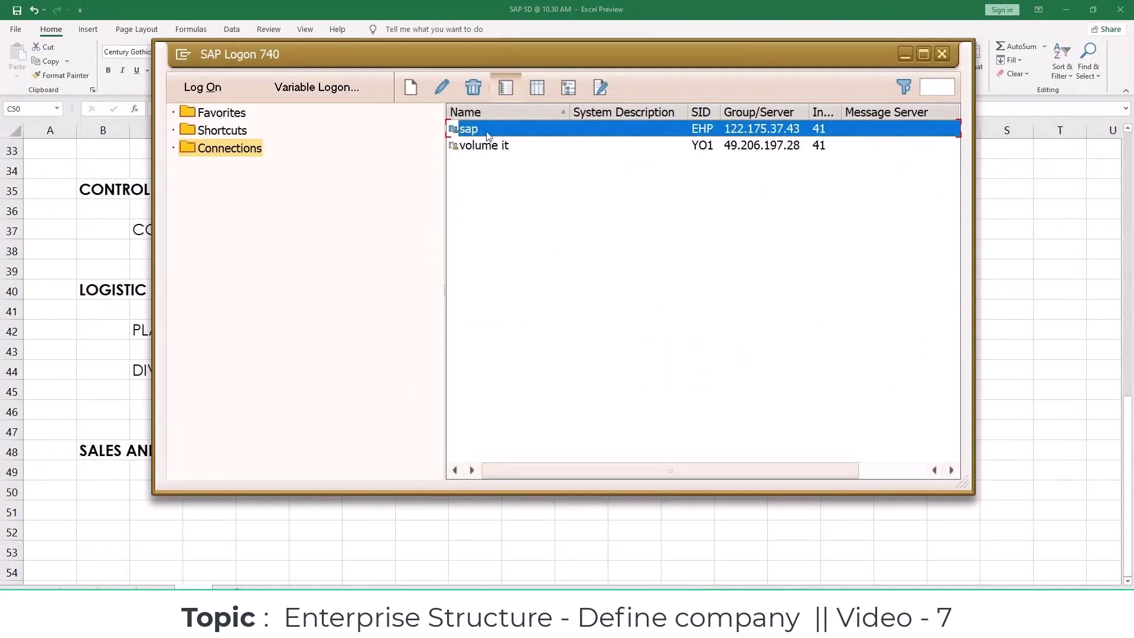
{"action": "double_click", "coordinate": [488, 131]}
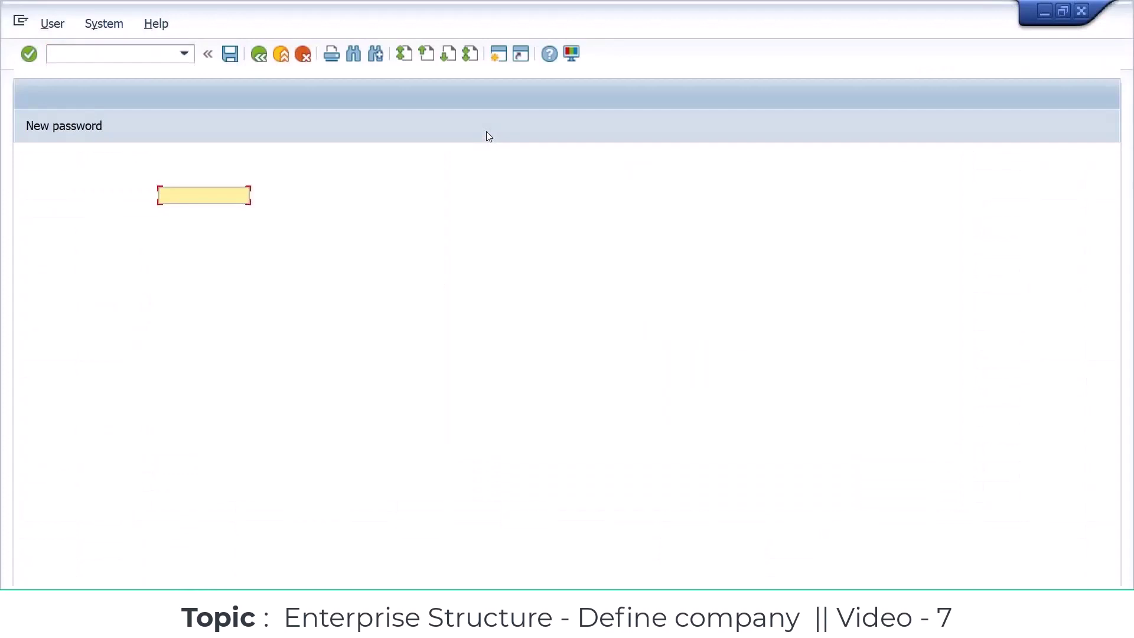
{"action": "key", "text": "Down"}
{"action": "key", "text": "Down"}
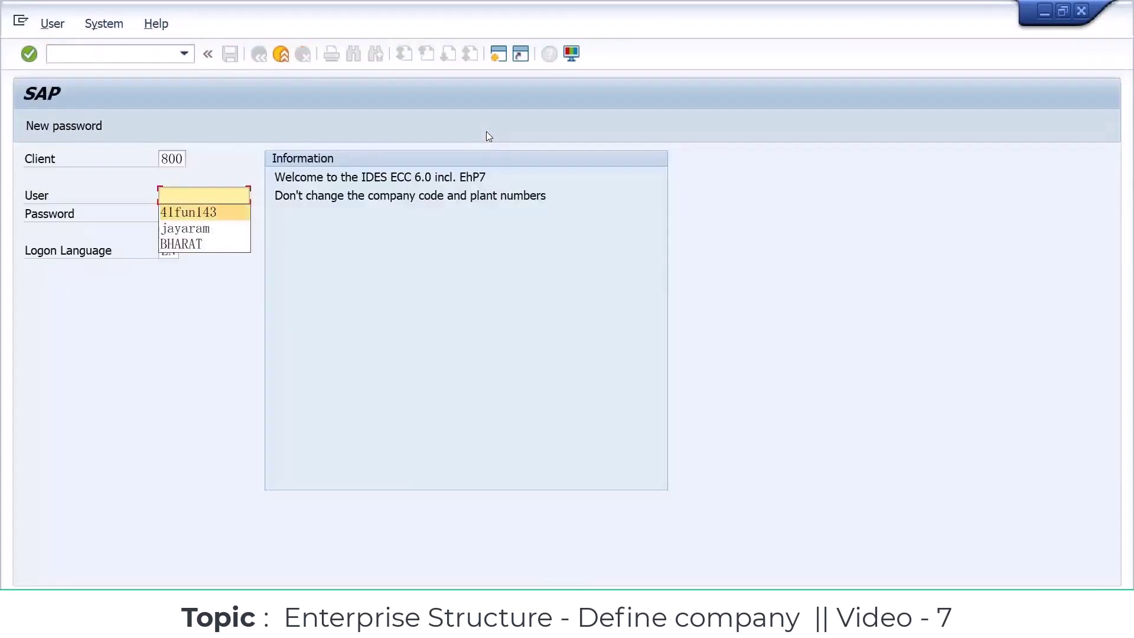
{"action": "key", "text": "Return"}
{"action": "key", "text": "Tab"}
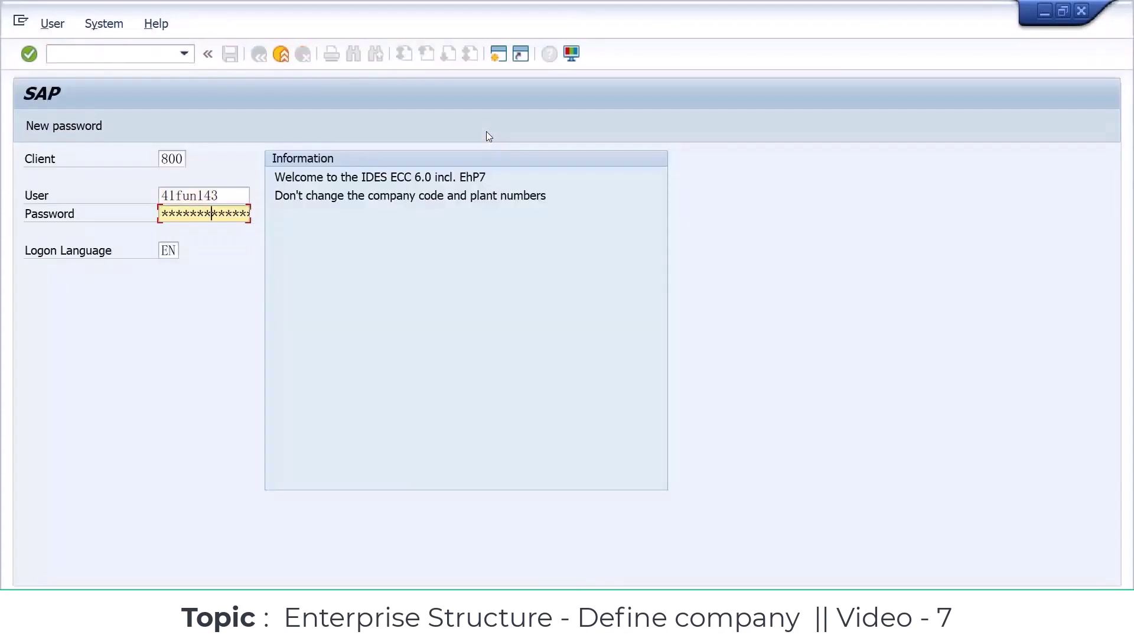
{"action": "key", "text": "Return"}
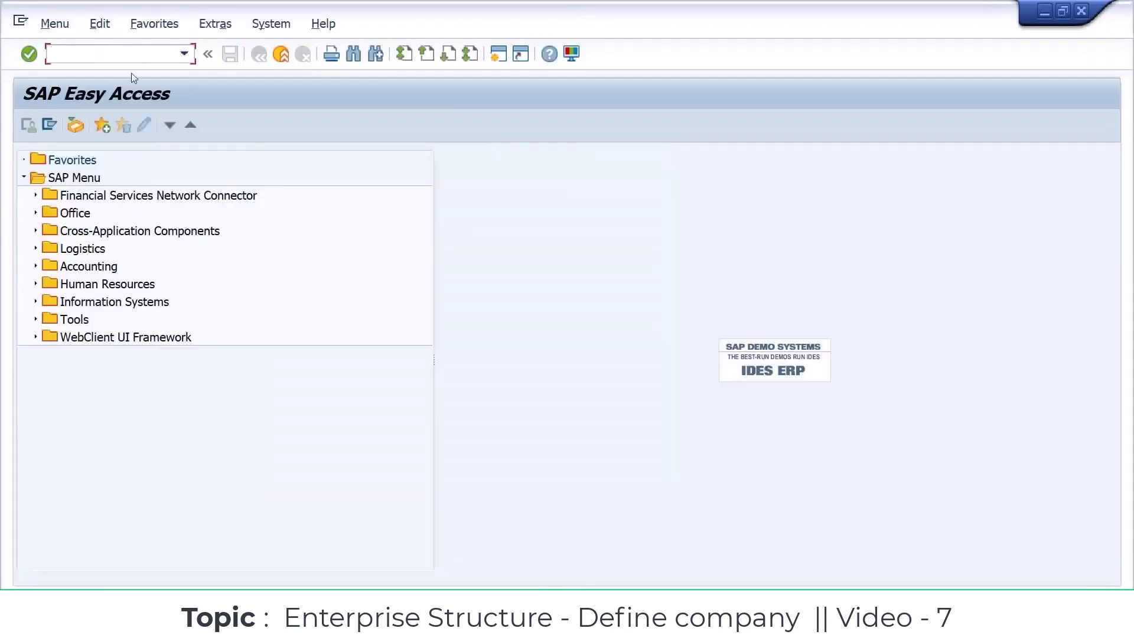
Run transaction SPRO and display the SAP Reference IMG.
{"action": "type", "text": "SPRO"}
{"action": "key", "text": "Return"}
{"action": "left_click", "coordinate": [87, 131]}
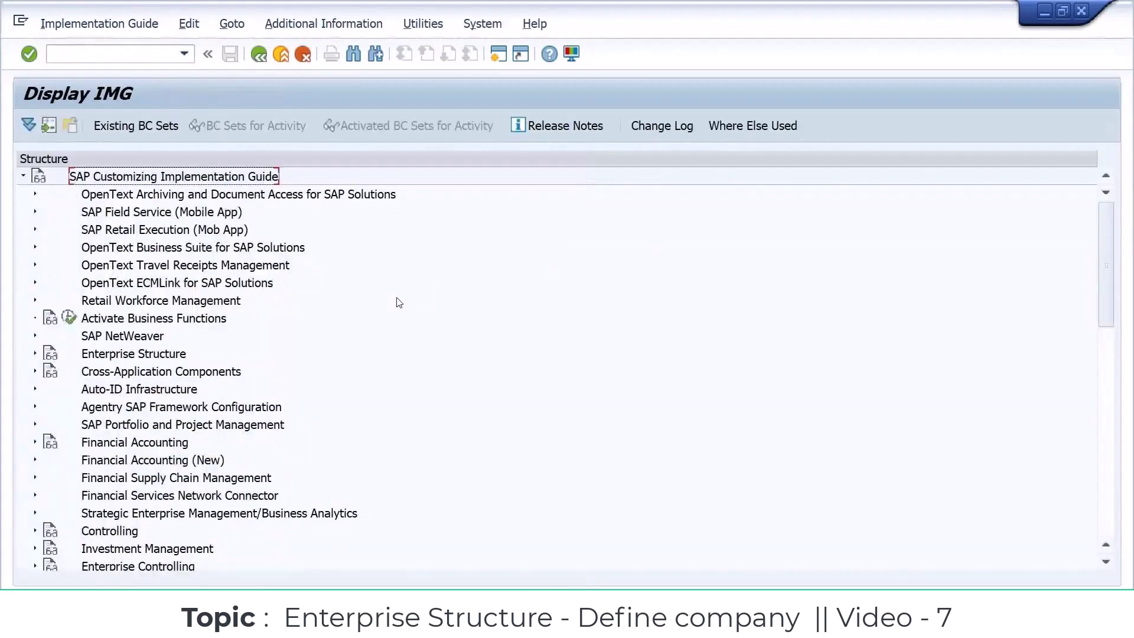
{"action": "scroll", "coordinate": [394, 301], "scroll_direction": "down", "scroll_amount": 3}
{"action": "scroll", "coordinate": [390, 328], "scroll_direction": "down", "scroll_amount": 3}
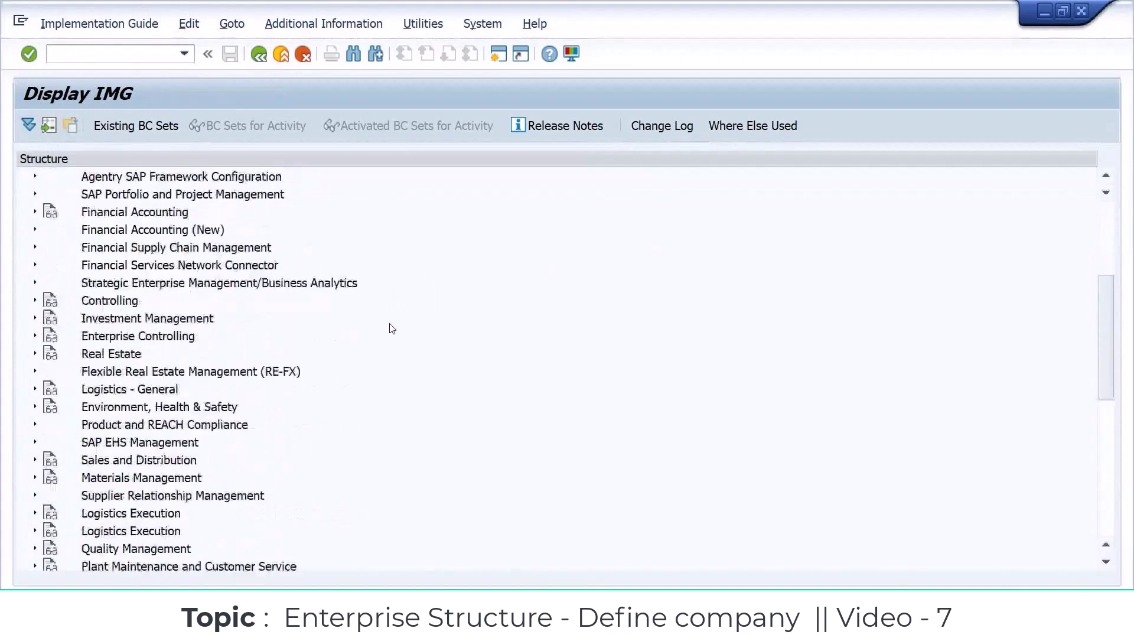
{"action": "left_click", "coordinate": [156, 447]}
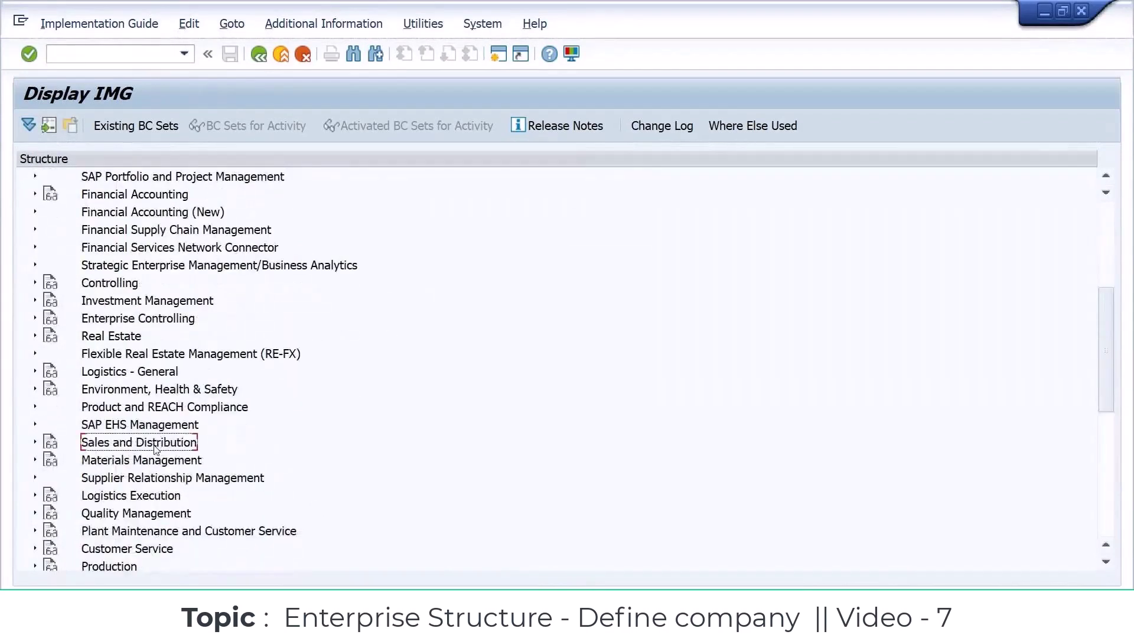
{"action": "left_click", "coordinate": [34, 443]}
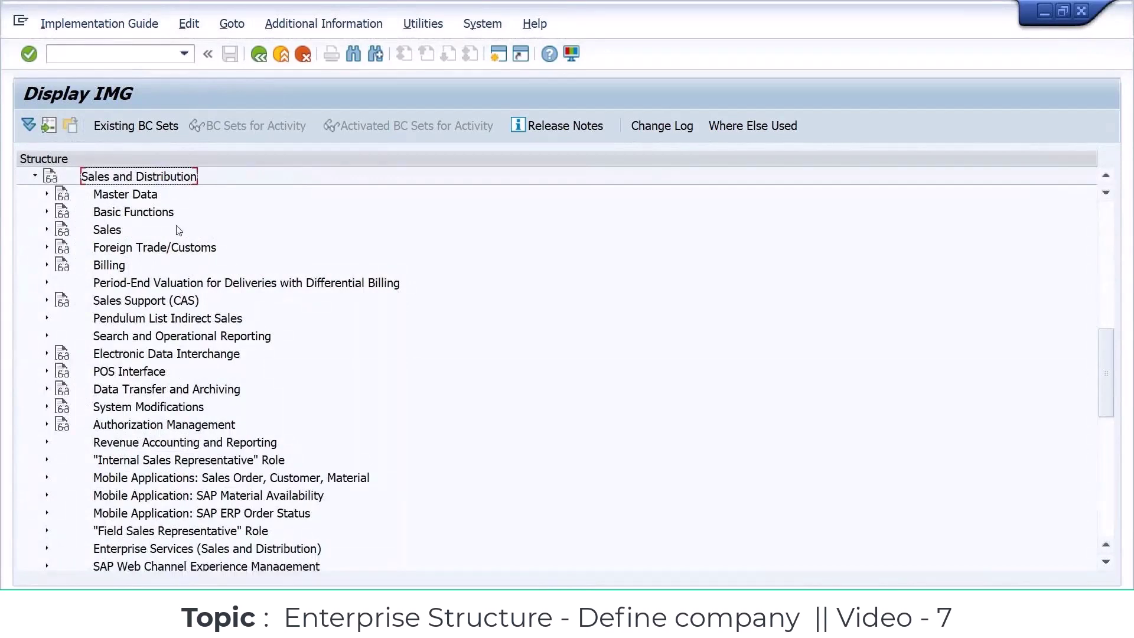
{"action": "left_click", "coordinate": [35, 177]}
Expand Enterprise Structure, its Definition node and the Sales and Distribution node beneath it in the implementation guide.
{"action": "scroll", "coordinate": [207, 398], "scroll_direction": "up", "scroll_amount": 1}
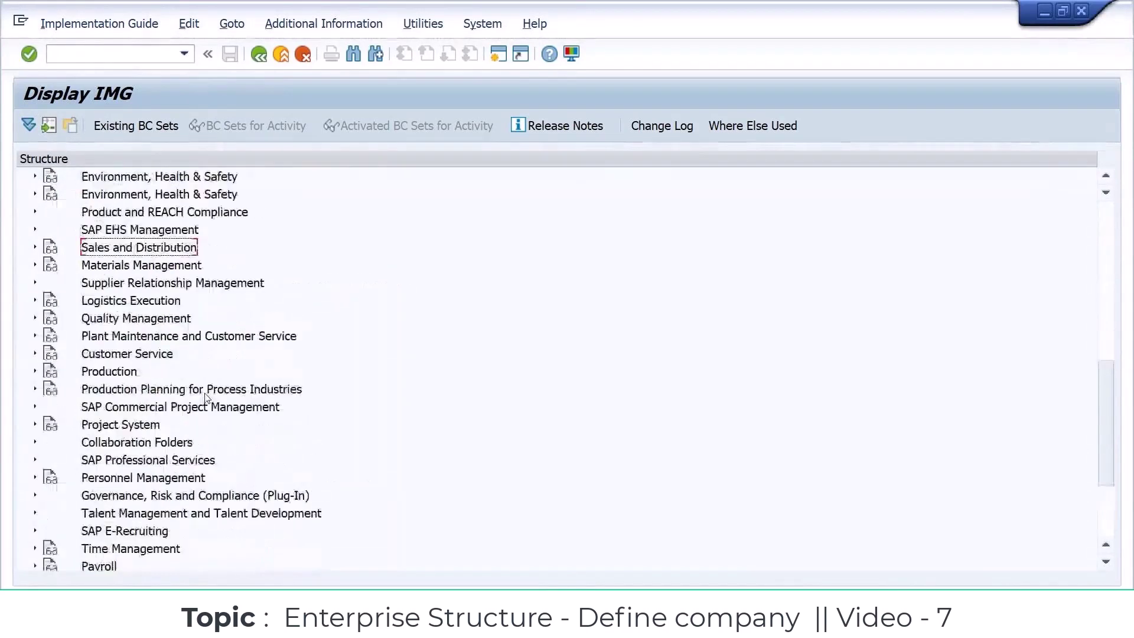
{"action": "scroll", "coordinate": [205, 399], "scroll_direction": "up", "scroll_amount": 6}
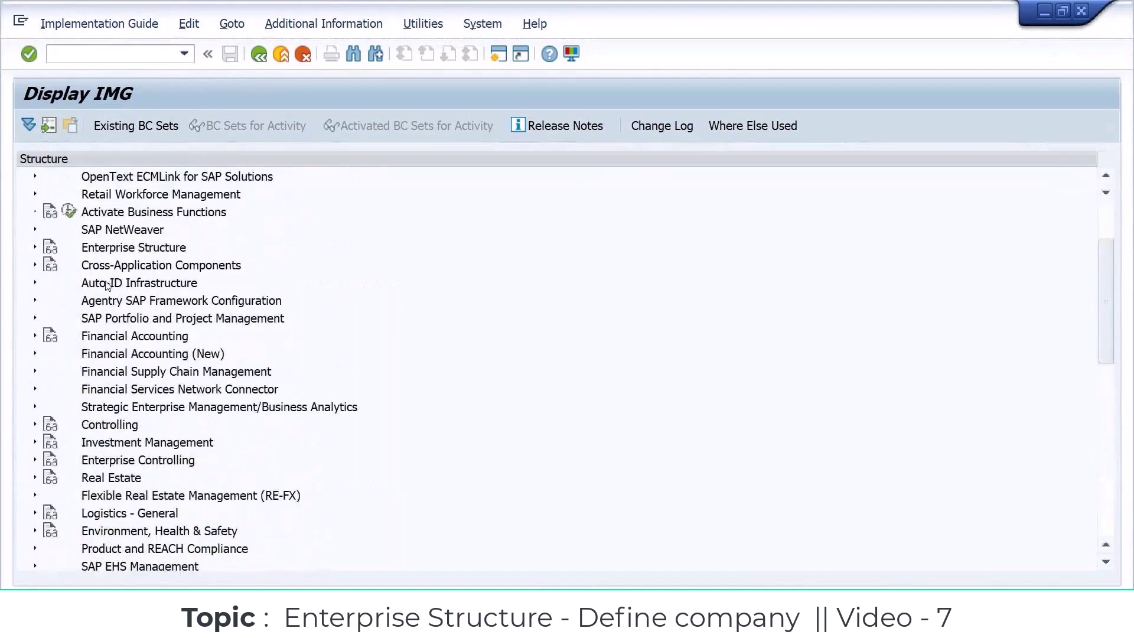
{"action": "left_click", "coordinate": [34, 248]}
{"action": "double_click", "coordinate": [130, 288]}
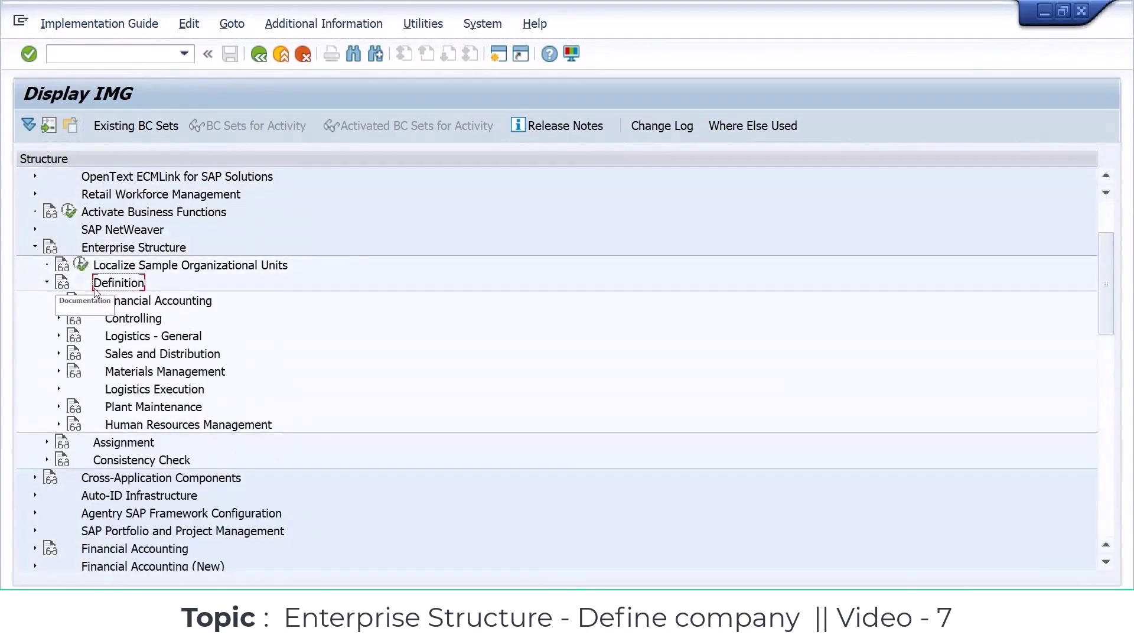
{"action": "left_click", "coordinate": [162, 355]}
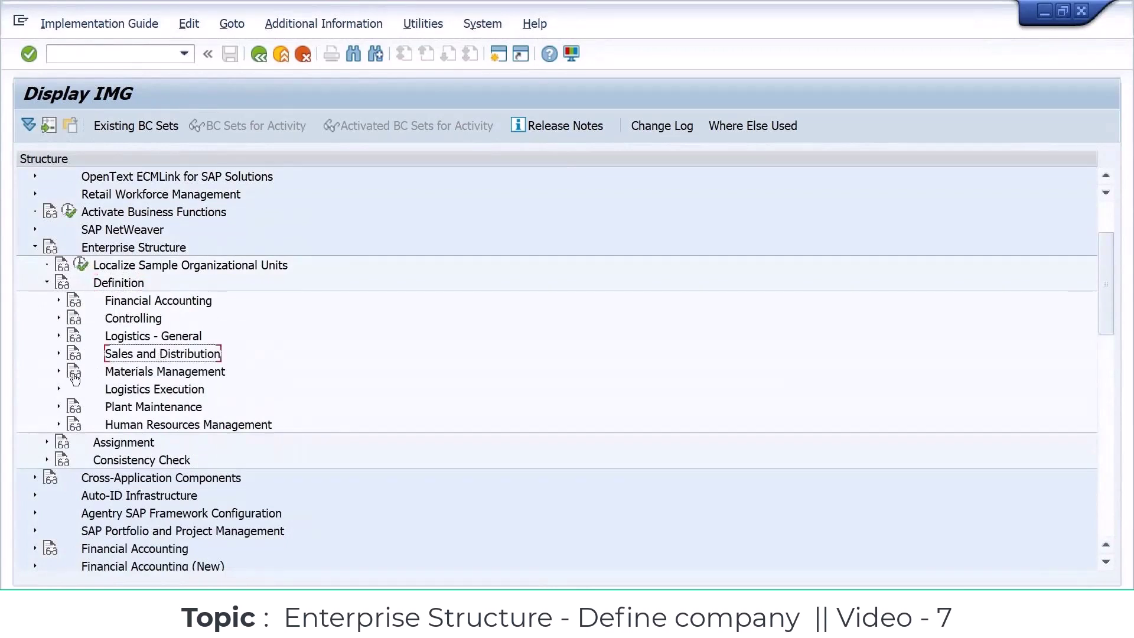
{"action": "left_click", "coordinate": [58, 354]}
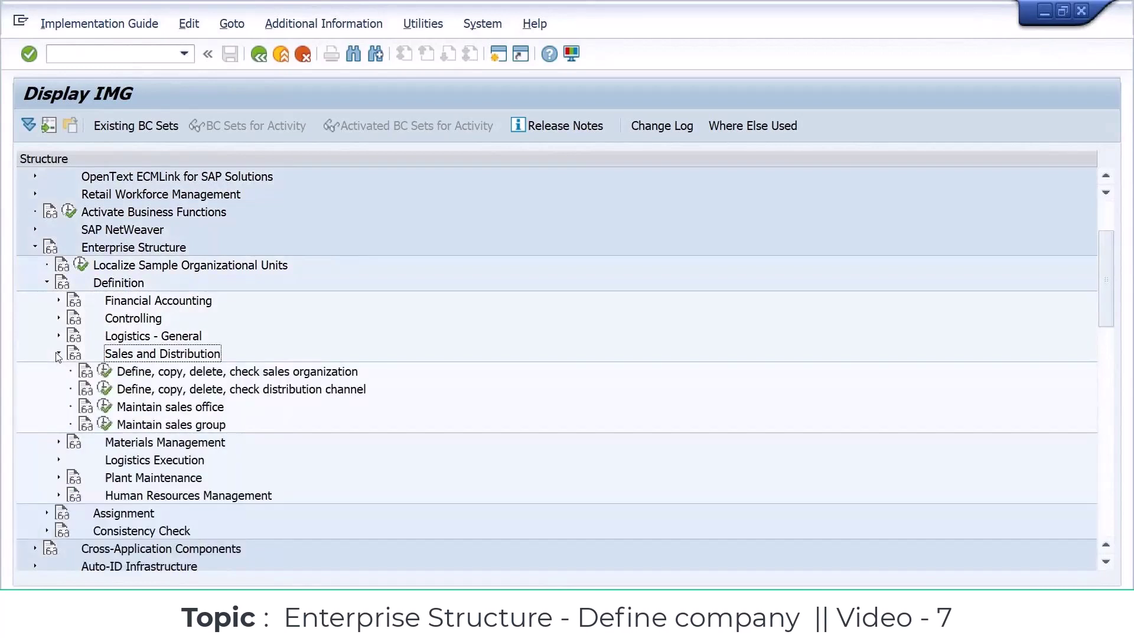
Execute the "Define, copy, delete, check sales organization" activity and reposition its Choose Activity dialog higher up.
{"action": "left_click", "coordinate": [260, 378]}
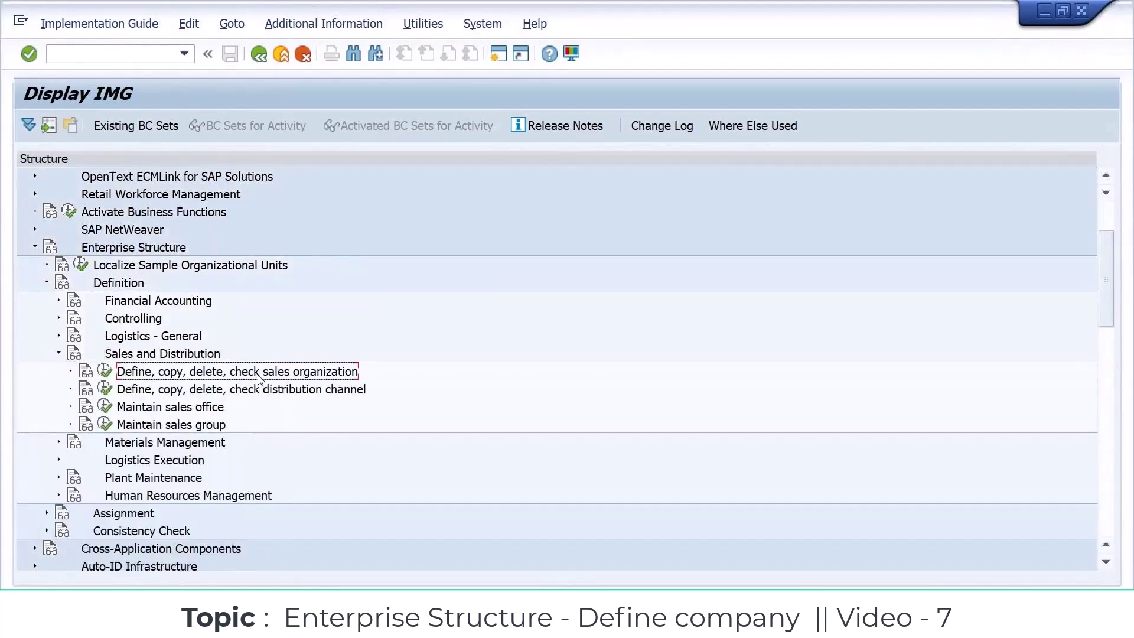
{"action": "key", "text": "Down"}
{"action": "key", "text": "Down"}
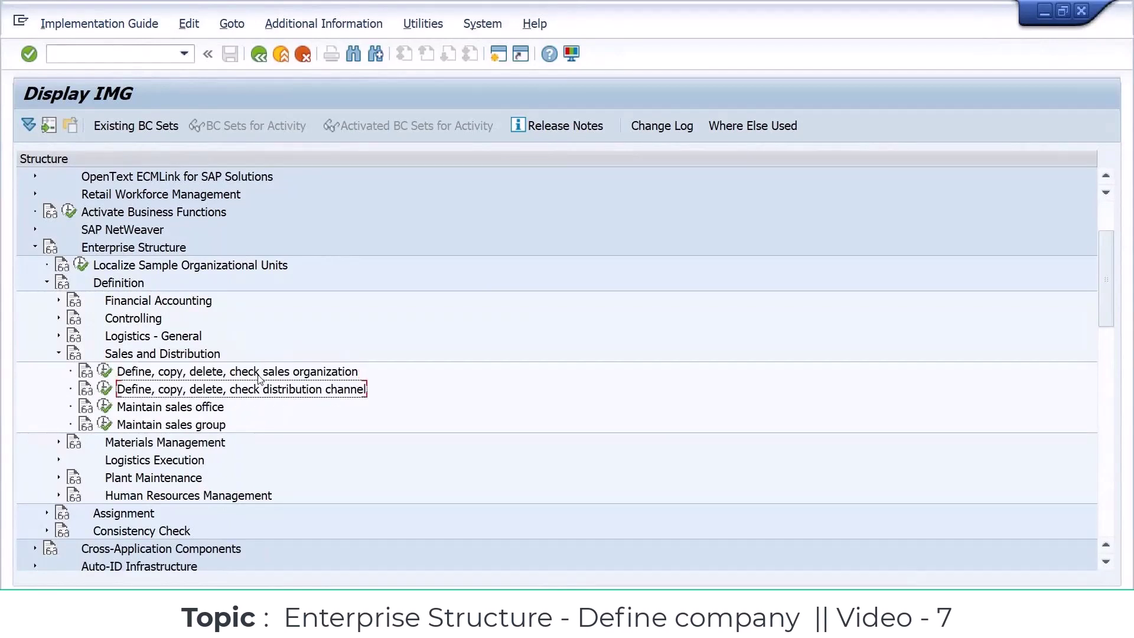
{"action": "key", "text": "Down"}
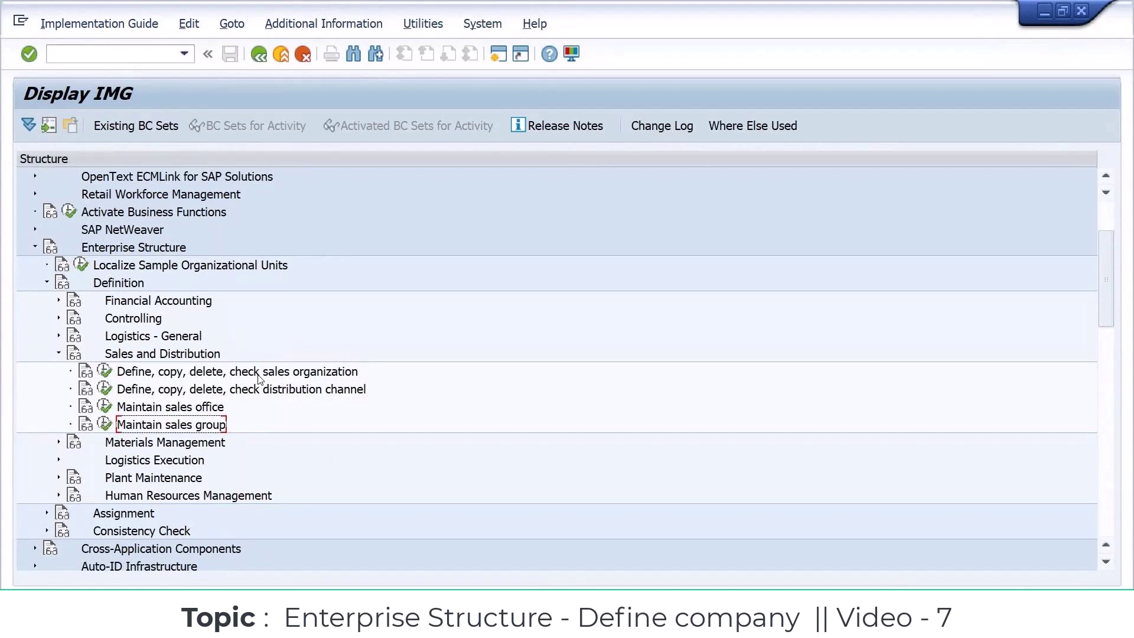
{"action": "left_click", "coordinate": [258, 379]}
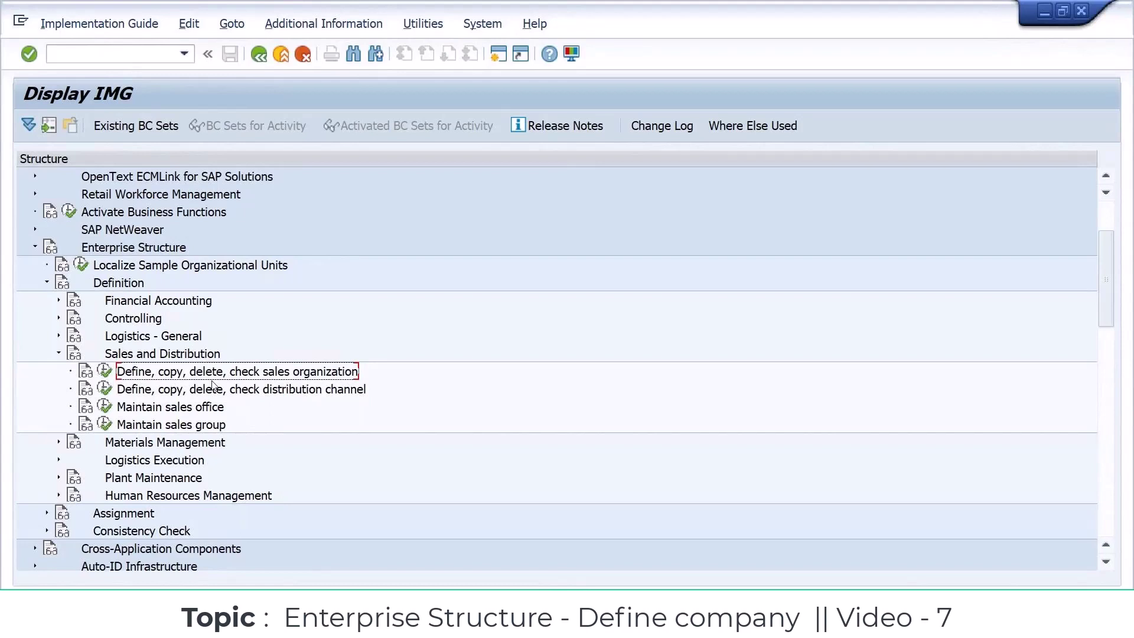
{"action": "left_click", "coordinate": [105, 372]}
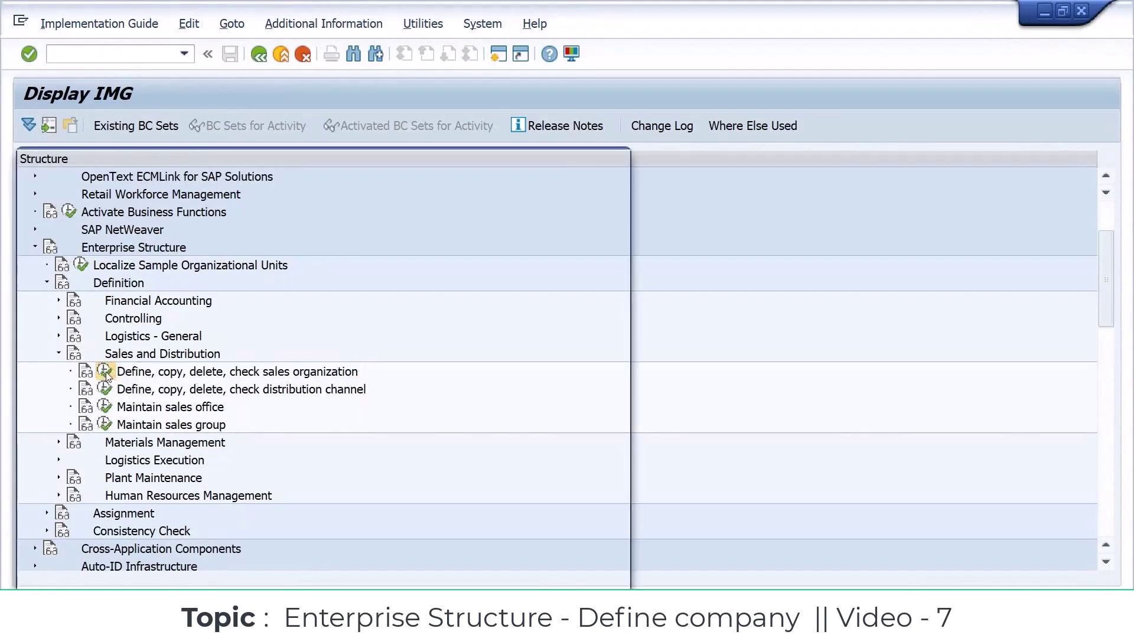
{"action": "left_click_drag", "start_coordinate": [355, 161], "coordinate": [618, 97]}
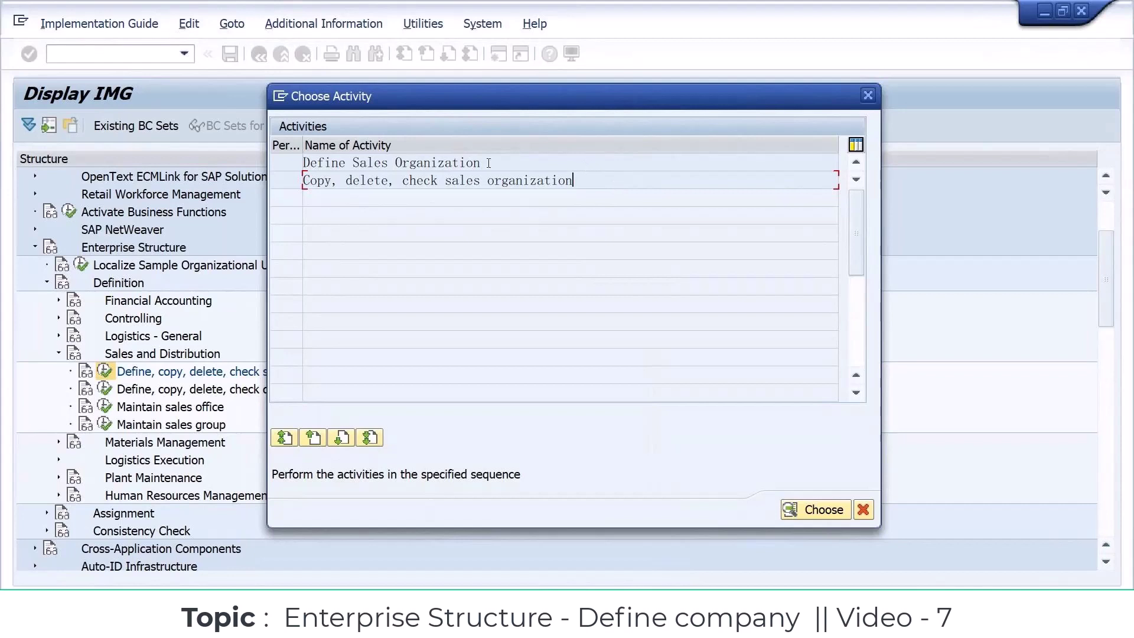
Open the Define Sales Organization activity and start a new entry in the sales organizations table.
{"action": "left_click_drag", "start_coordinate": [489, 163], "coordinate": [301, 164]}
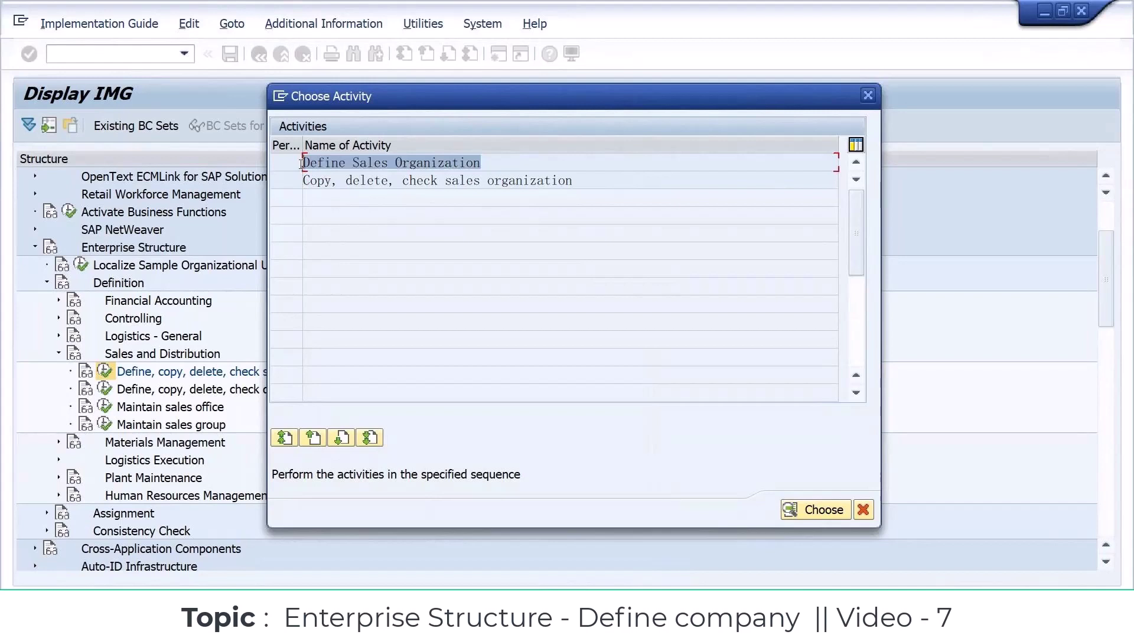
{"action": "double_click", "coordinate": [400, 162]}
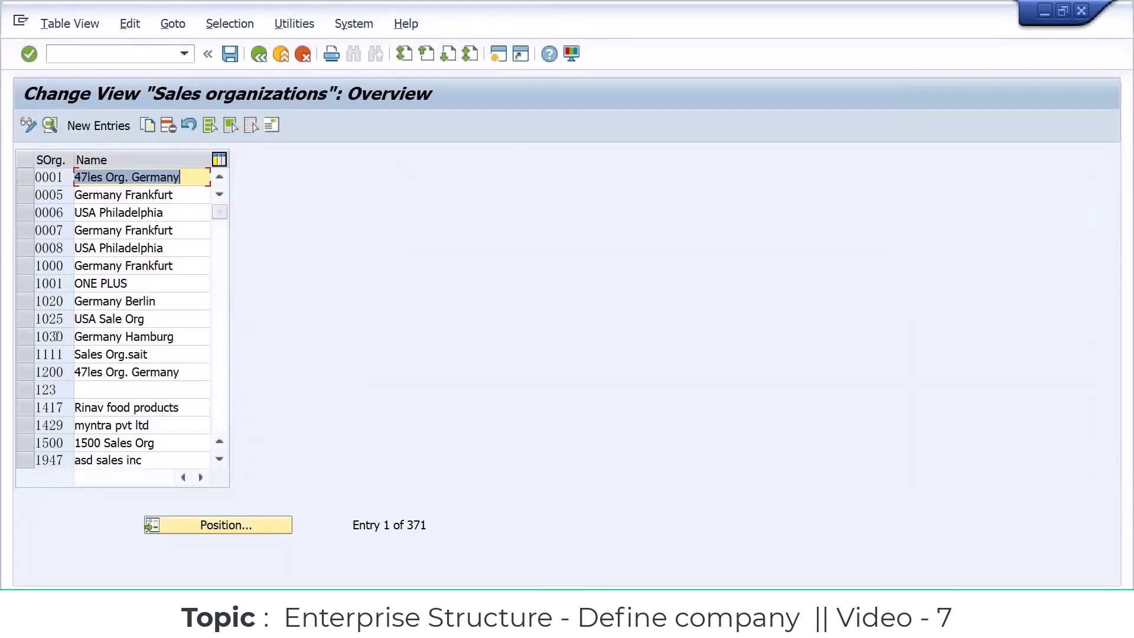
{"action": "left_click", "coordinate": [113, 127]}
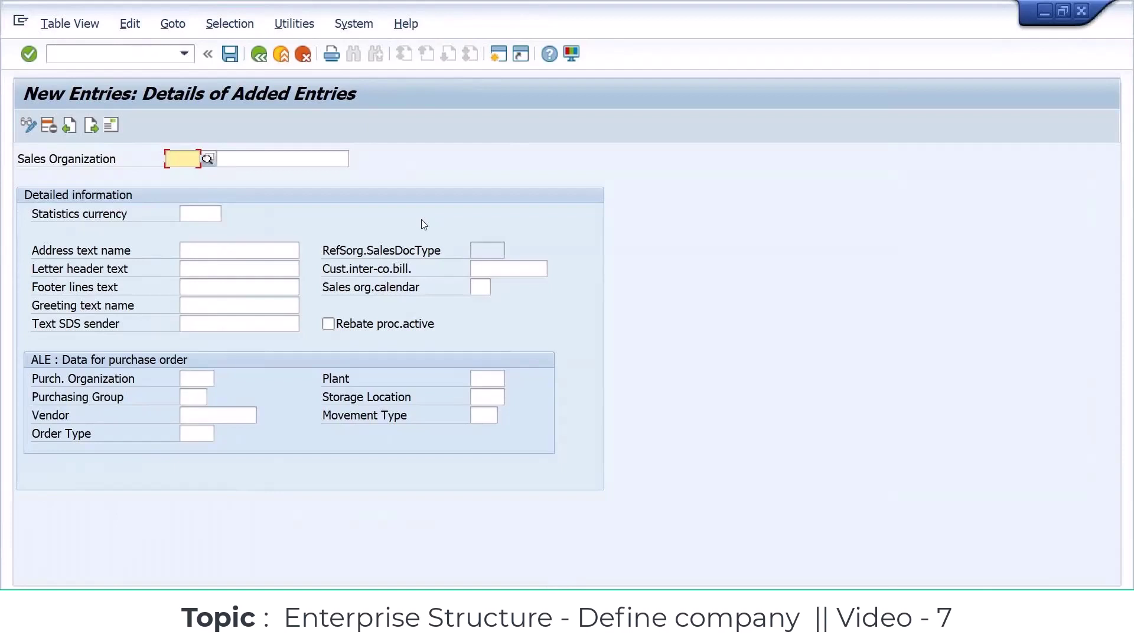
Enter sales organization YSAM with the name SAMSUNG SALES and save the entry to bring up its address form.
{"action": "type", "text": "YS"}
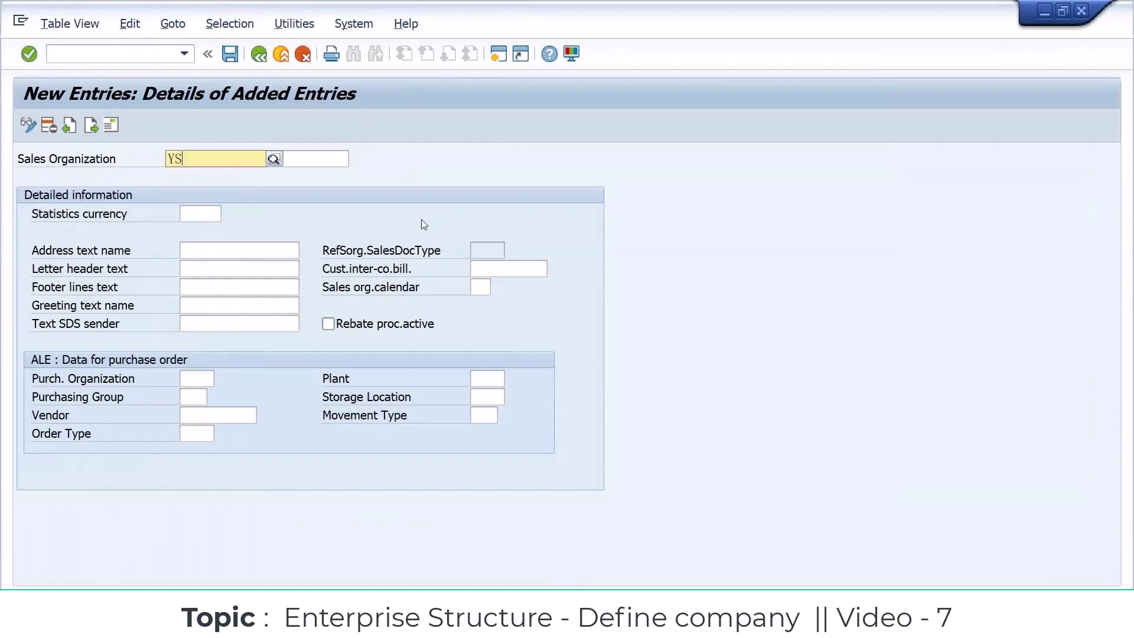
{"action": "type", "text": "AM"}
{"action": "key", "text": "Tab"}
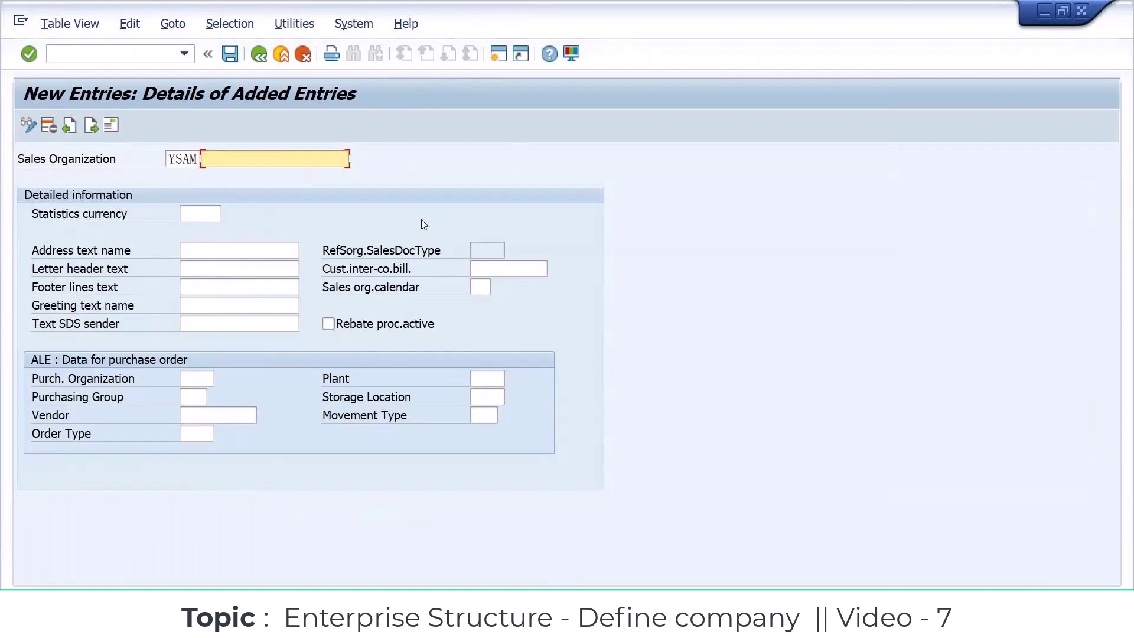
{"action": "type", "text": "SAMSUNG SALES"}
{"action": "key", "text": "Tab"}
{"action": "key", "text": "Tab"}
{"action": "key", "text": "Tab"}
{"action": "key", "text": "Tab"}
{"action": "key", "text": "Tab"}
{"action": "key", "text": "Tab"}
{"action": "key", "text": "Tab"}
{"action": "key", "text": "Tab"}
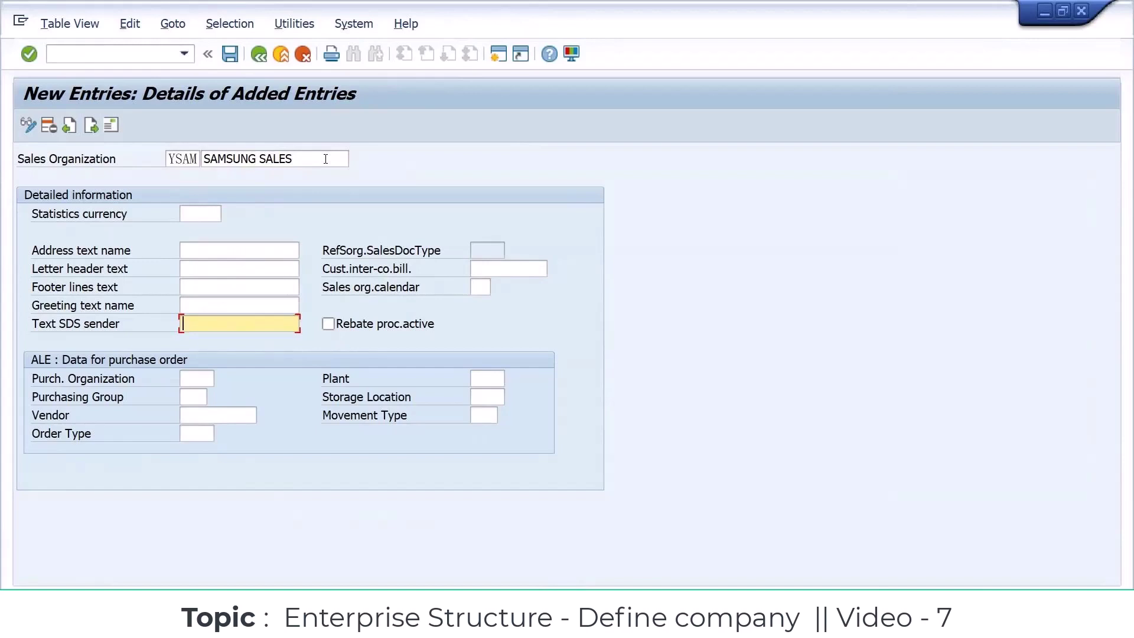
{"action": "left_click", "coordinate": [171, 158]}
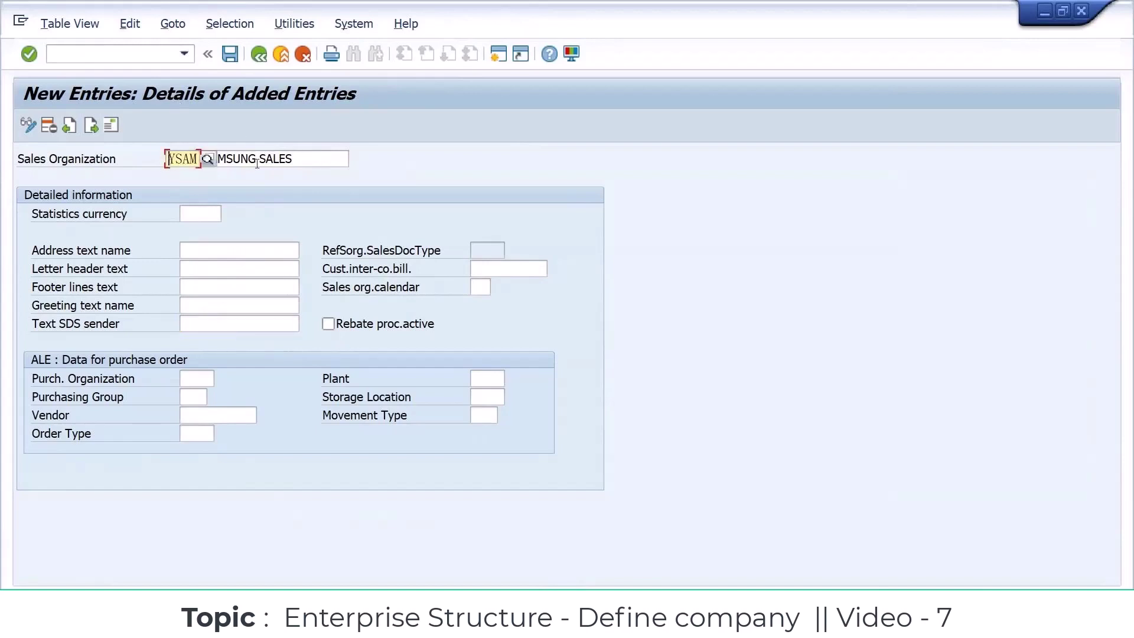
{"action": "left_click", "coordinate": [308, 159]}
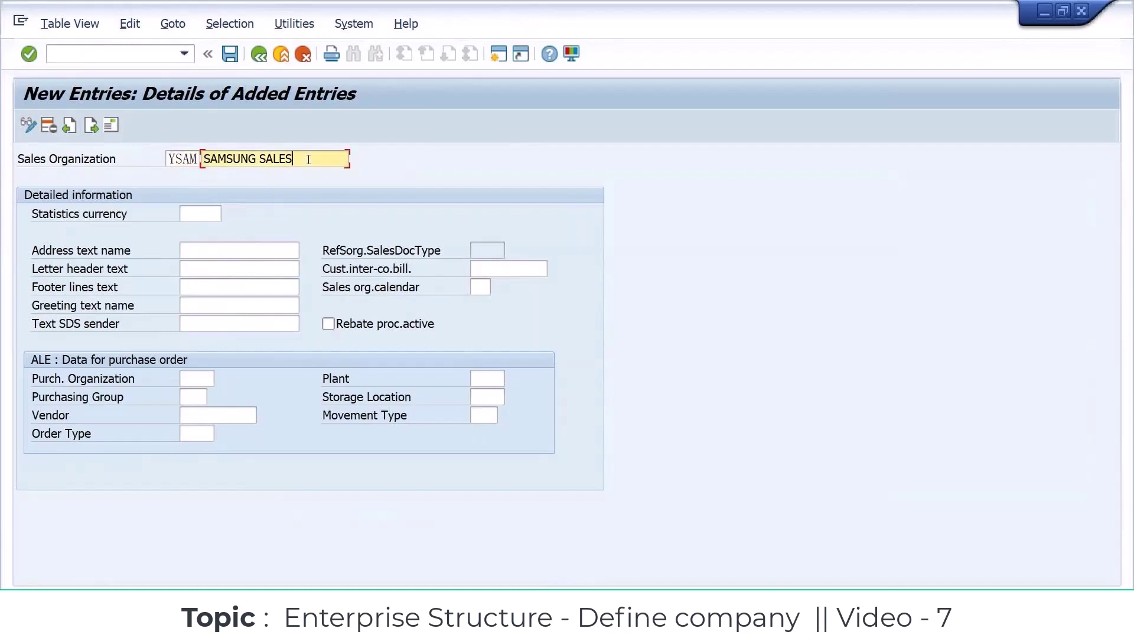
{"action": "key", "text": "Return"}
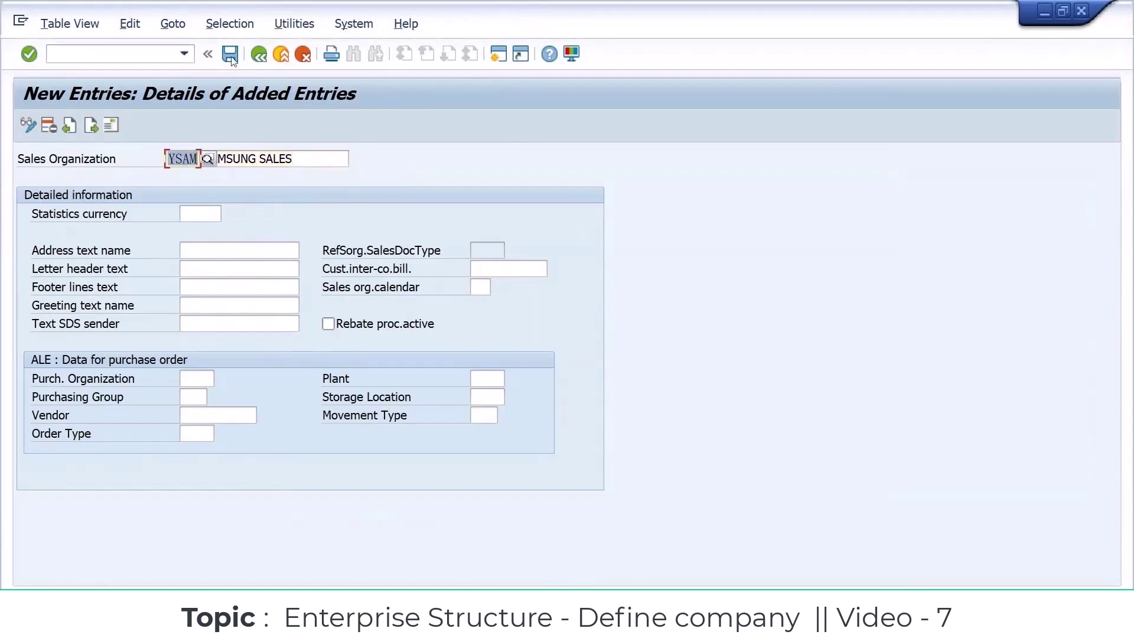
{"action": "left_click", "coordinate": [231, 59]}
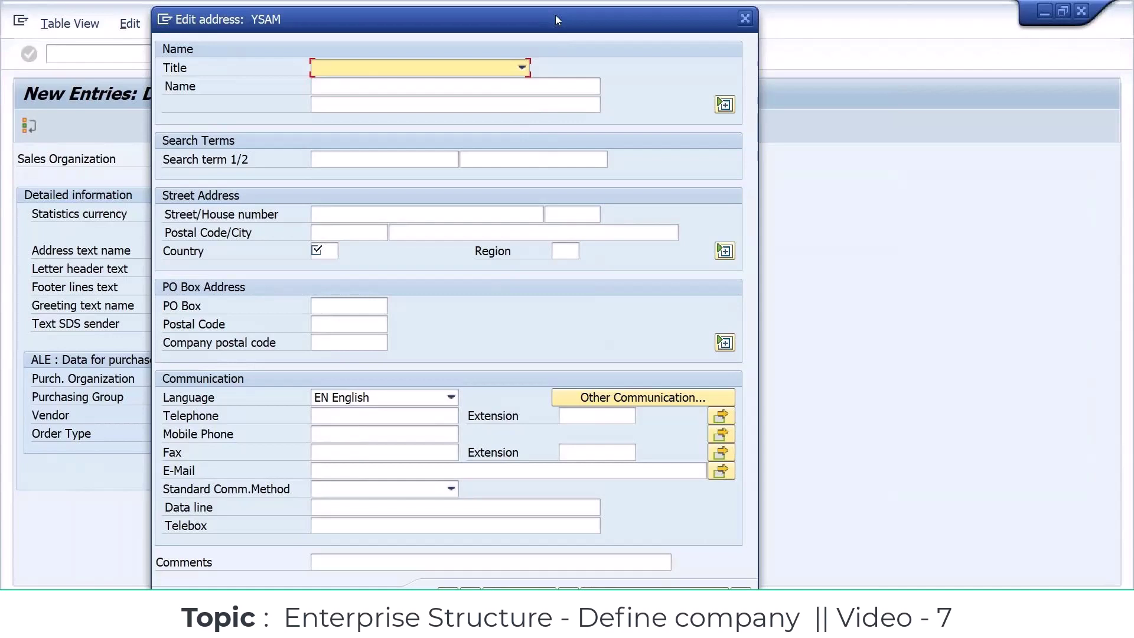
Set the address title to Company, the name to "samusng sales" and the first search term to YSAM.
{"action": "key", "text": "c"}
{"action": "key", "text": "Tab"}
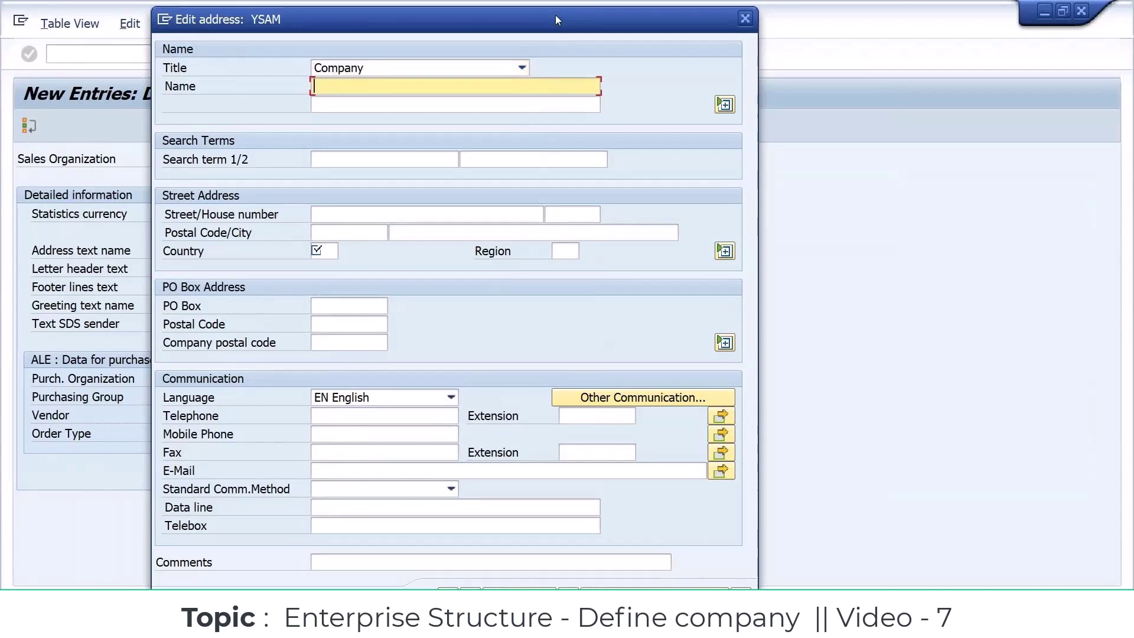
{"action": "type", "text": "sAM"}
{"action": "key", "text": "BackSpace"}
{"action": "key", "text": "BackSpace"}
{"action": "key", "text": "BackSpace"}
{"action": "key", "text": "BackSpace"}
{"action": "type", "text": "samusng sales"}
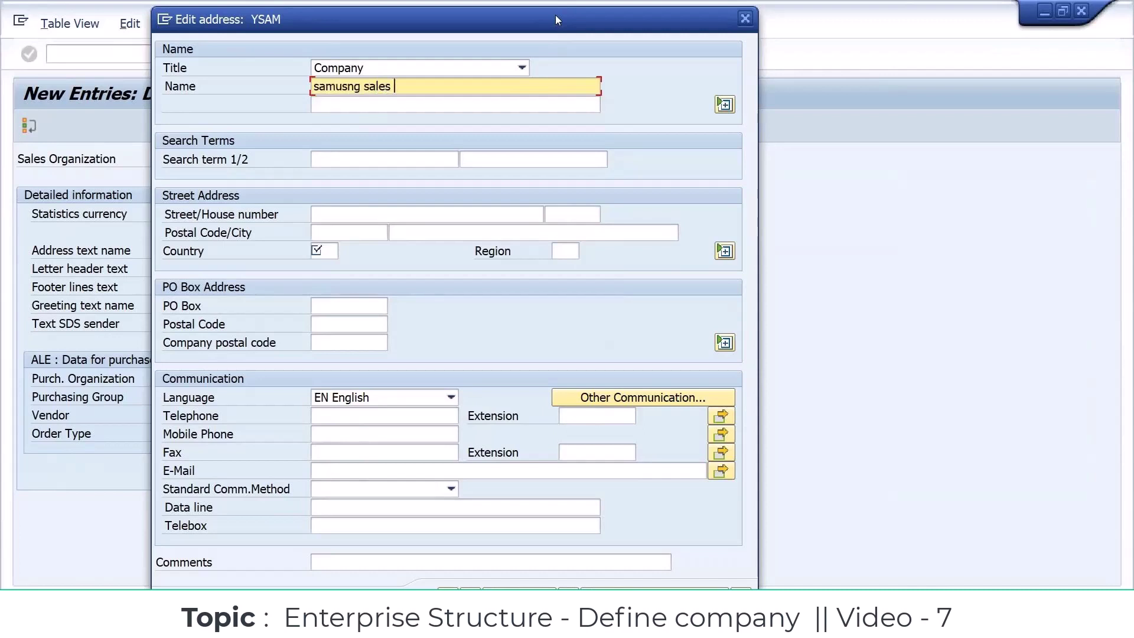
{"action": "key", "text": "Tab"}
{"action": "key", "text": "Tab"}
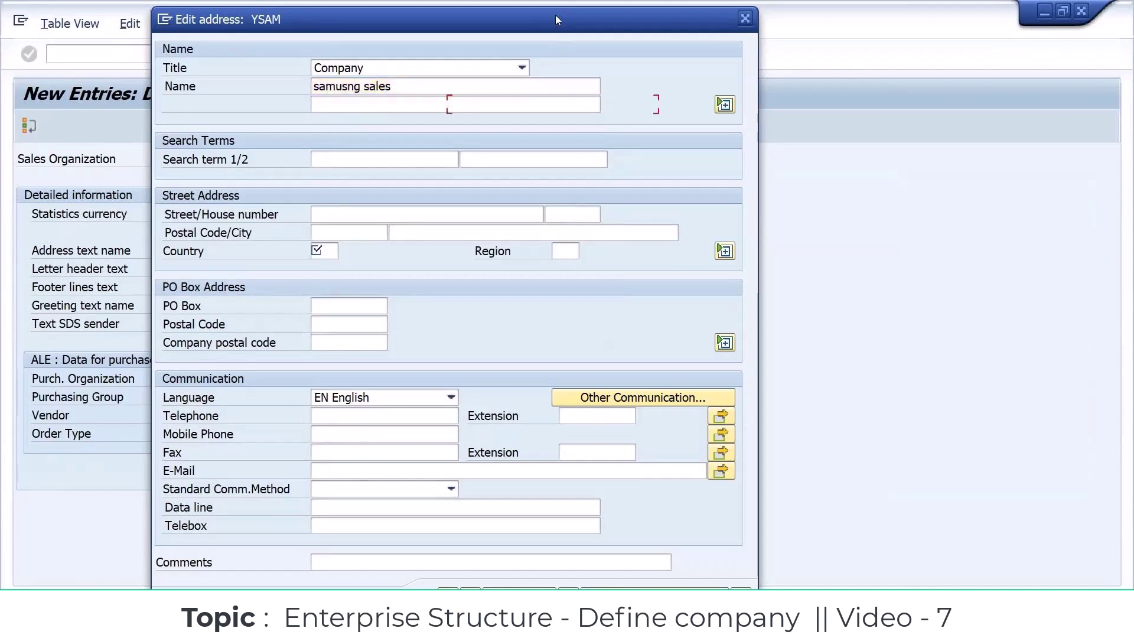
{"action": "type", "text": "YSAM"}
{"action": "key", "text": "Tab"}
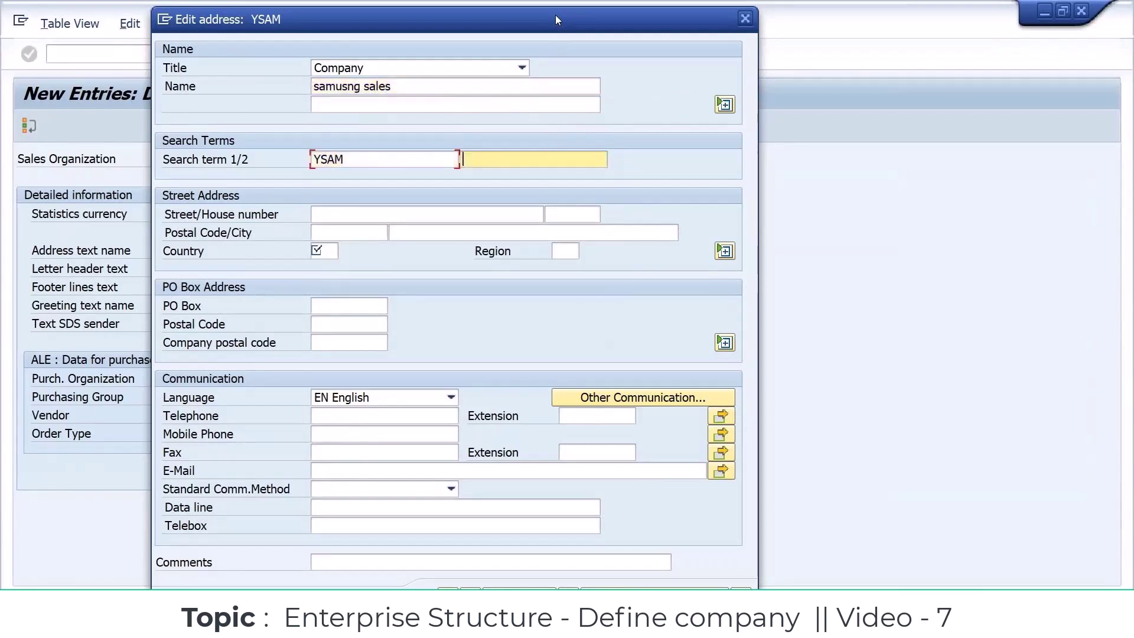
Fill in the street, house number, postal code and city, with country IN and region 34.
{"action": "key", "text": "Tab"}
{"action": "type", "text": "Stre"}
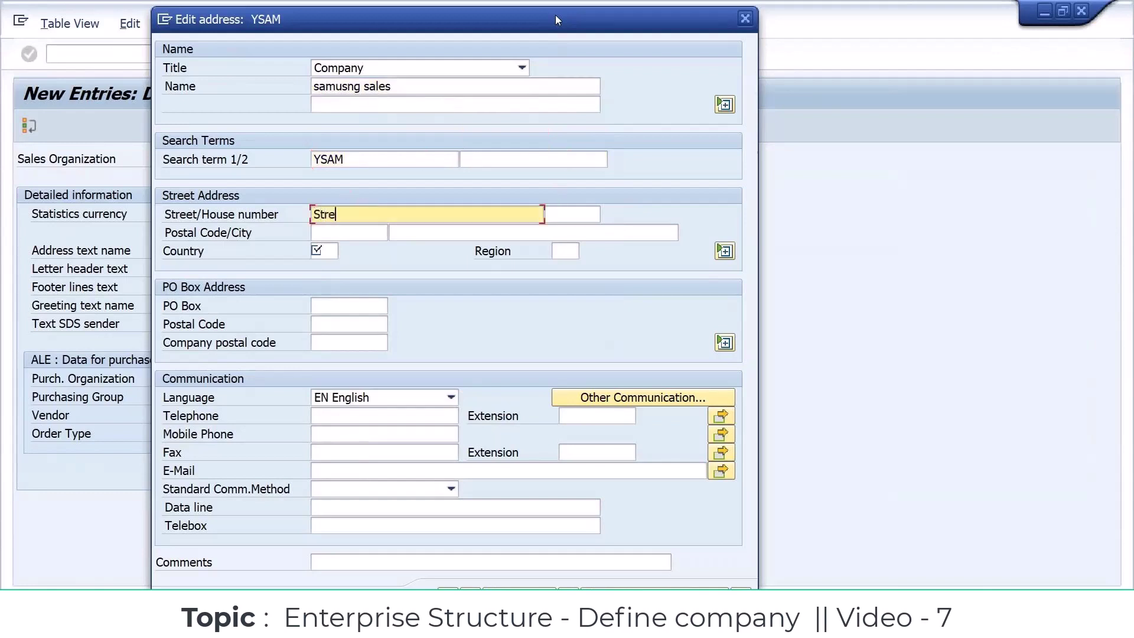
{"action": "type", "text": "et no : 0999,"}
{"action": "key", "text": "Tab"}
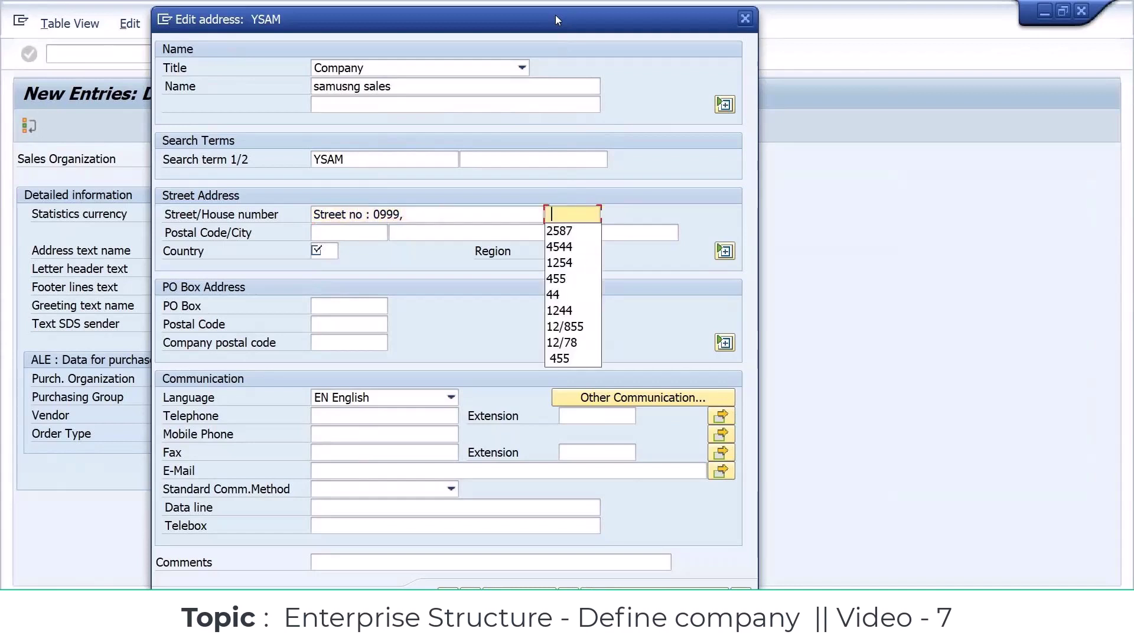
{"action": "key", "text": "Down"}
{"action": "key", "text": "Tab"}
{"action": "key", "text": "Down"}
{"action": "key", "text": "Tab"}
{"action": "key", "text": "Down"}
{"action": "key", "text": "Tab"}
{"action": "type", "text": "in"}
{"action": "key", "text": "Tab"}
{"action": "key", "text": "Down"}
{"action": "key", "text": "Return"}
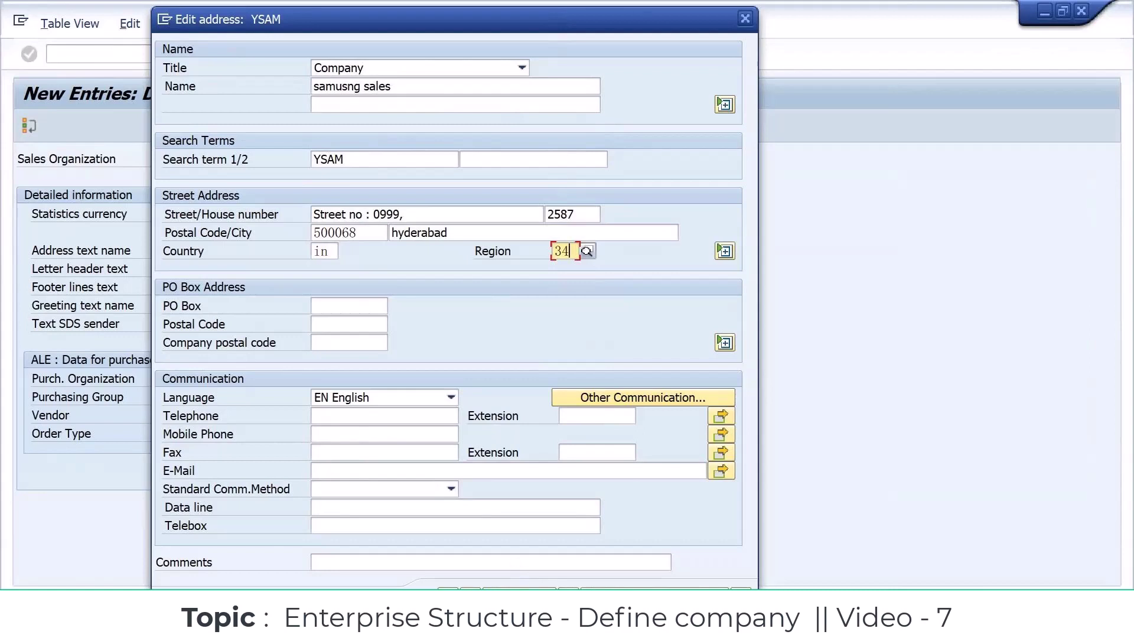
Check the print preview of the formatted address, close it and confirm the sales organization's address.
{"action": "key", "text": "Return"}
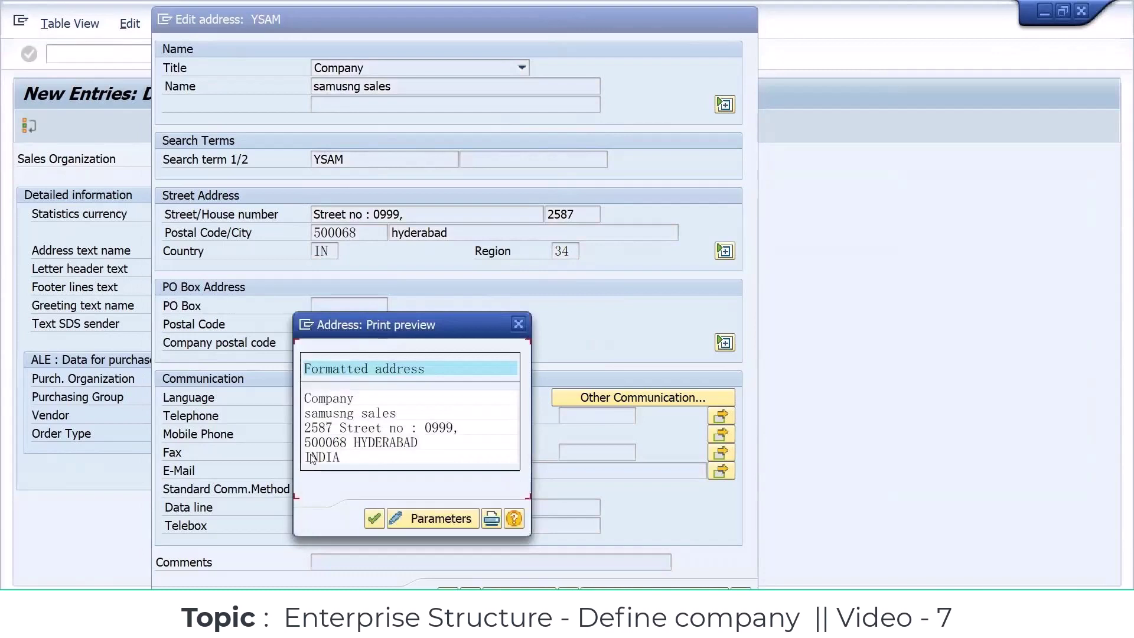
{"action": "left_click", "coordinate": [373, 519]}
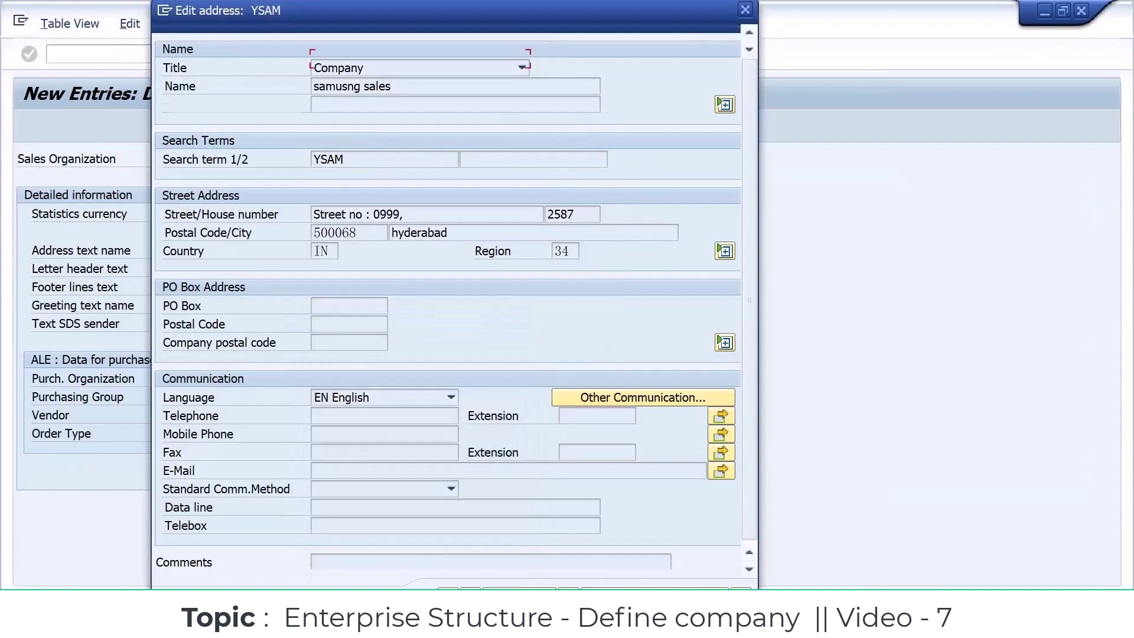
{"action": "key", "text": "Return"}
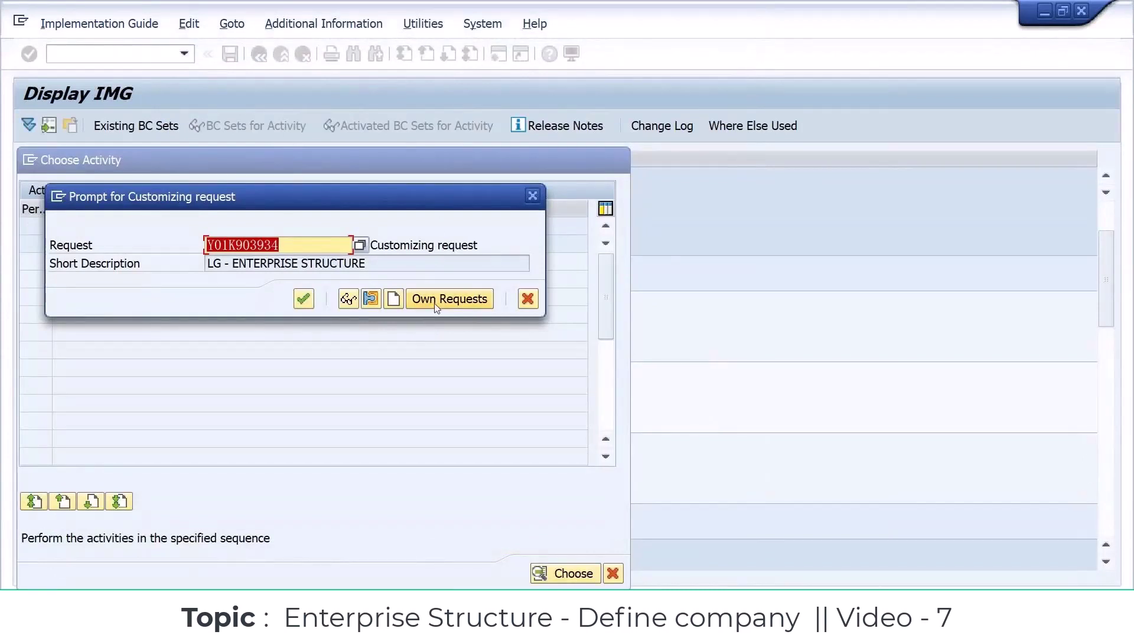
Record the new sales organization in the user's own customizing request Y01K903902, "samsung - enterprise structure".
{"action": "left_click", "coordinate": [434, 303]}
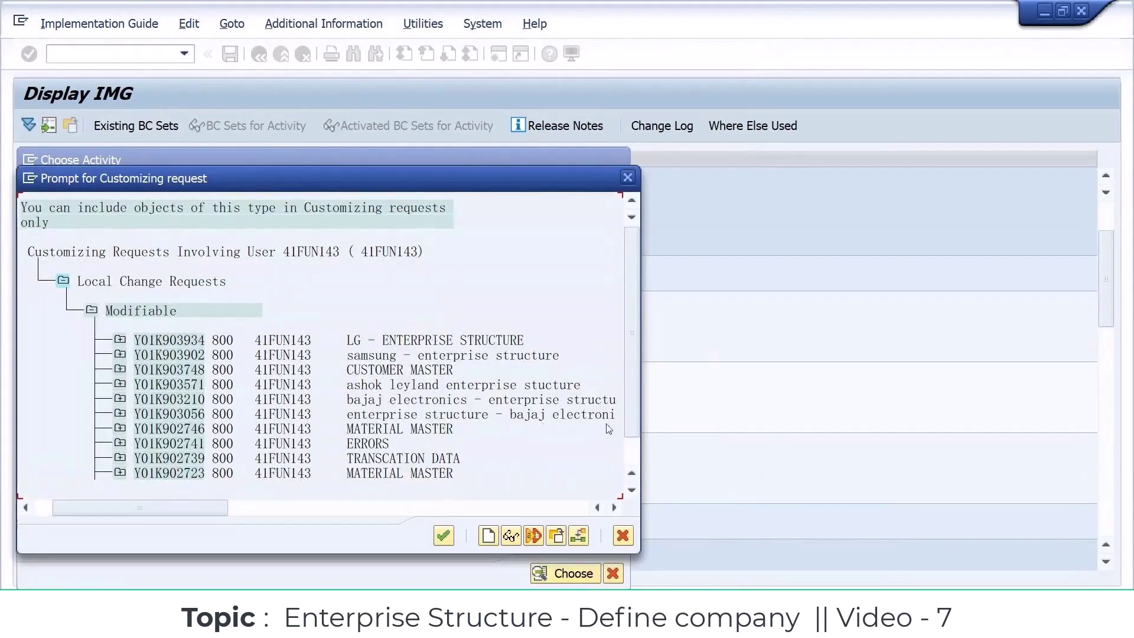
{"action": "double_click", "coordinate": [415, 359]}
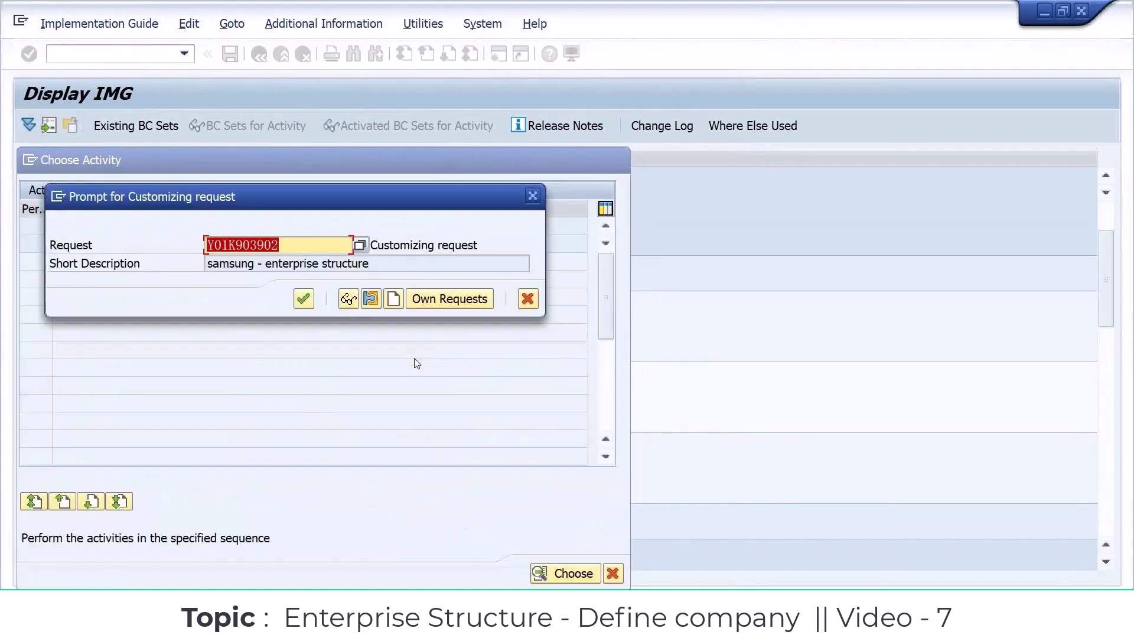
{"action": "left_click", "coordinate": [308, 303]}
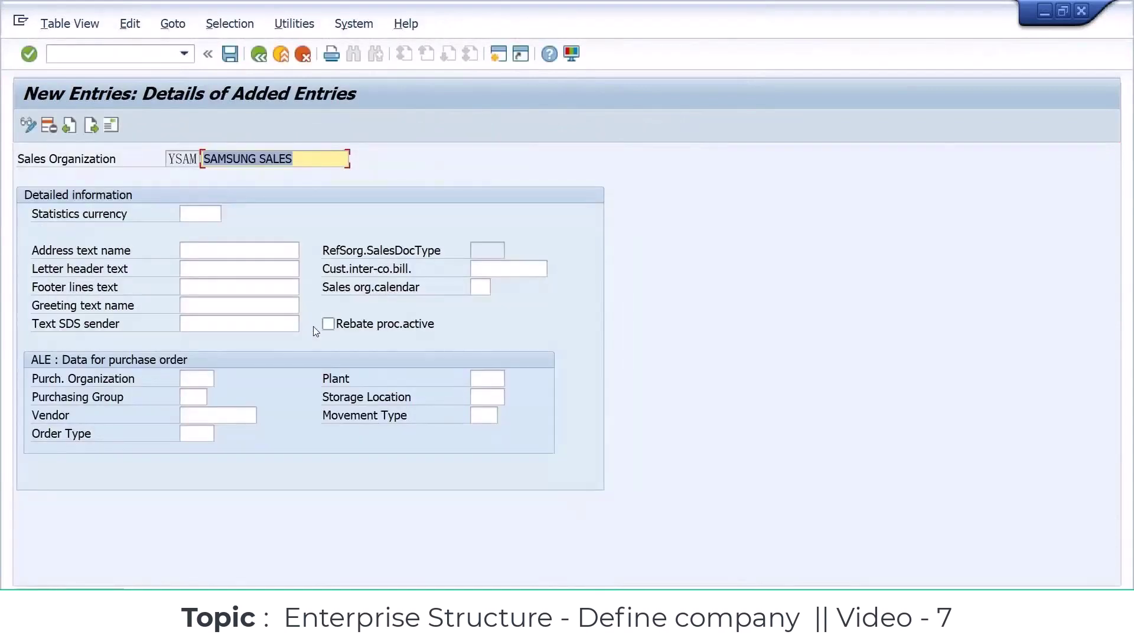
Switch to the Excel workbook and add SALES ORGANIZATION in C50 with the code YSAM in G50, under SALES AND DISTRIBUTION.
{"action": "key", "text": "alt+Tab"}
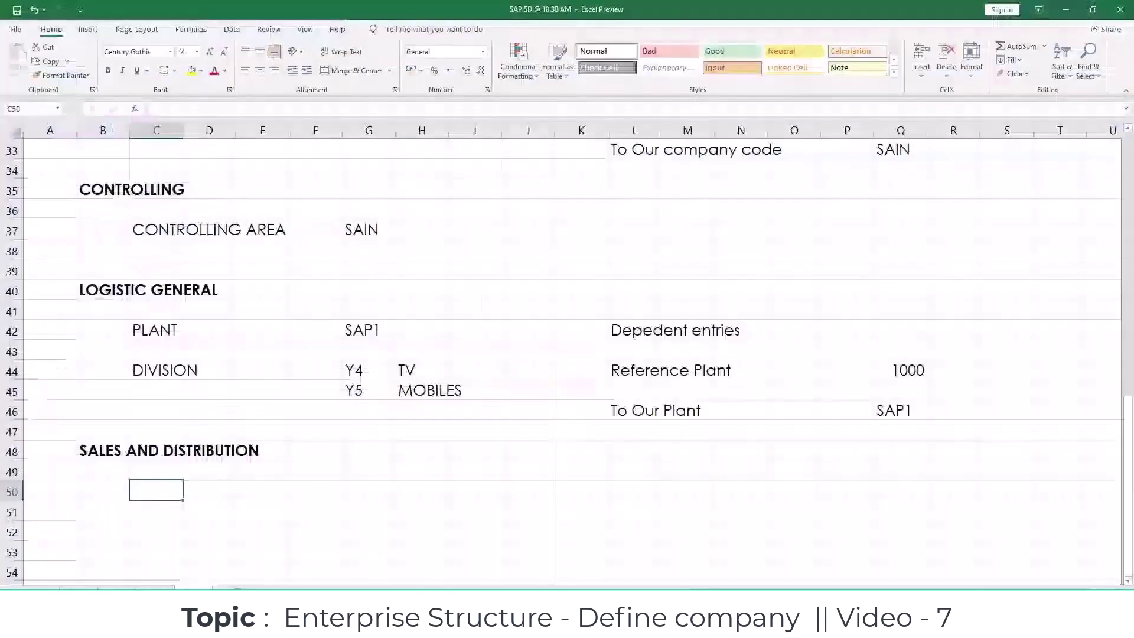
{"action": "type", "text": "SALES ORGANIZATIO"}
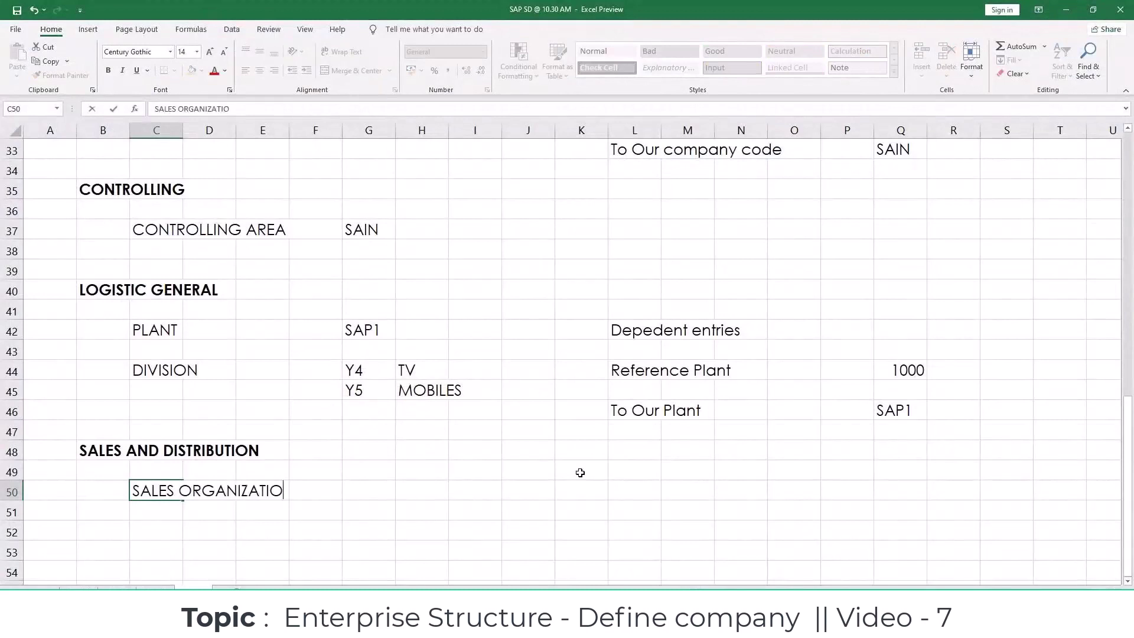
{"action": "type", "text": "N"}
{"action": "key", "text": "Tab"}
{"action": "key", "text": "Tab"}
{"action": "key", "text": "Tab"}
{"action": "key", "text": "Tab"}
{"action": "type", "text": "YSAM"}
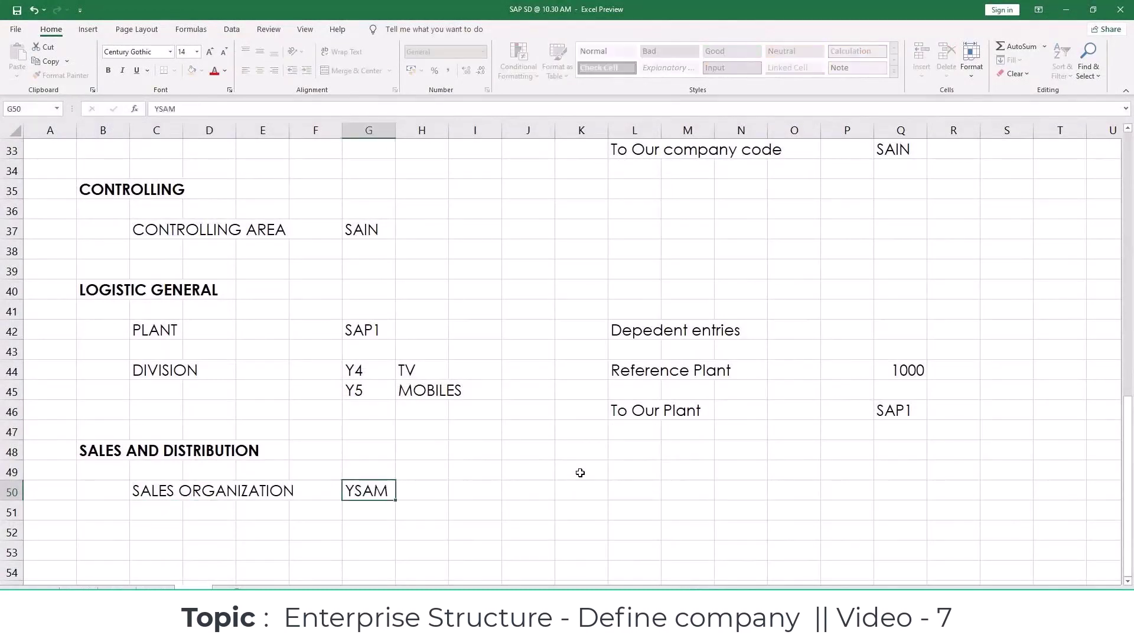
{"action": "key", "text": "Return"}
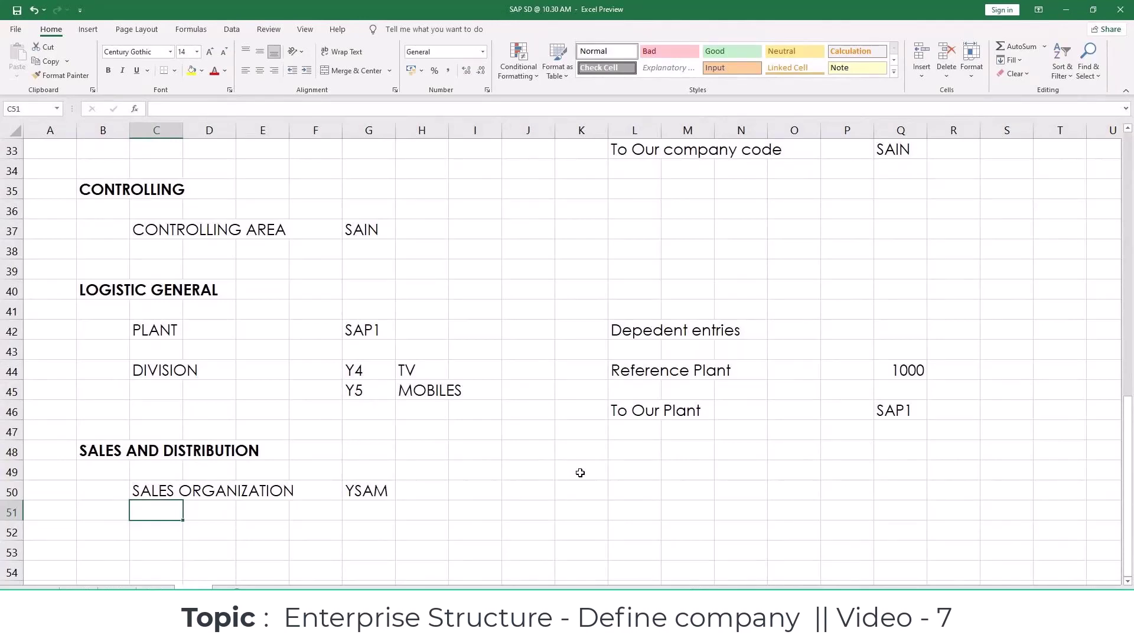
Review the DISTRIBUTION CHANNEL definition and the customer types from RETAIL to INSTITUTIONAL in the workbook's enterprise structure notes.
{"action": "left_click", "coordinate": [149, 531]}
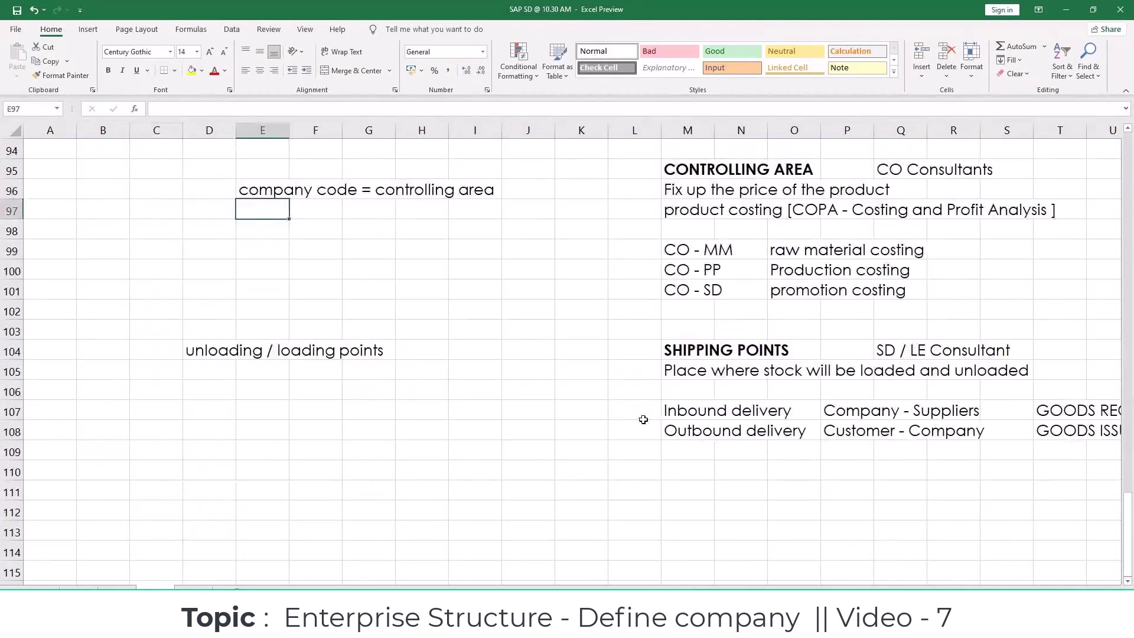
{"action": "scroll", "coordinate": [643, 420], "scroll_direction": "up", "scroll_amount": 12}
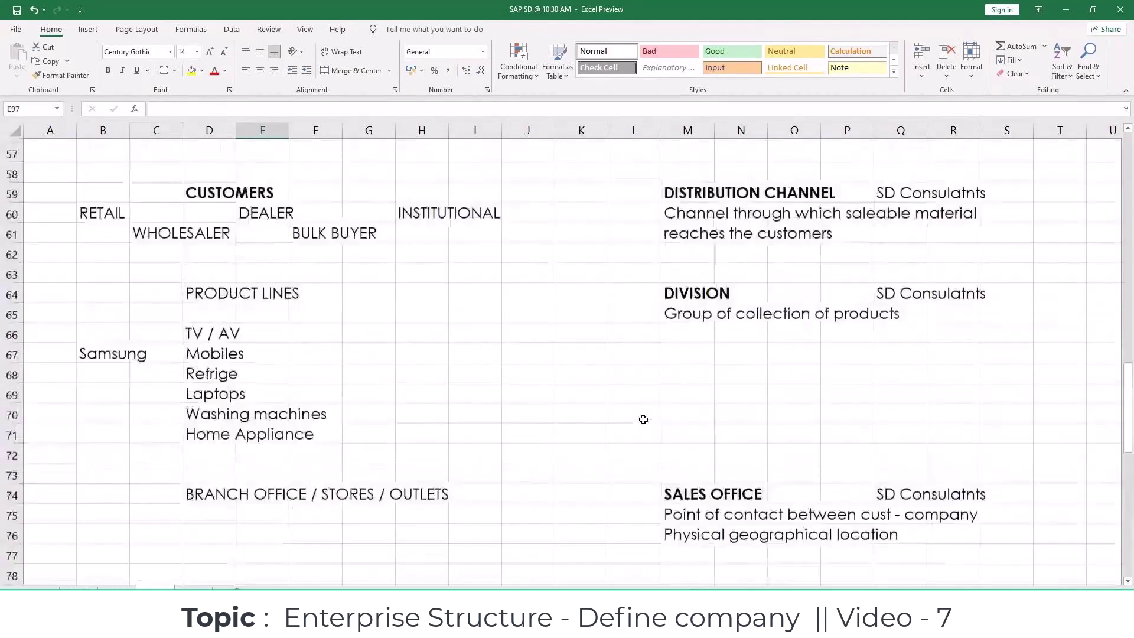
{"action": "scroll", "coordinate": [643, 420], "scroll_direction": "up", "scroll_amount": 1}
{"action": "scroll", "coordinate": [643, 419], "scroll_direction": "up", "scroll_amount": 2}
{"action": "left_click_drag", "start_coordinate": [667, 411], "coordinate": [988, 442]}
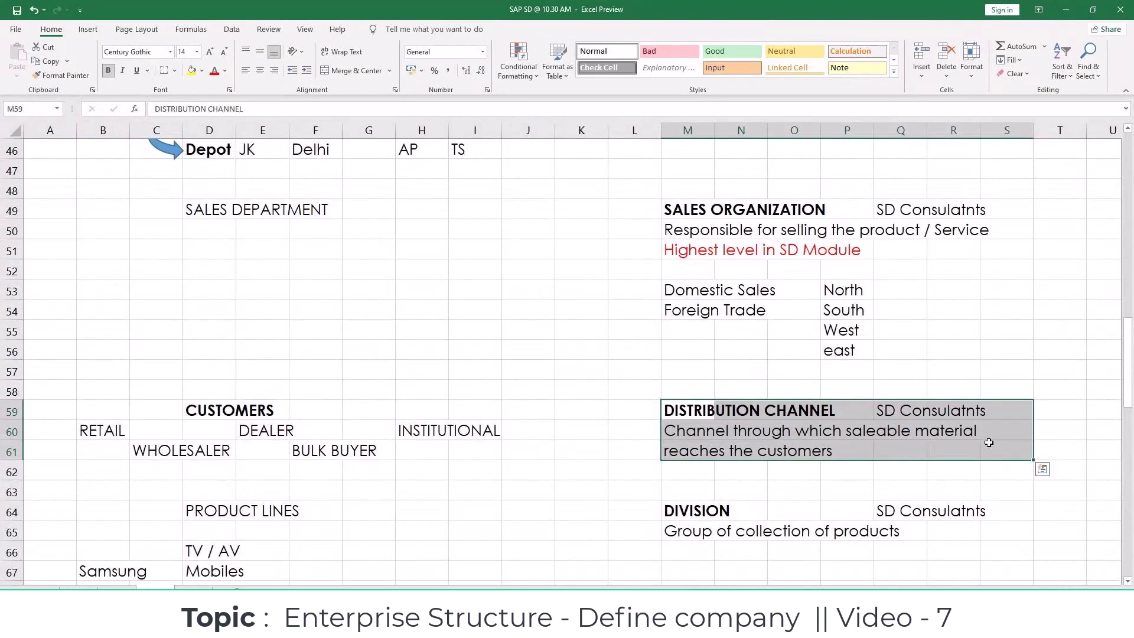
{"action": "left_click", "coordinate": [588, 434]}
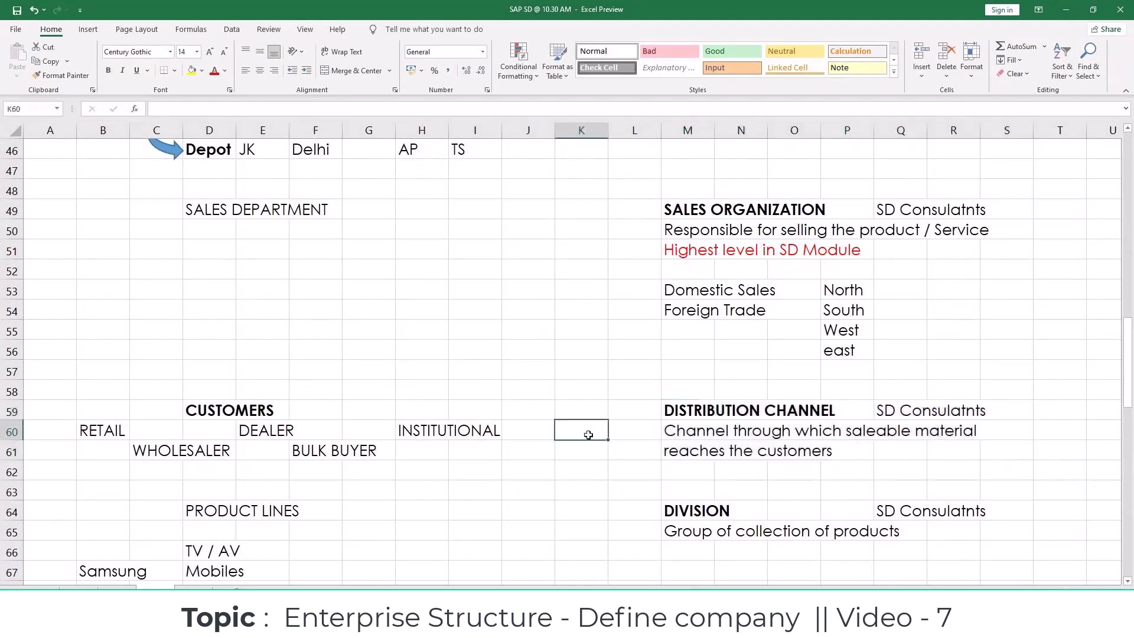
{"action": "left_click_drag", "start_coordinate": [164, 407], "coordinate": [333, 407]}
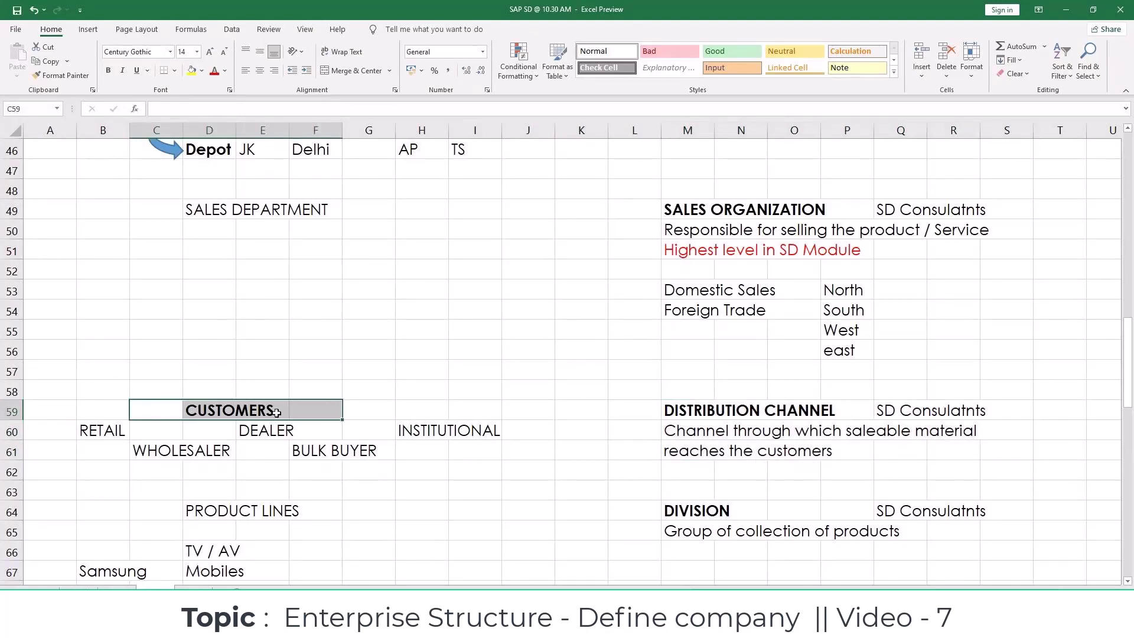
{"action": "left_click", "coordinate": [104, 434]}
{"action": "left_click", "coordinate": [157, 450]}
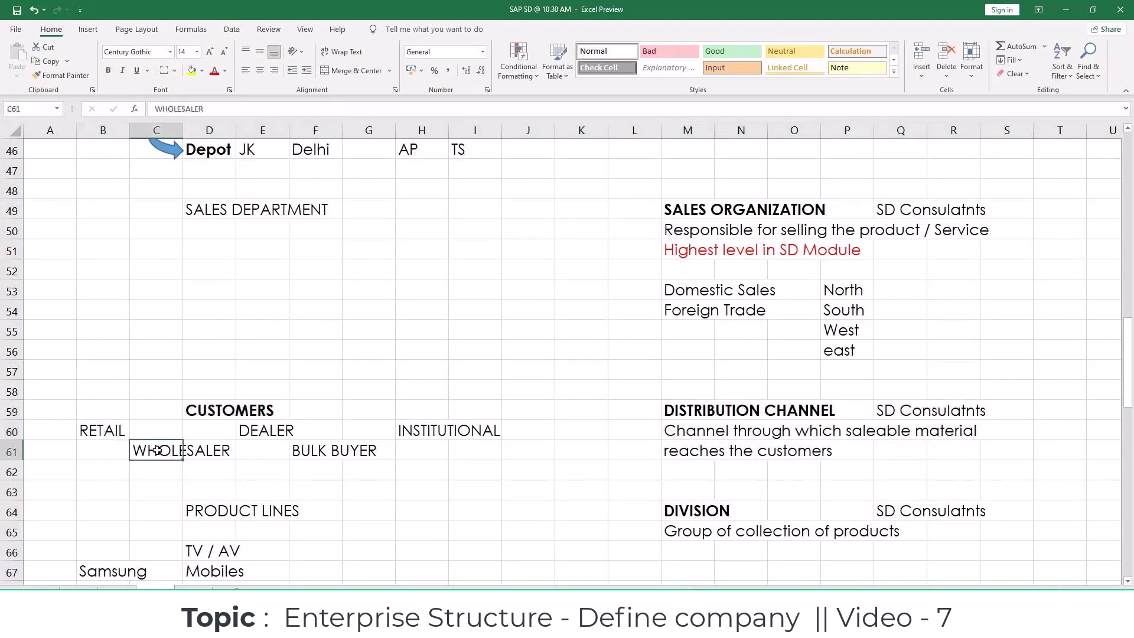
{"action": "left_click", "coordinate": [325, 451]}
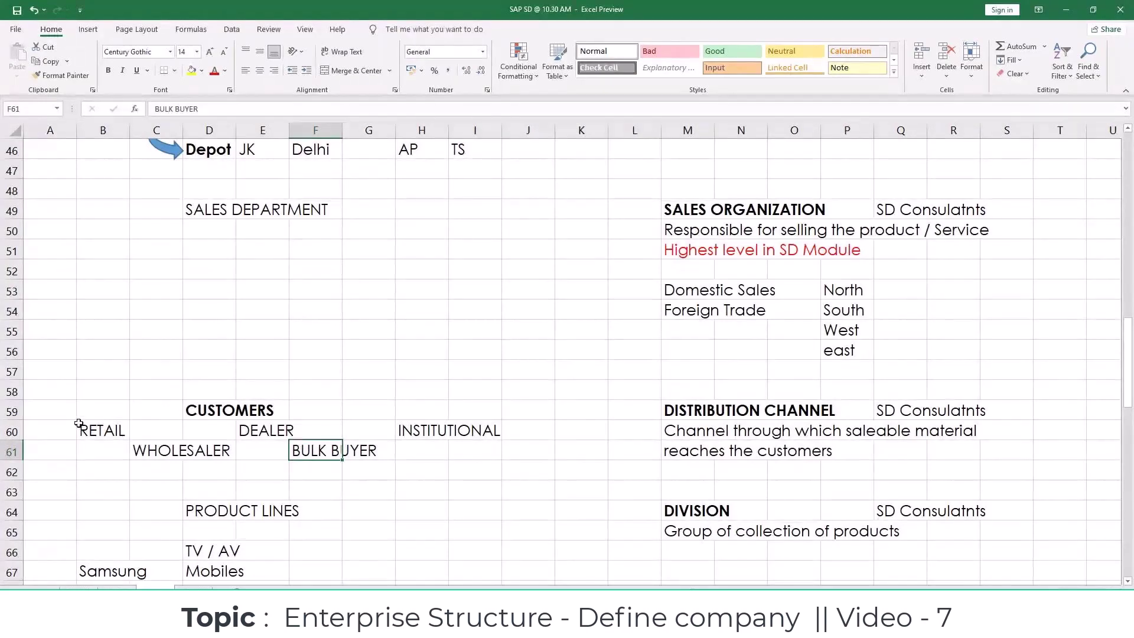
{"action": "left_click_drag", "start_coordinate": [79, 423], "coordinate": [543, 466]}
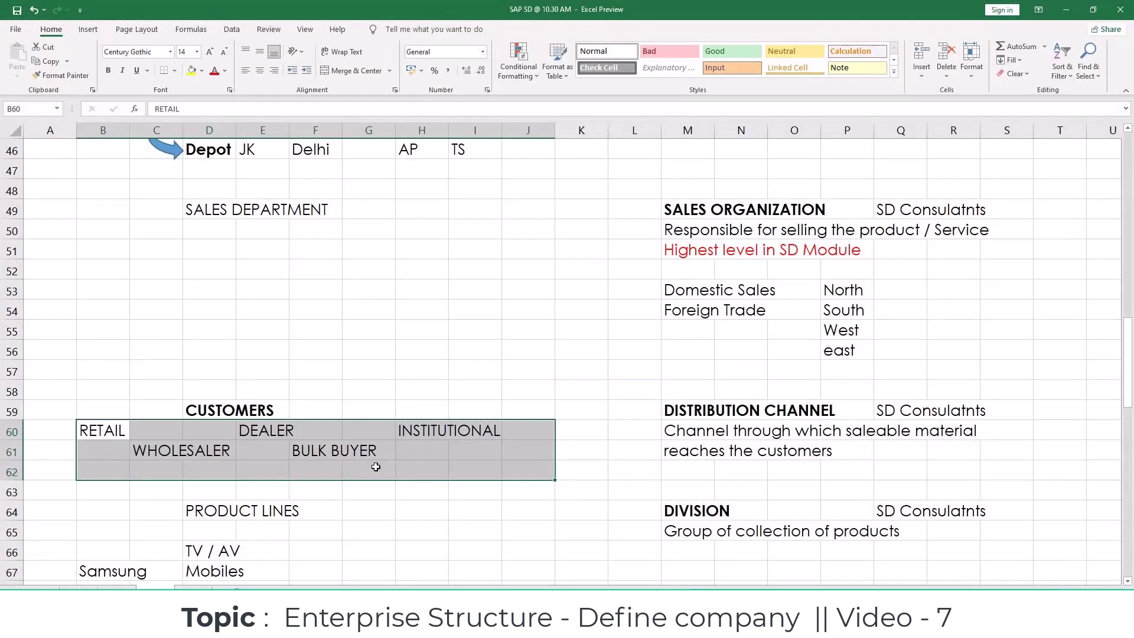
Switch back to SAP, leave the sales organization activity and open the activity choices for defining, copying, deleting and checking distribution channels.
{"action": "left_click", "coordinate": [691, 415]}
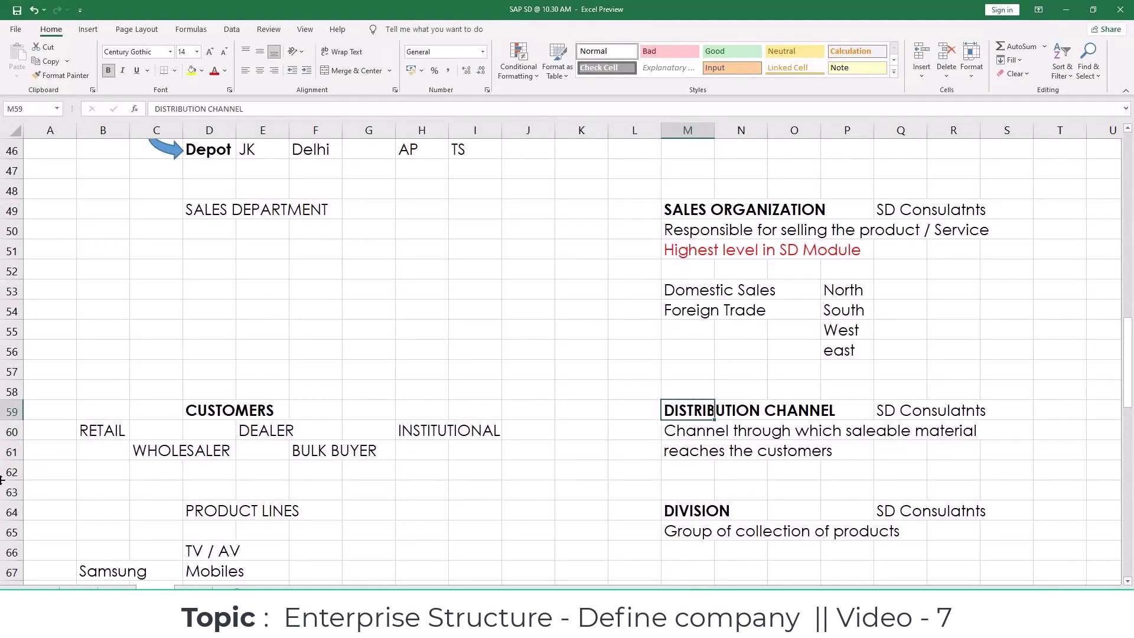
{"action": "left_click", "coordinate": [313, 475]}
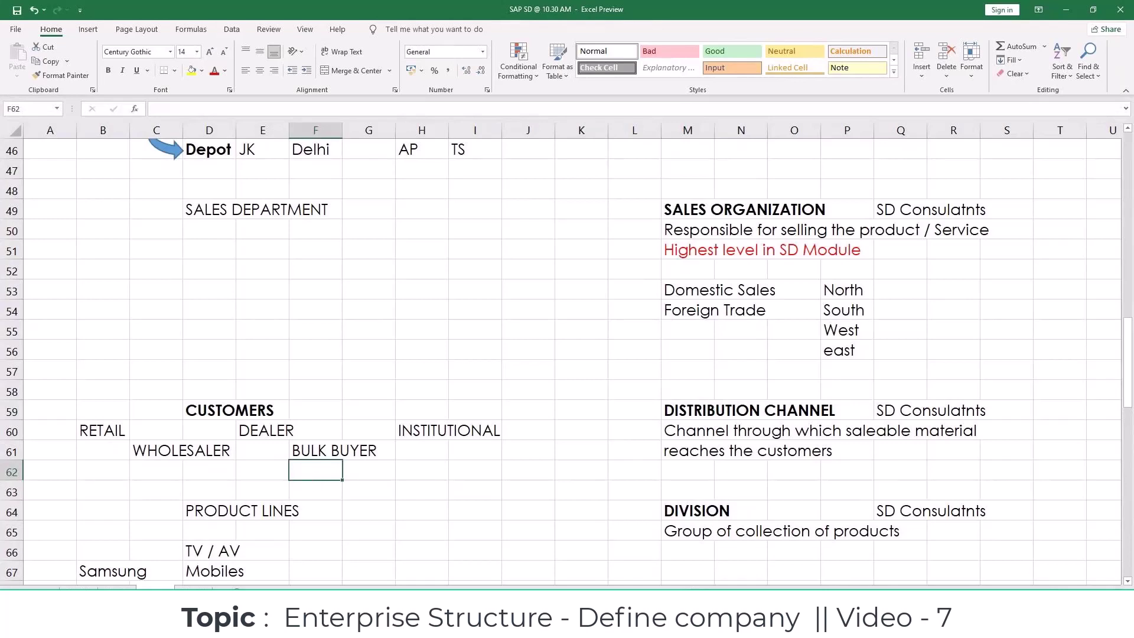
{"action": "key", "text": "alt+Tab"}
{"action": "key", "text": "F3"}
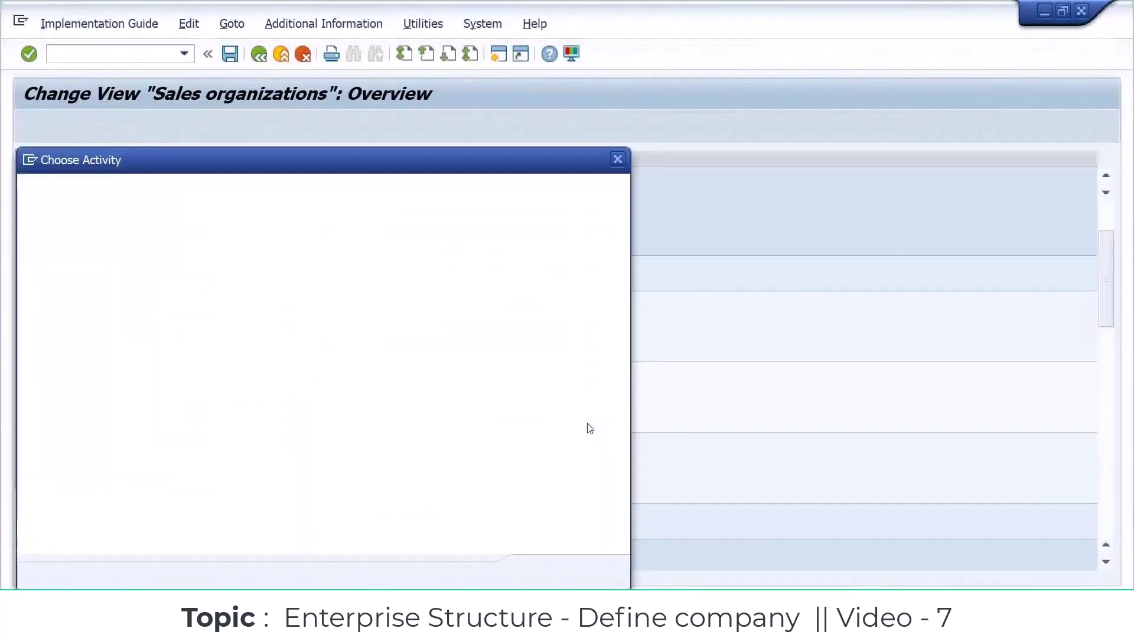
{"action": "key", "text": "Escape"}
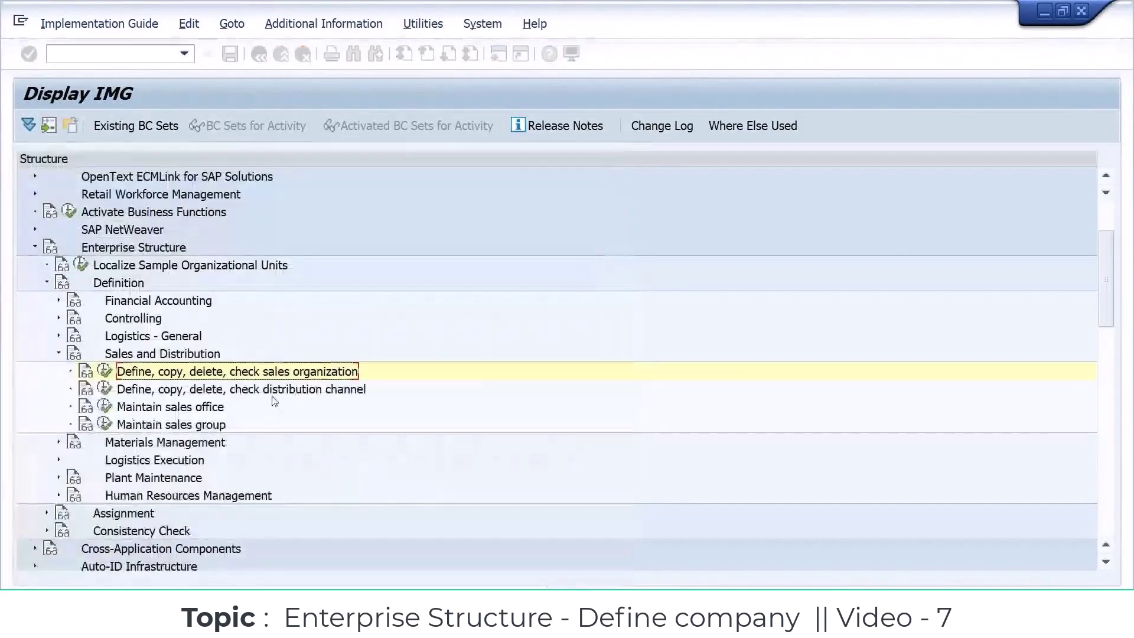
{"action": "left_click", "coordinate": [273, 394]}
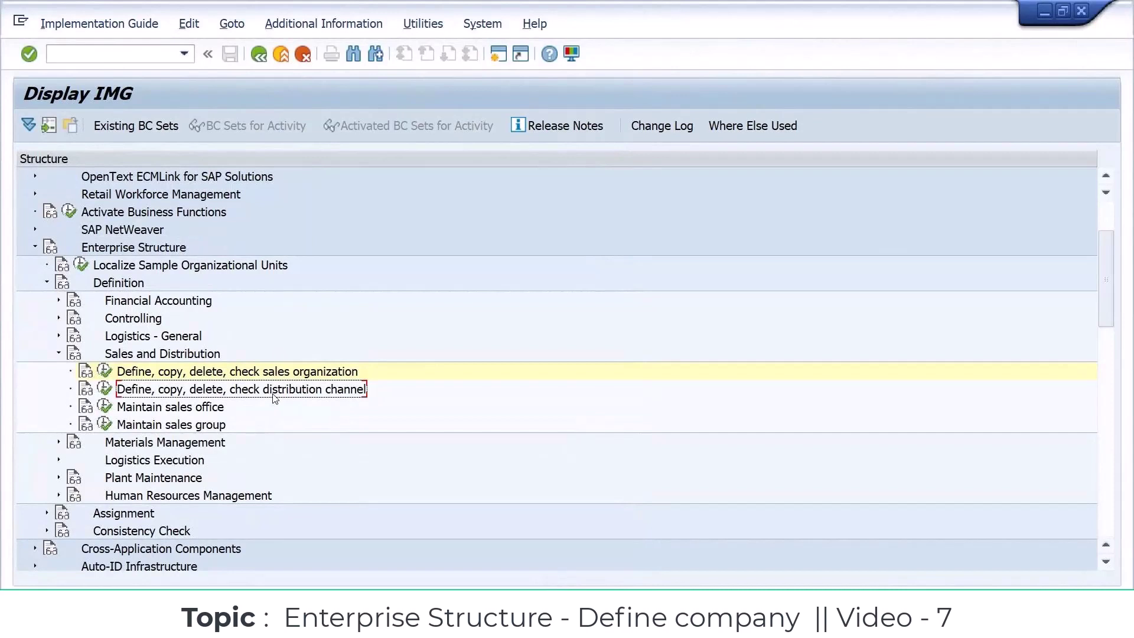
{"action": "left_click", "coordinate": [106, 391]}
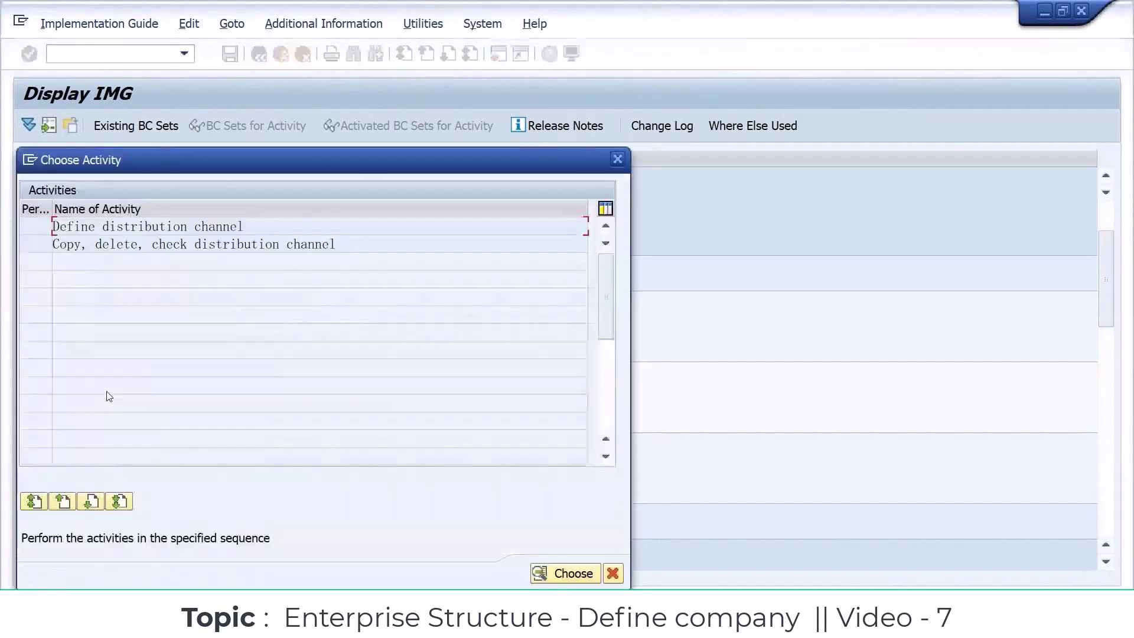
Compare the two distribution channel activities and open Define distribution channel.
{"action": "left_click_drag", "start_coordinate": [255, 223], "coordinate": [33, 223]}
{"action": "left_click_drag", "start_coordinate": [368, 259], "coordinate": [48, 257]}
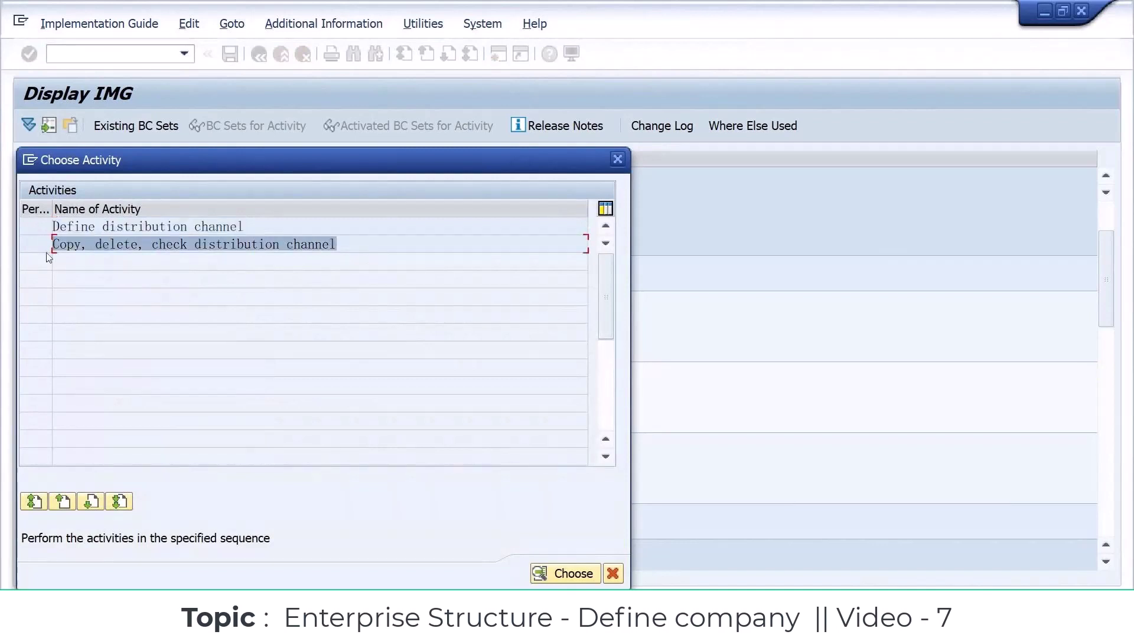
{"action": "left_click_drag", "start_coordinate": [354, 244], "coordinate": [38, 250]}
{"action": "left_click", "coordinate": [260, 225]}
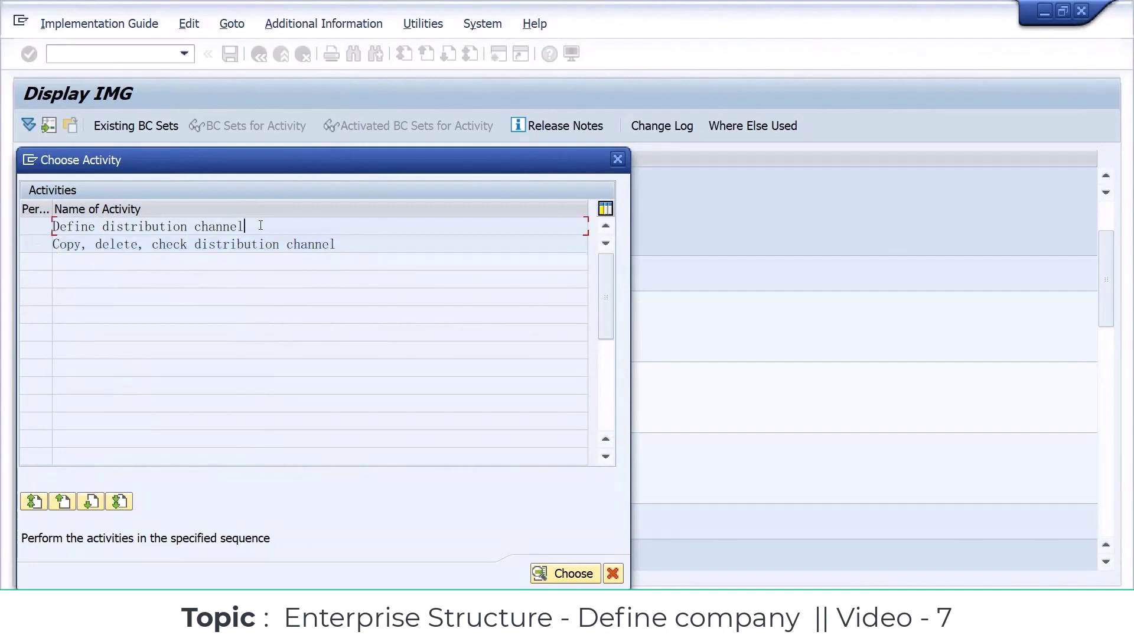
{"action": "left_click_drag", "start_coordinate": [261, 225], "coordinate": [49, 227]}
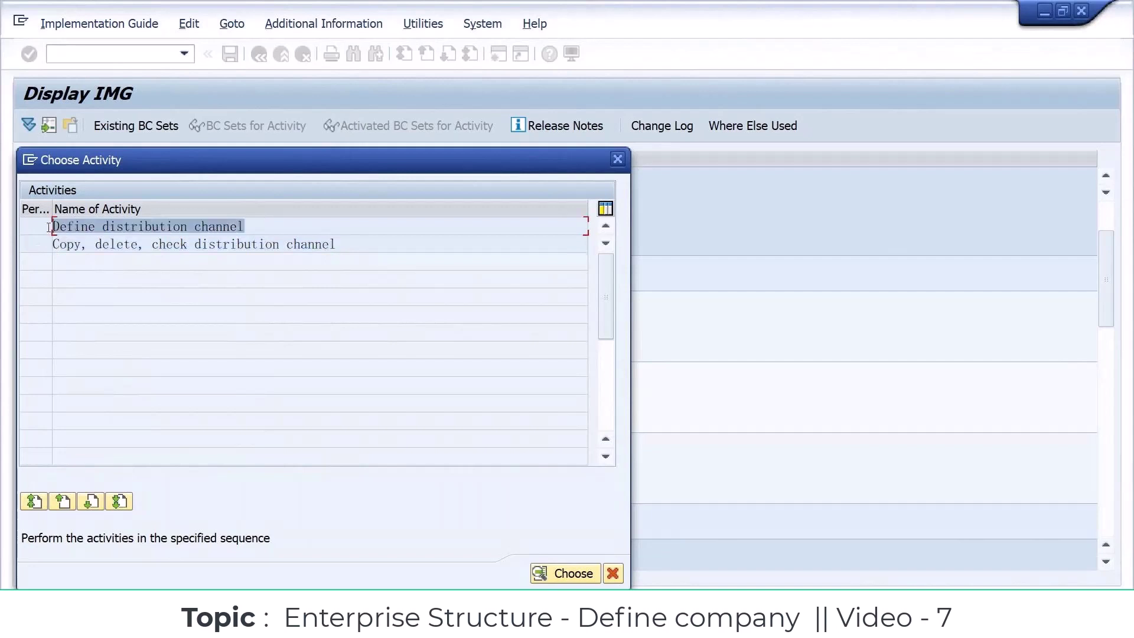
{"action": "double_click", "coordinate": [171, 226]}
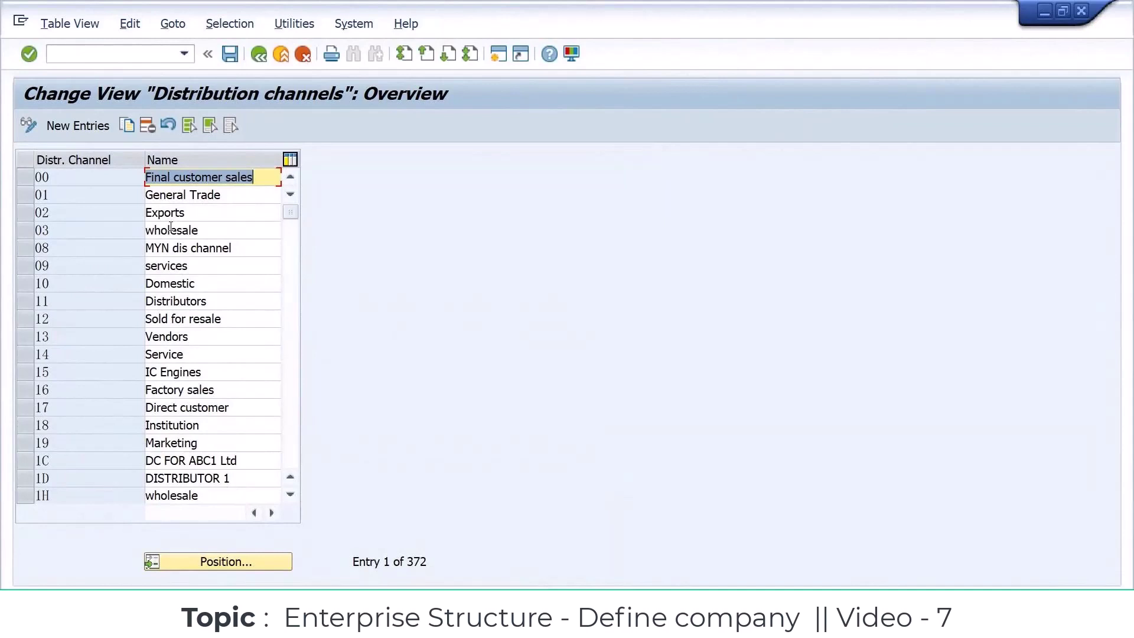
Check how the existing distribution channels are coded in the overview list.
{"action": "left_click", "coordinate": [79, 179]}
{"action": "left_click", "coordinate": [78, 195]}
{"action": "left_click", "coordinate": [79, 212]}
{"action": "left_click", "coordinate": [78, 231]}
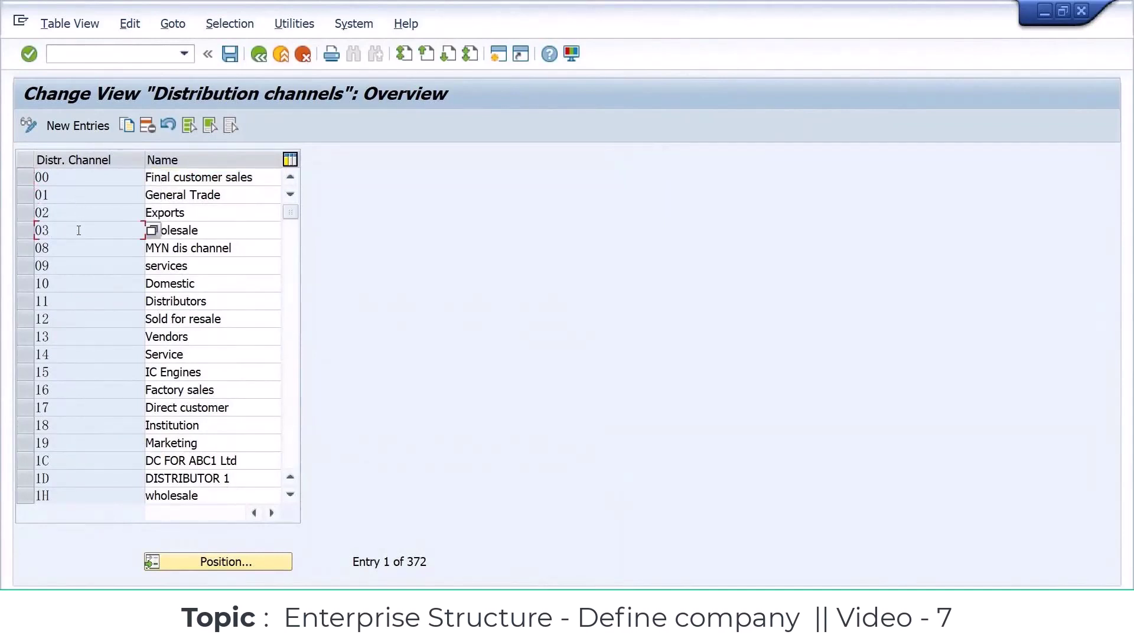
{"action": "left_click_drag", "start_coordinate": [76, 266], "coordinate": [5, 273]}
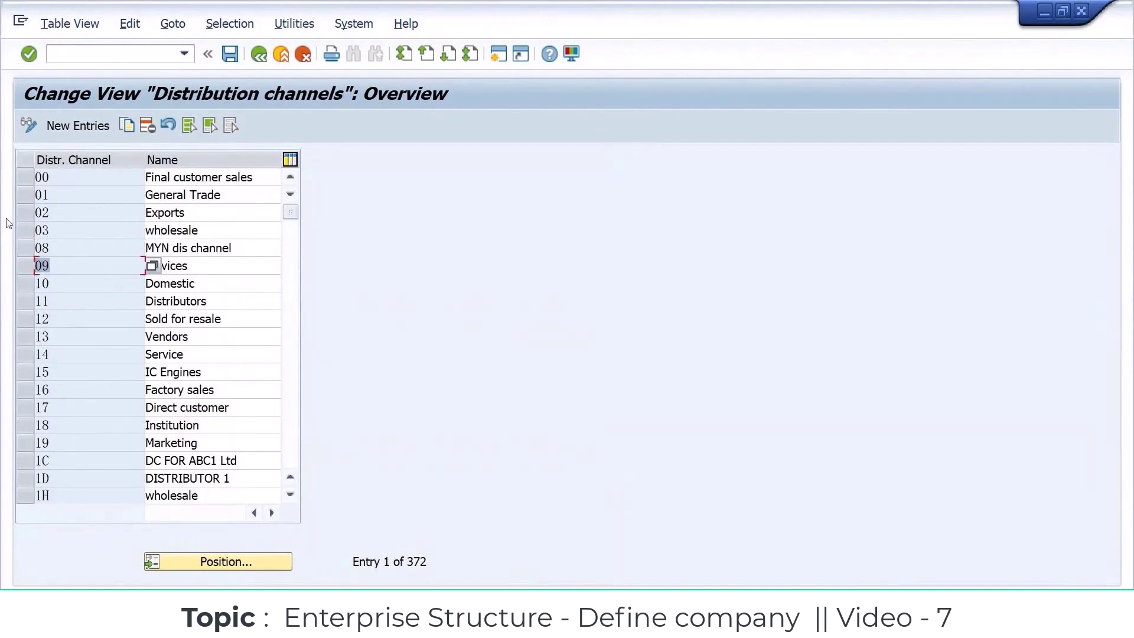
Start new entries and add distribution channel M5 with the name ONLINE SALES.
{"action": "left_click", "coordinate": [103, 133]}
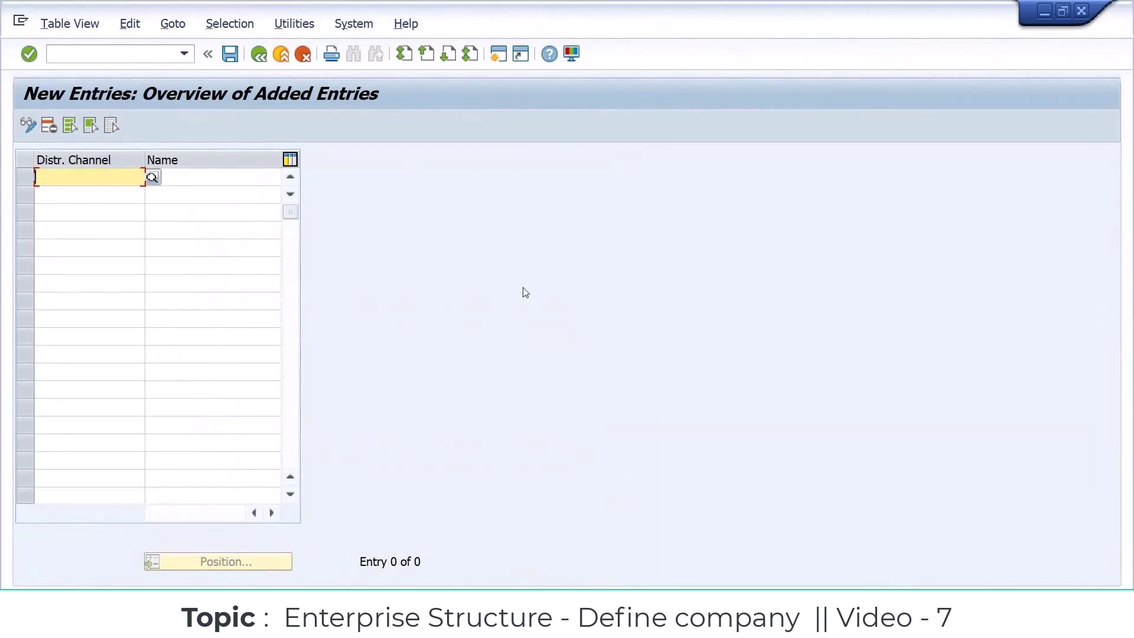
{"action": "type", "text": "M"}
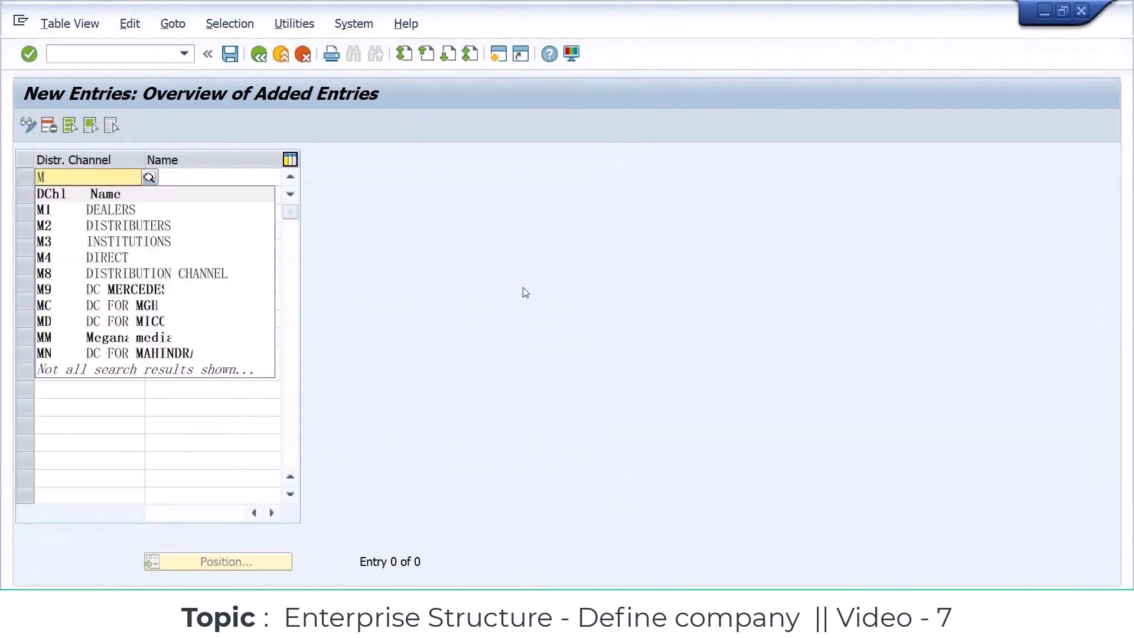
{"action": "type", "text": "5"}
{"action": "key", "text": "Tab"}
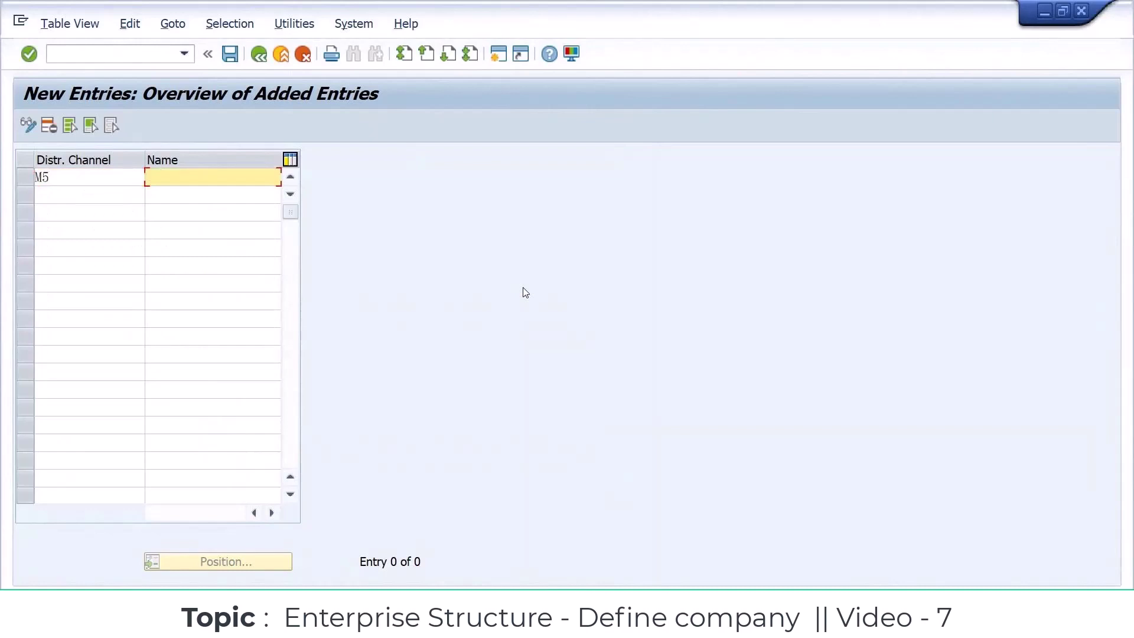
{"action": "type", "text": "ONLINE"}
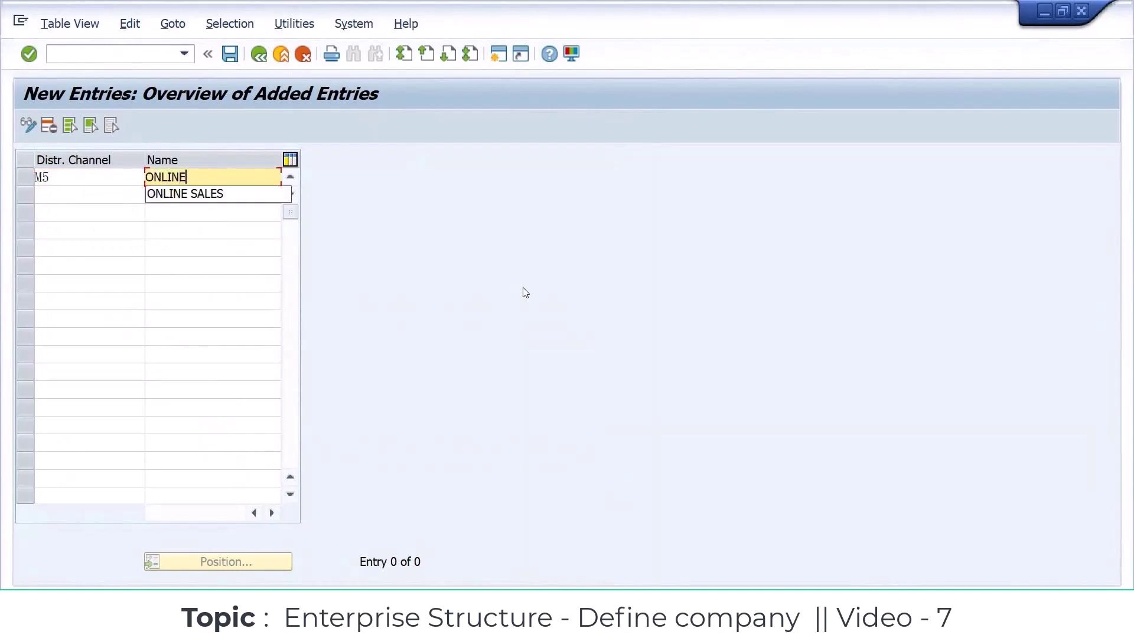
{"action": "key", "text": "Down"}
{"action": "key", "text": "Return"}
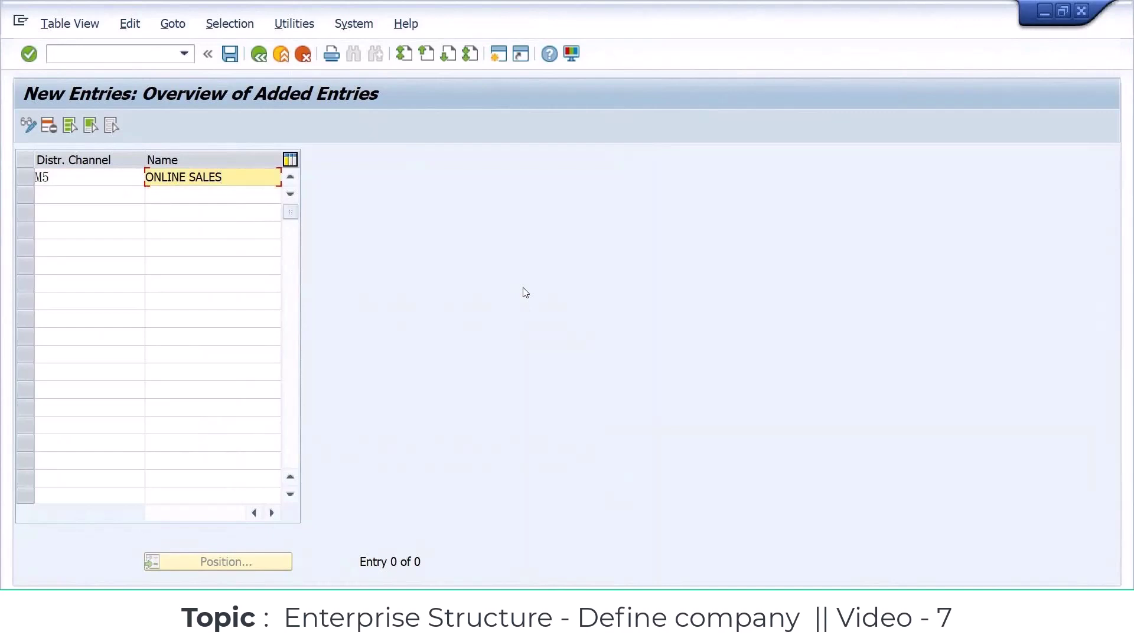
{"action": "key", "text": "Return"}
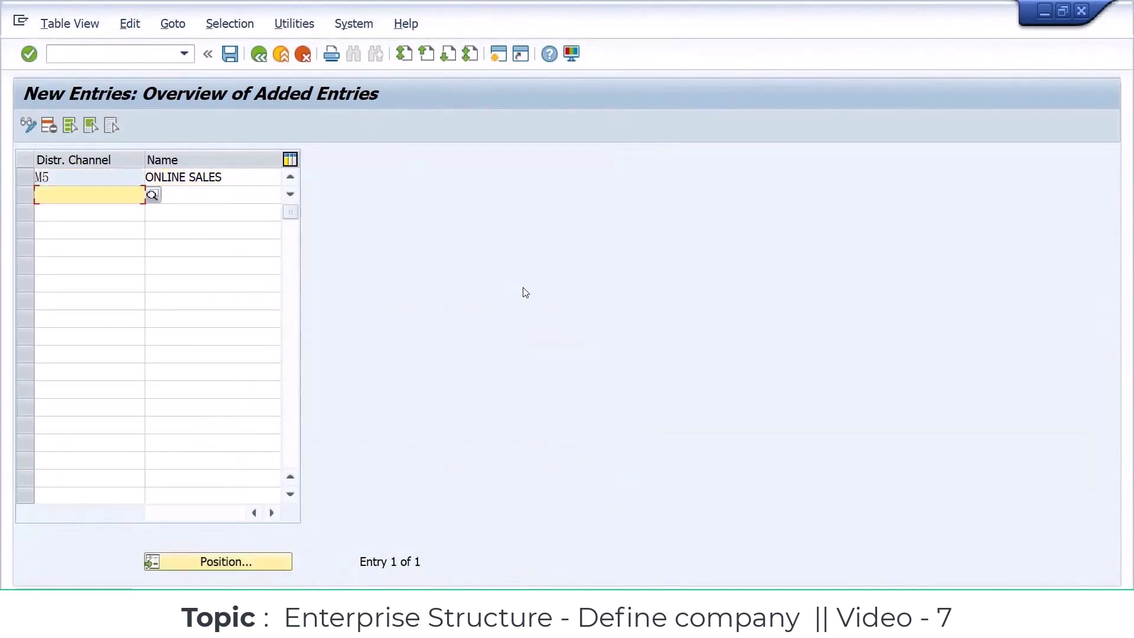
Add a second distribution channel M6 with the name DISTRIBUTORS.
{"action": "type", "text": "M6"}
{"action": "key", "text": "Tab"}
{"action": "type", "text": "D"}
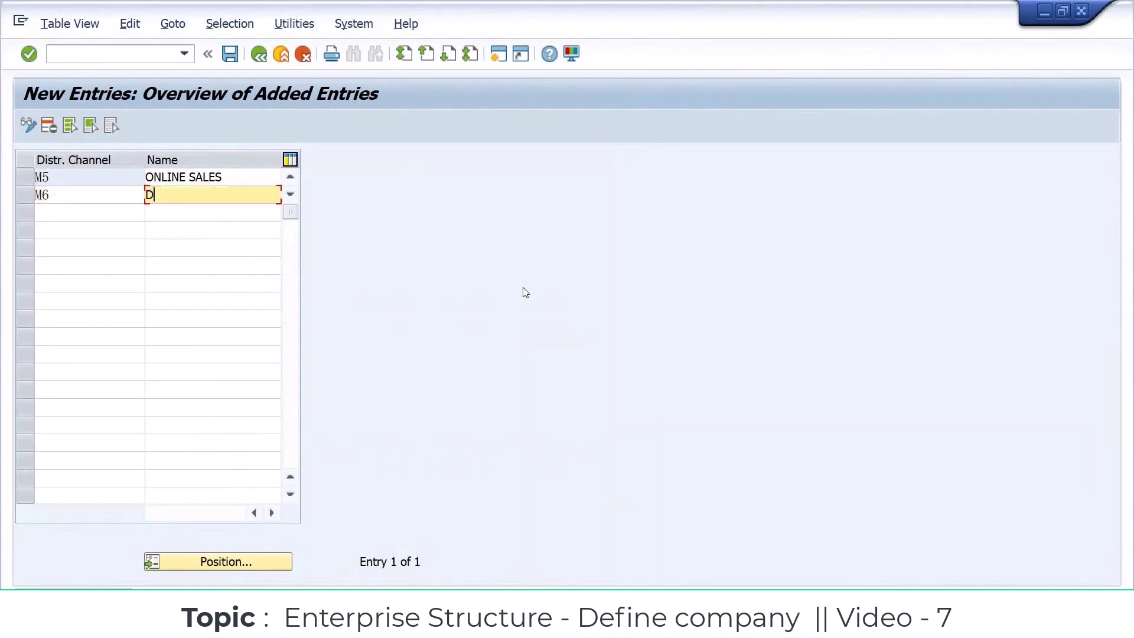
{"action": "type", "text": "ISTRIBUTORS"}
{"action": "key", "text": "Return"}
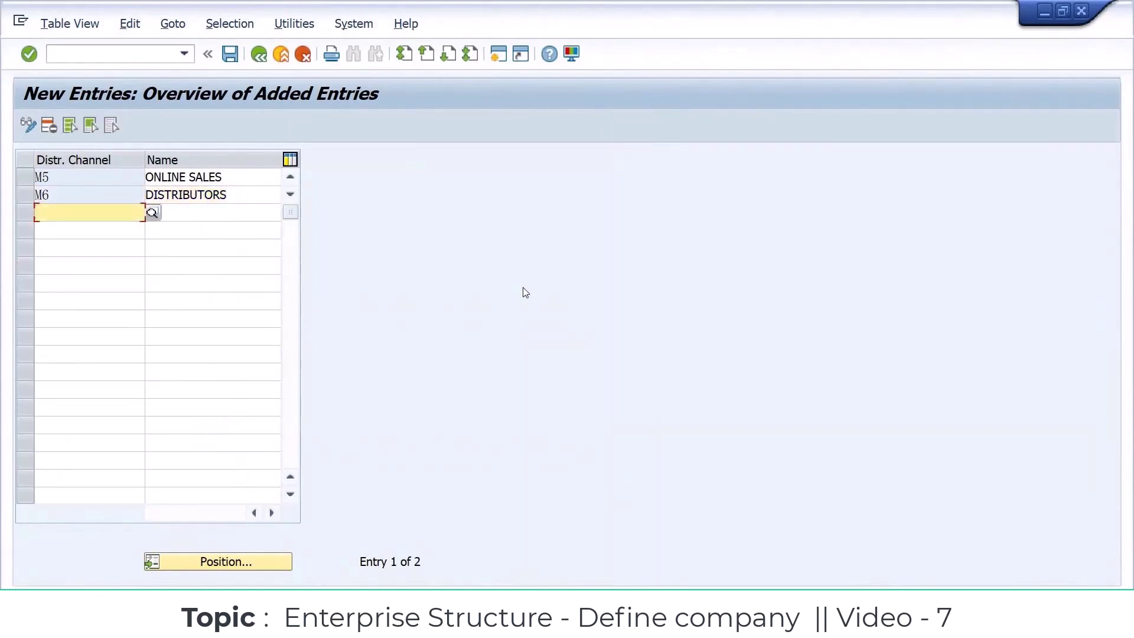
{"action": "left_click", "coordinate": [248, 177]}
{"action": "left_click", "coordinate": [249, 199]}
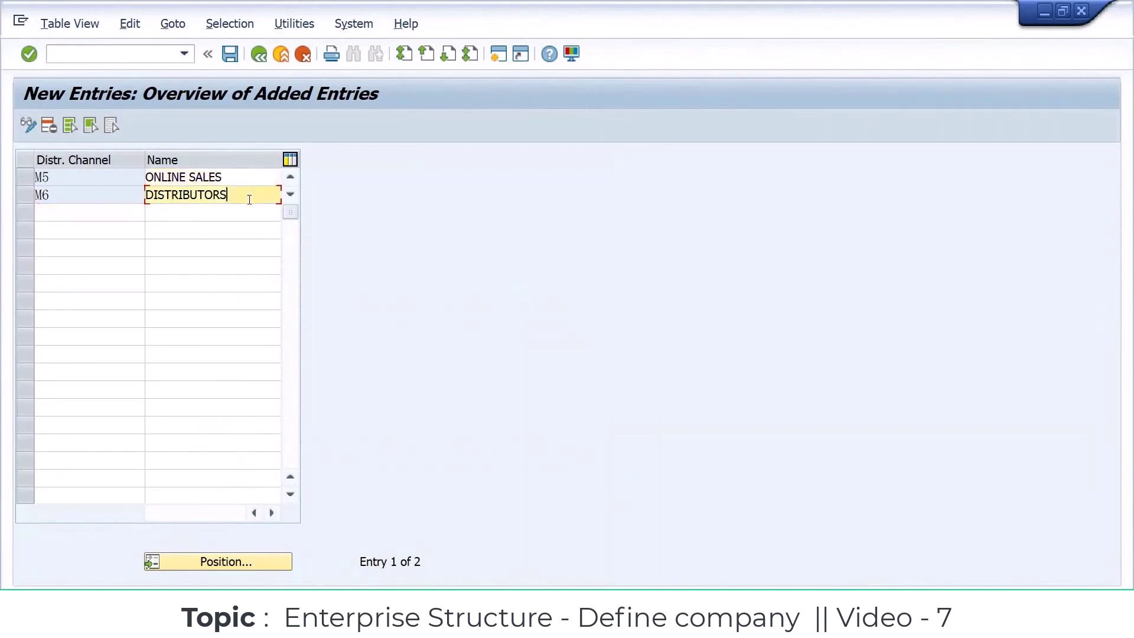
Save the new distribution channels M5 and M6 under customizing request Y01K903902, "samsung - enterprise structure".
{"action": "left_click", "coordinate": [37, 177]}
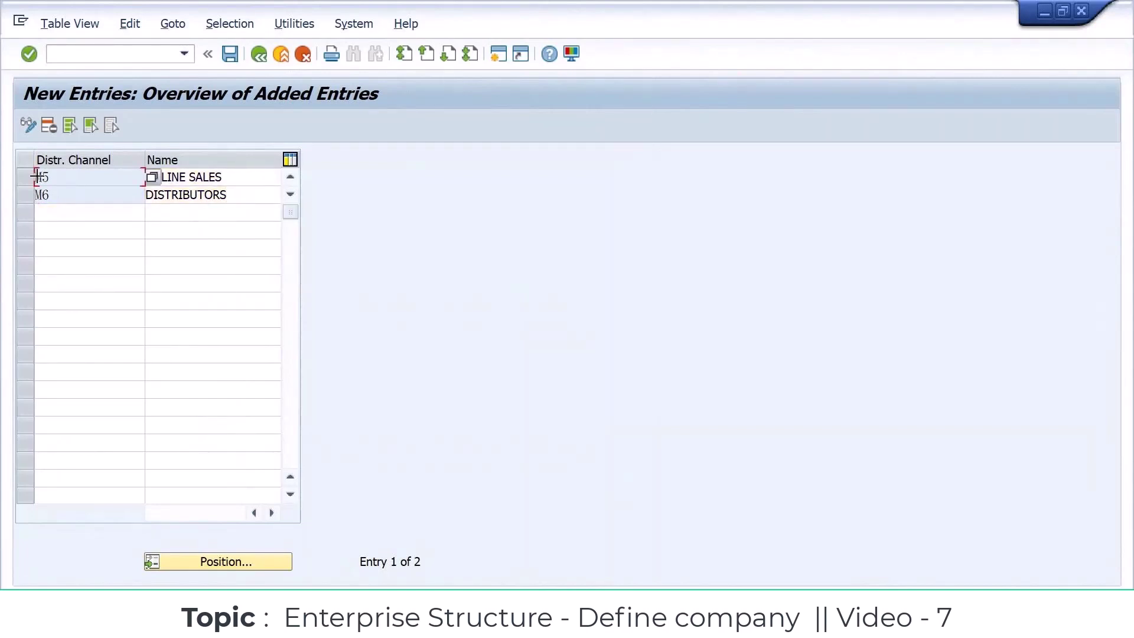
{"action": "left_click_drag", "start_coordinate": [37, 176], "coordinate": [218, 188]}
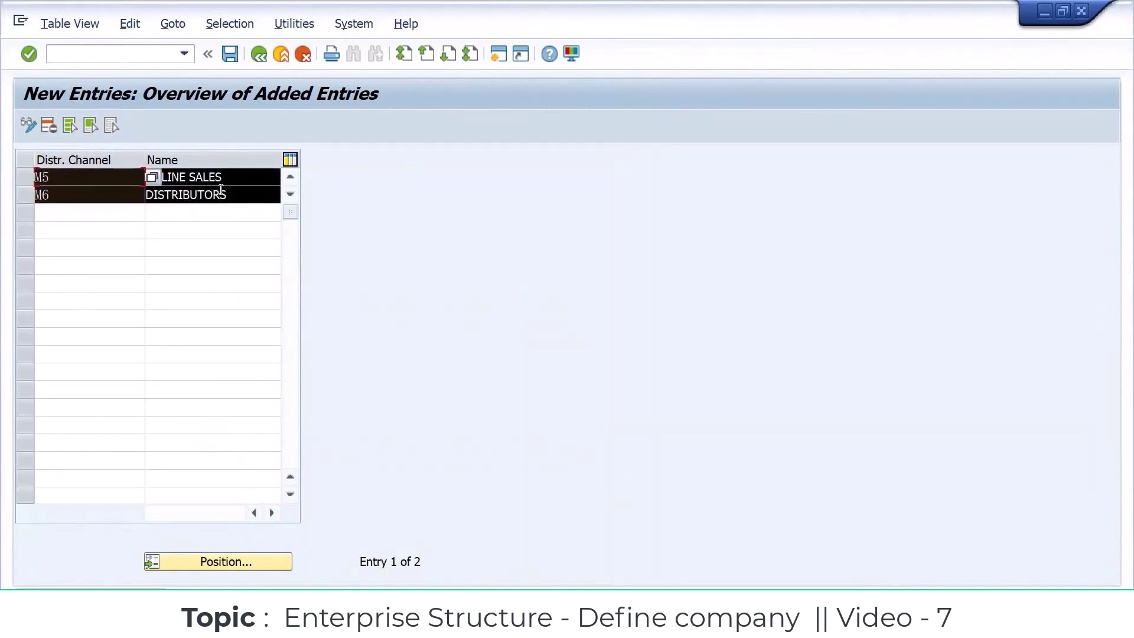
{"action": "key", "text": "ctrl+c"}
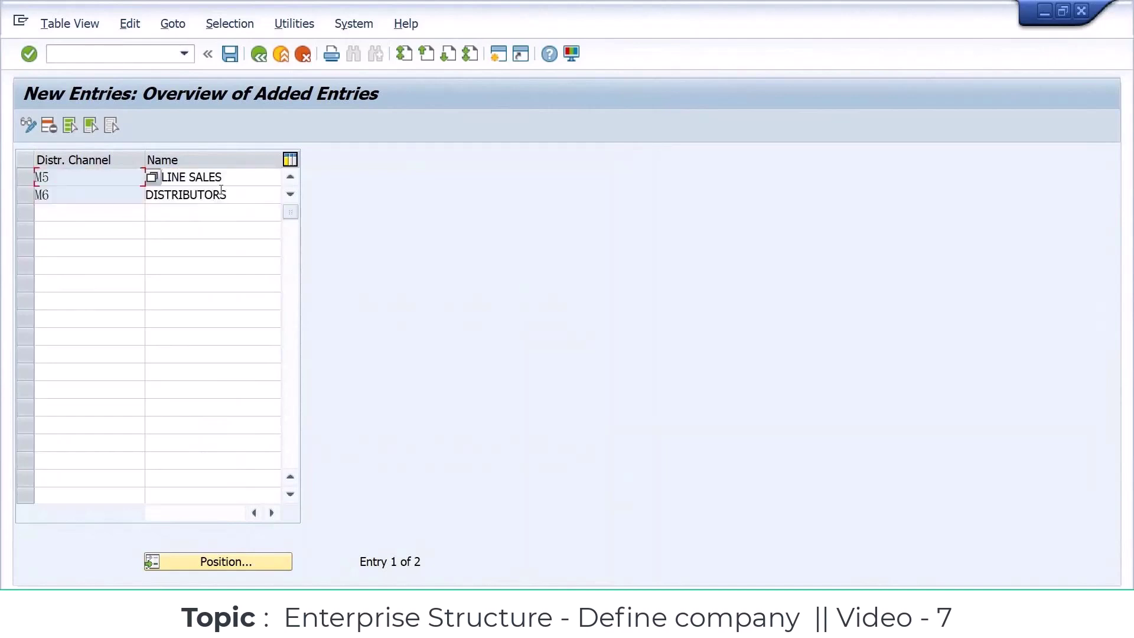
{"action": "left_click", "coordinate": [231, 56]}
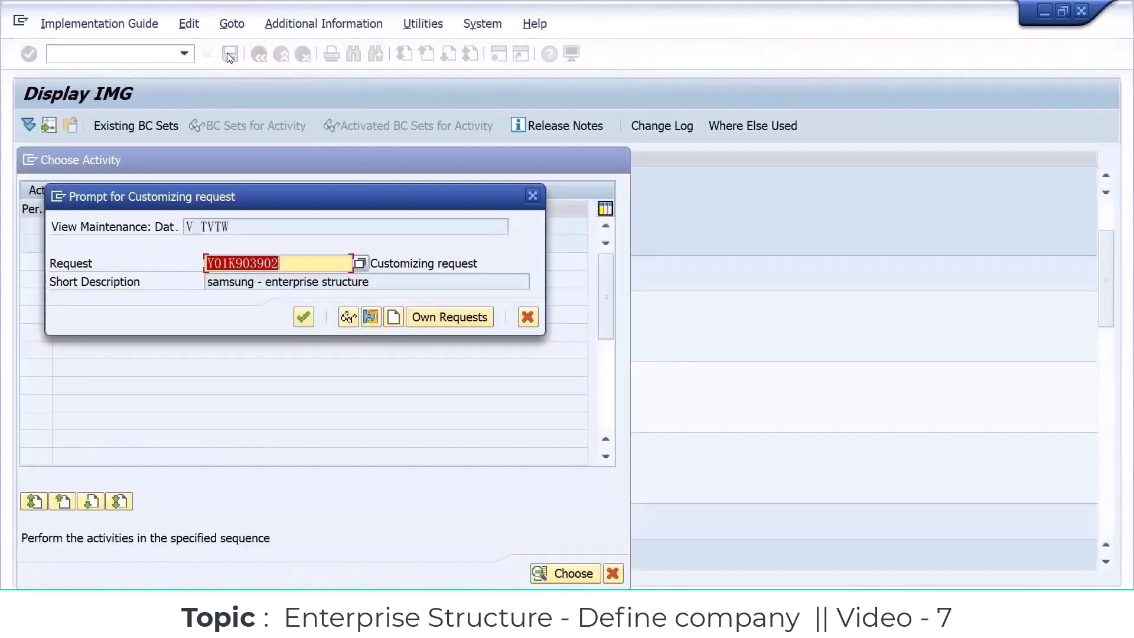
{"action": "left_click", "coordinate": [304, 319]}
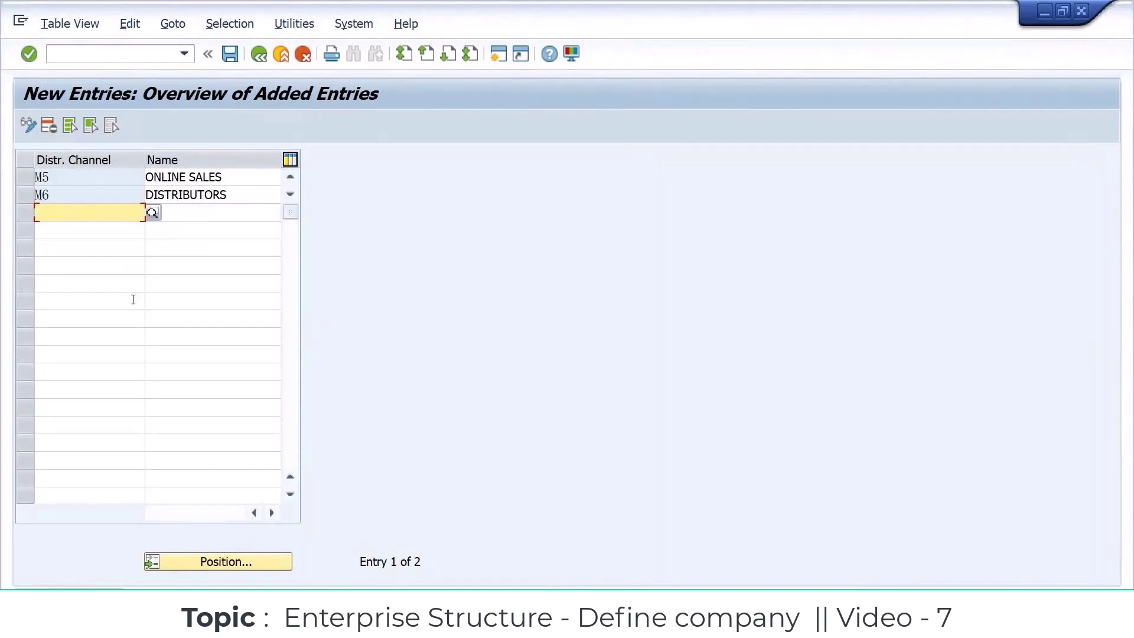
Copy the codes and names of channels M5 and M6 and switch to the Excel workbook.
{"action": "left_click", "coordinate": [44, 182]}
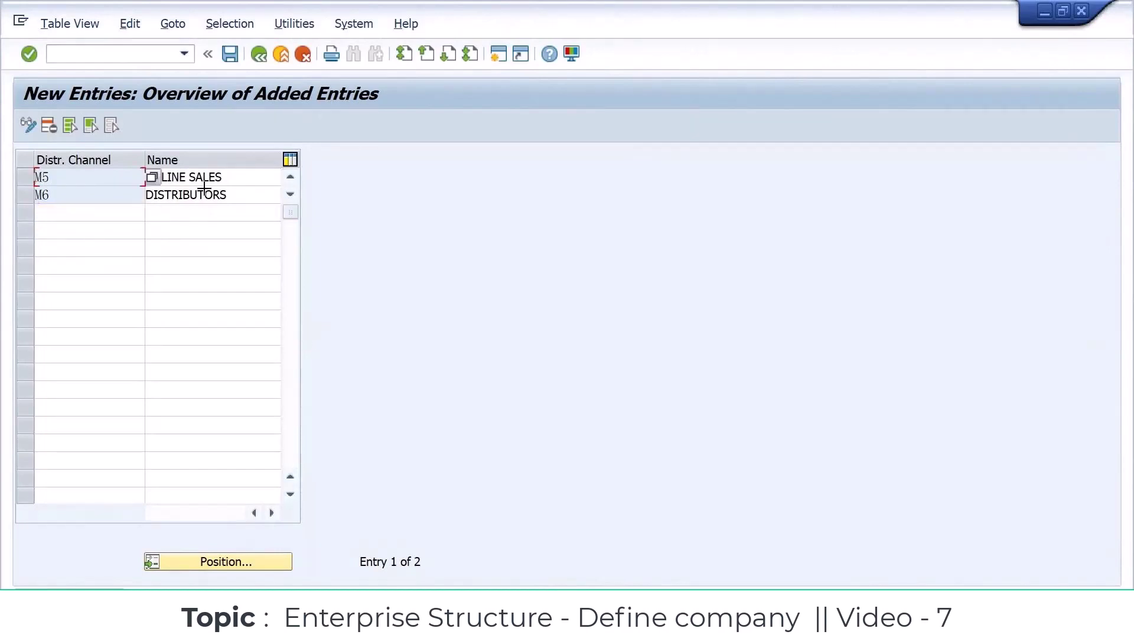
{"action": "left_click_drag", "start_coordinate": [77, 177], "coordinate": [208, 195]}
{"action": "key", "text": "ctrl+c"}
{"action": "key", "text": "alt+Tab"}
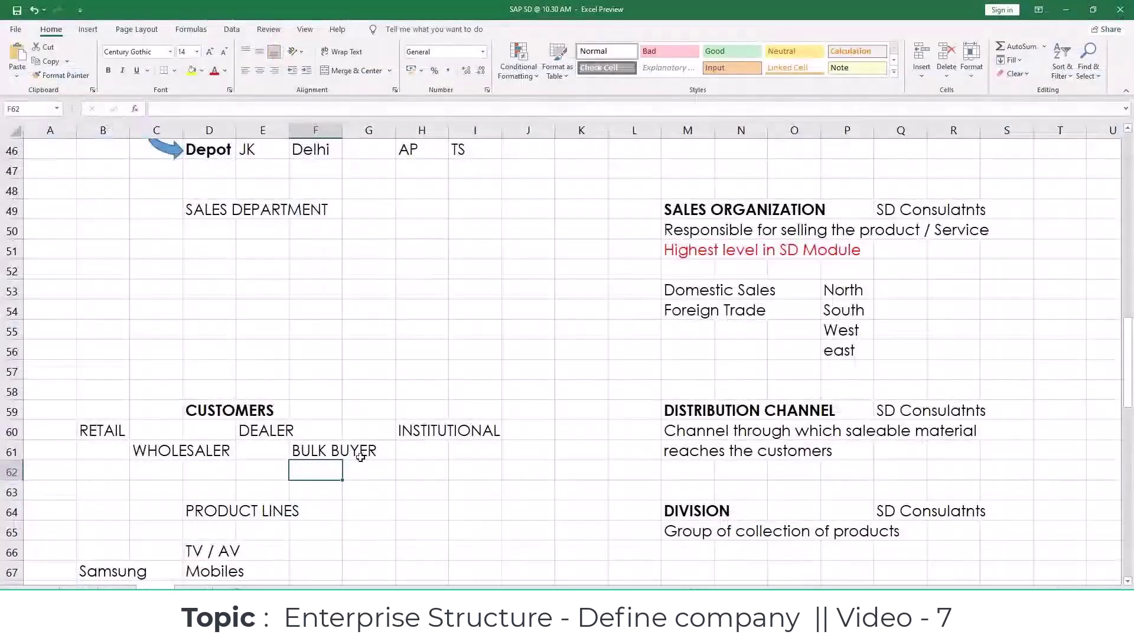
On the configuration sheet, enter DISTRIBUTION CHANNEL in C52 and paste the copied codes and names starting at G52.
{"action": "scroll", "coordinate": [361, 457], "scroll_direction": "down", "scroll_amount": 1}
{"action": "left_click", "coordinate": [193, 592]}
{"action": "type", "text": "DISTRIBUTION CHANNEL"}
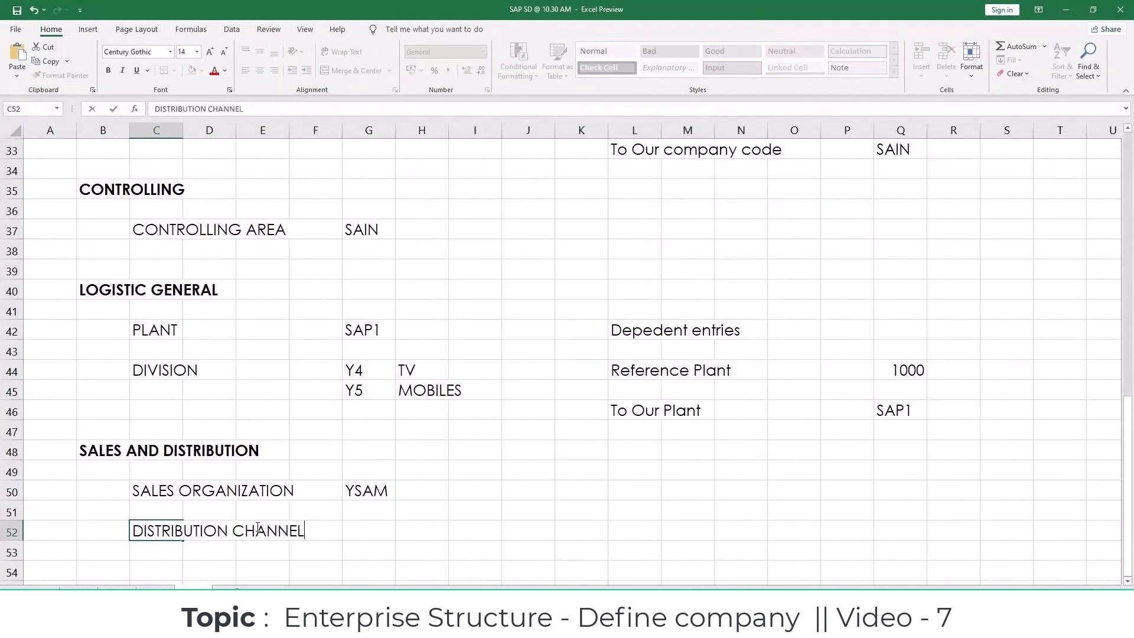
{"action": "left_click", "coordinate": [258, 530]}
{"action": "key", "text": "Right"}
{"action": "key", "text": "Right"}
{"action": "key", "text": "ctrl+v"}
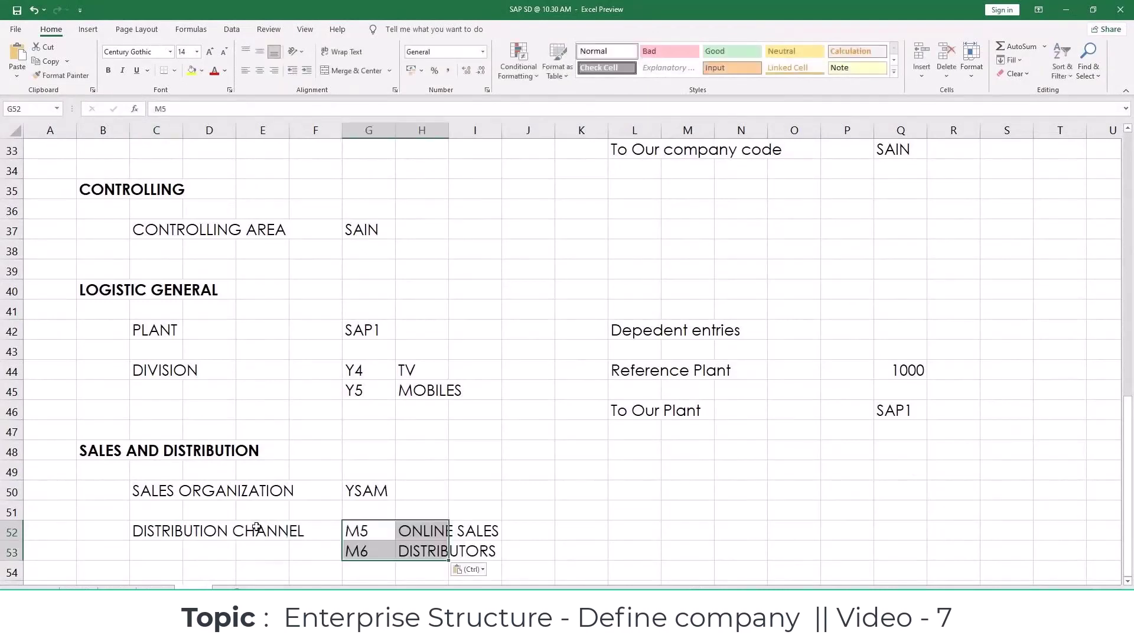
{"action": "key", "text": "Tab"}
{"action": "left_click", "coordinate": [614, 550]}
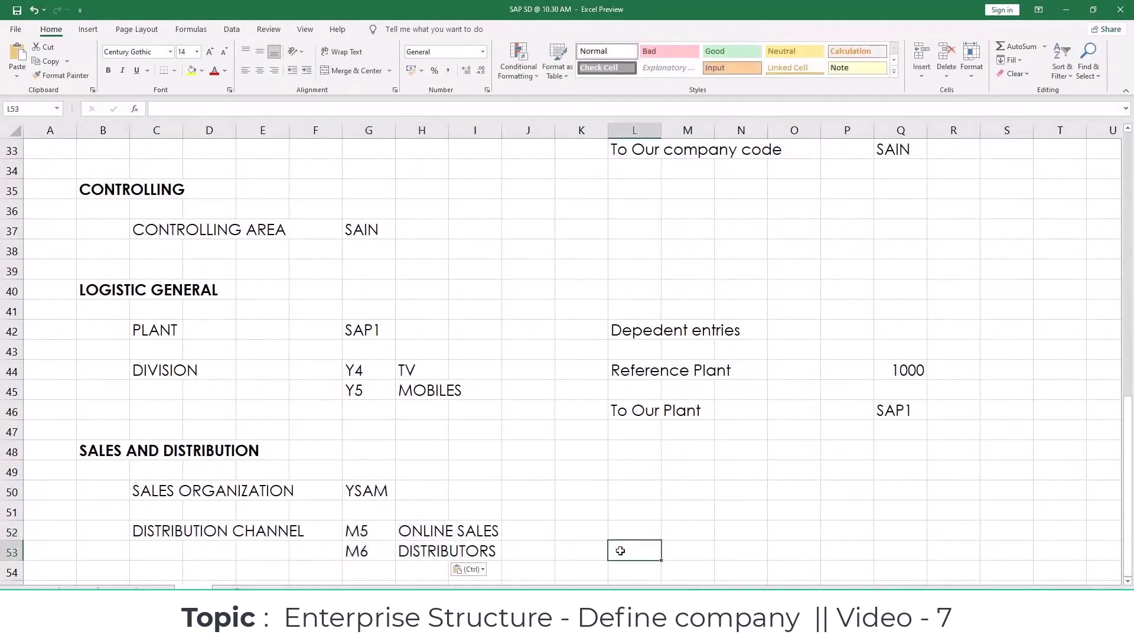
Add the heading SALES OFFICE in C55, below the distribution channels.
{"action": "scroll", "coordinate": [602, 545], "scroll_direction": "down", "scroll_amount": 2}
{"action": "scroll", "coordinate": [603, 545], "scroll_direction": "down", "scroll_amount": 2}
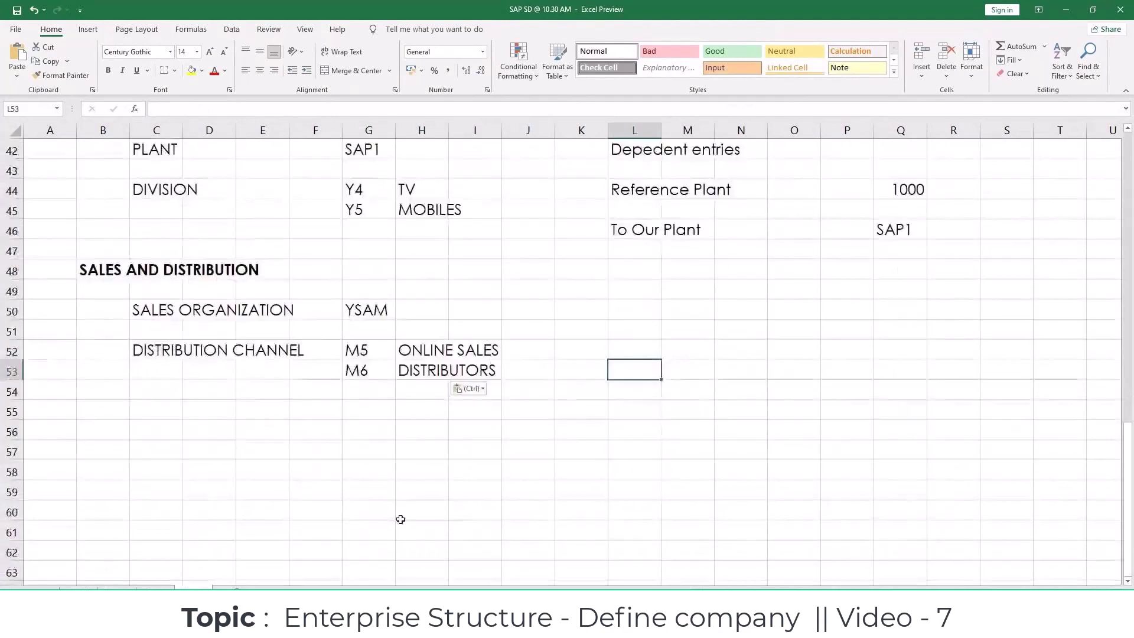
{"action": "left_click", "coordinate": [175, 413]}
{"action": "type", "text": "S"}
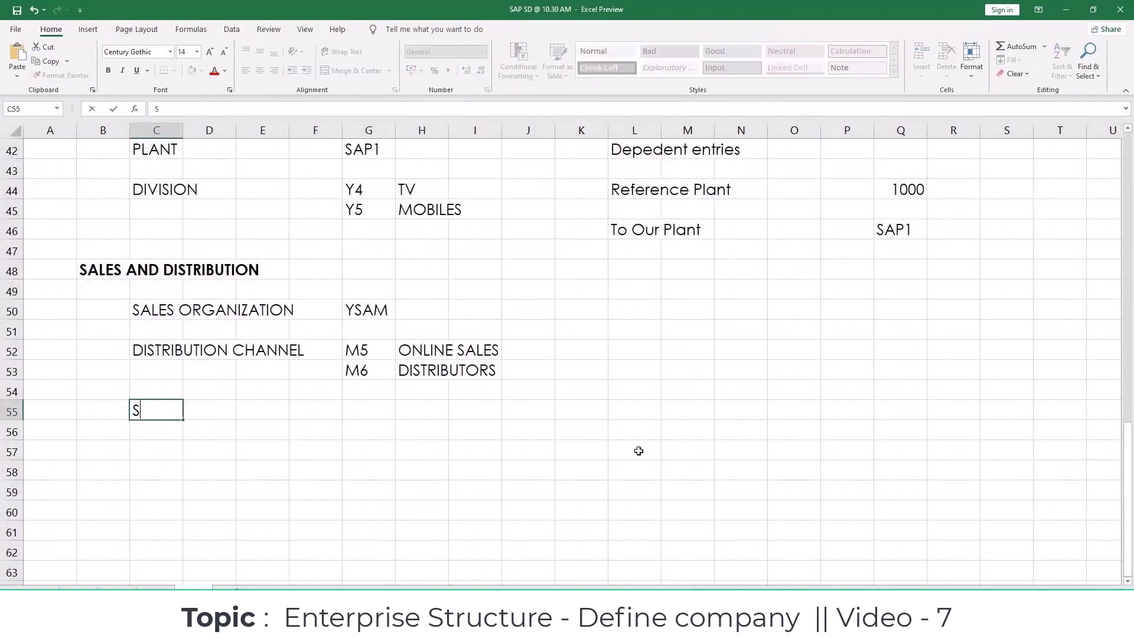
{"action": "type", "text": "ALES OFFICE"}
{"action": "key", "text": "Return"}
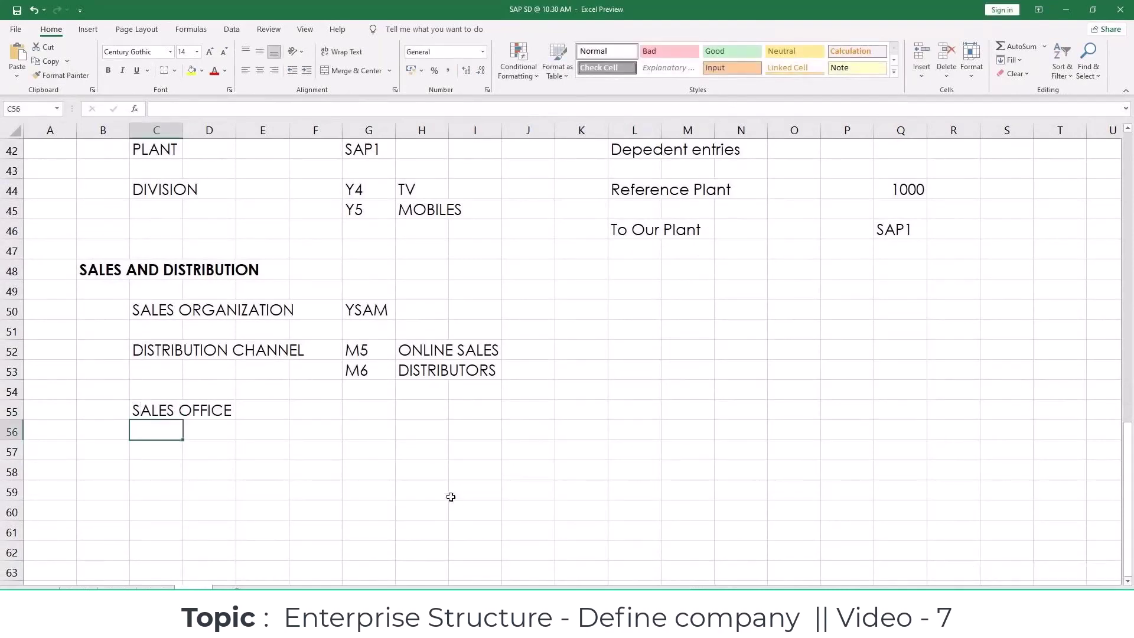
Examine the SALES OFFICE definition in the workbook's organizational unit notes, selecting its two description lines.
{"action": "left_click", "coordinate": [156, 592]}
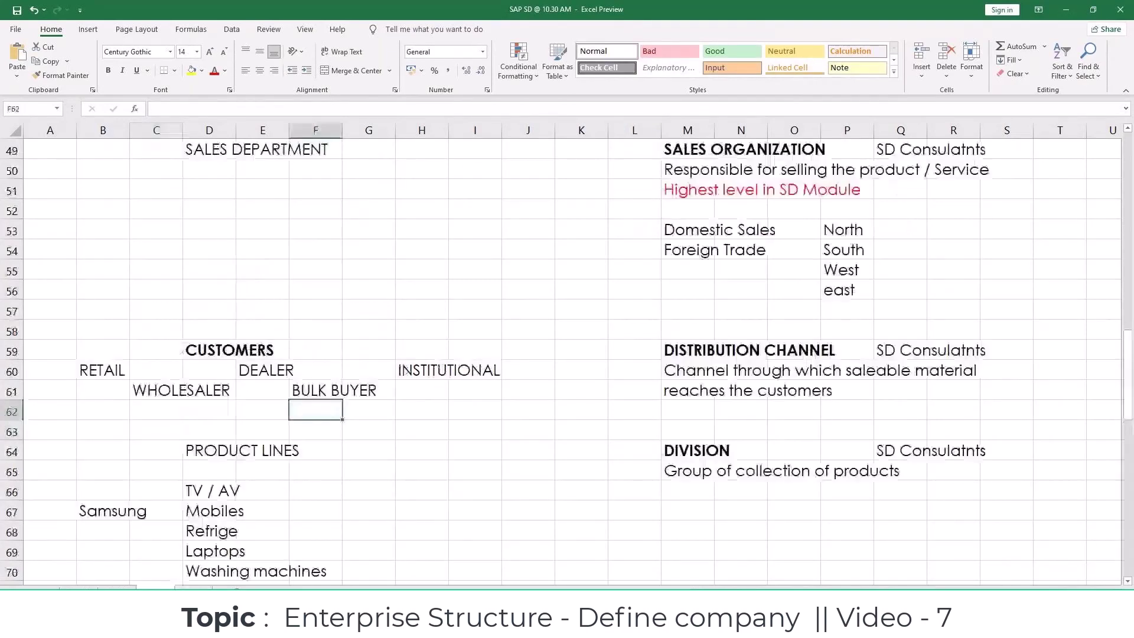
{"action": "scroll", "coordinate": [592, 487], "scroll_direction": "down", "scroll_amount": 3}
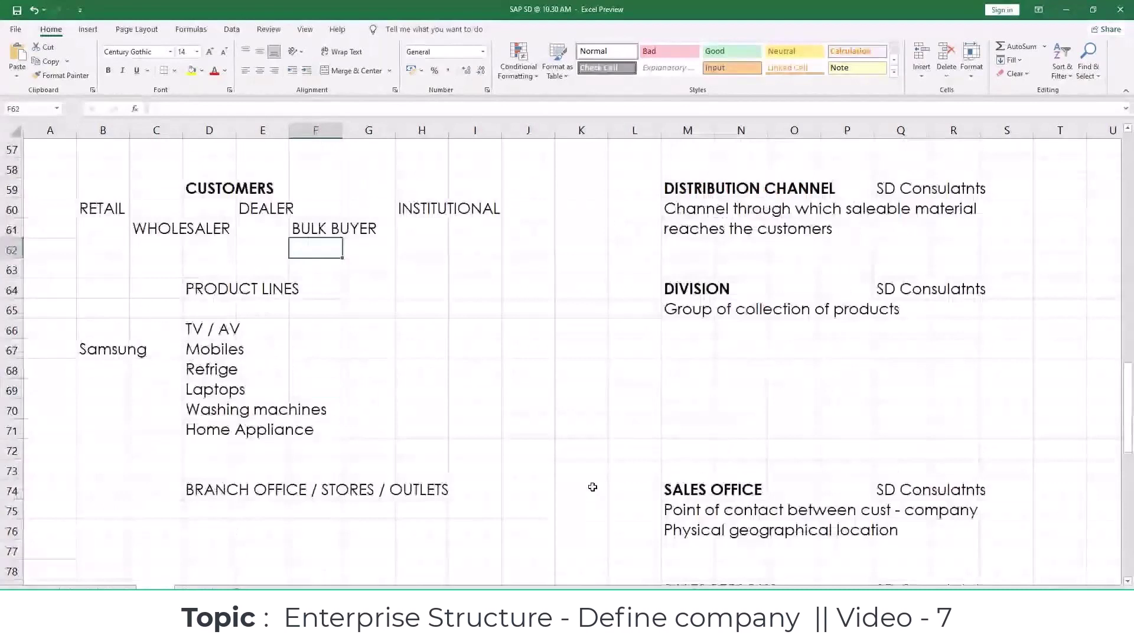
{"action": "scroll", "coordinate": [592, 486], "scroll_direction": "down", "scroll_amount": 5}
{"action": "left_click_drag", "start_coordinate": [664, 192], "coordinate": [997, 207]}
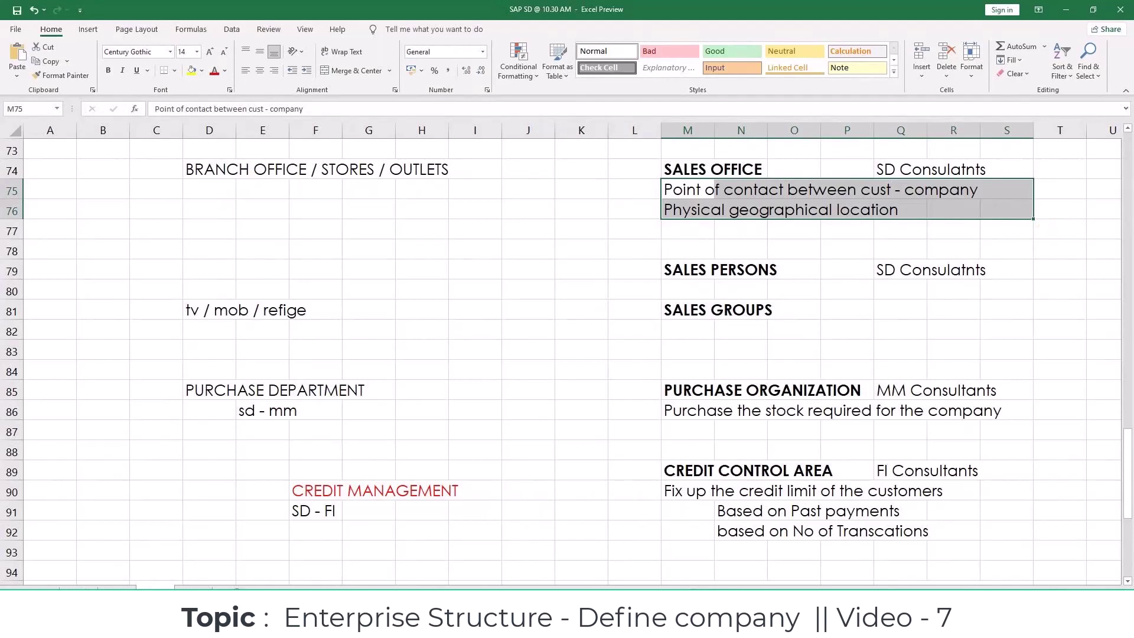
Switch back to SAP, leave the distribution channel entries and open the Maintain sales office activity under Sales and Distribution.
{"action": "key", "text": "alt+Tab"}
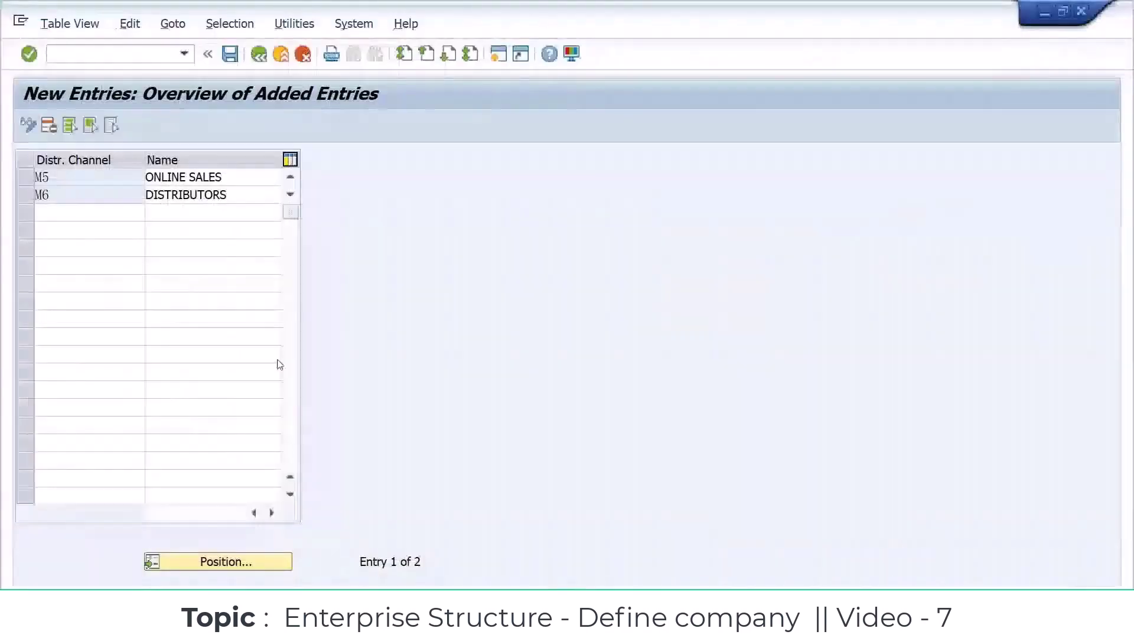
{"action": "left_click", "coordinate": [230, 54]}
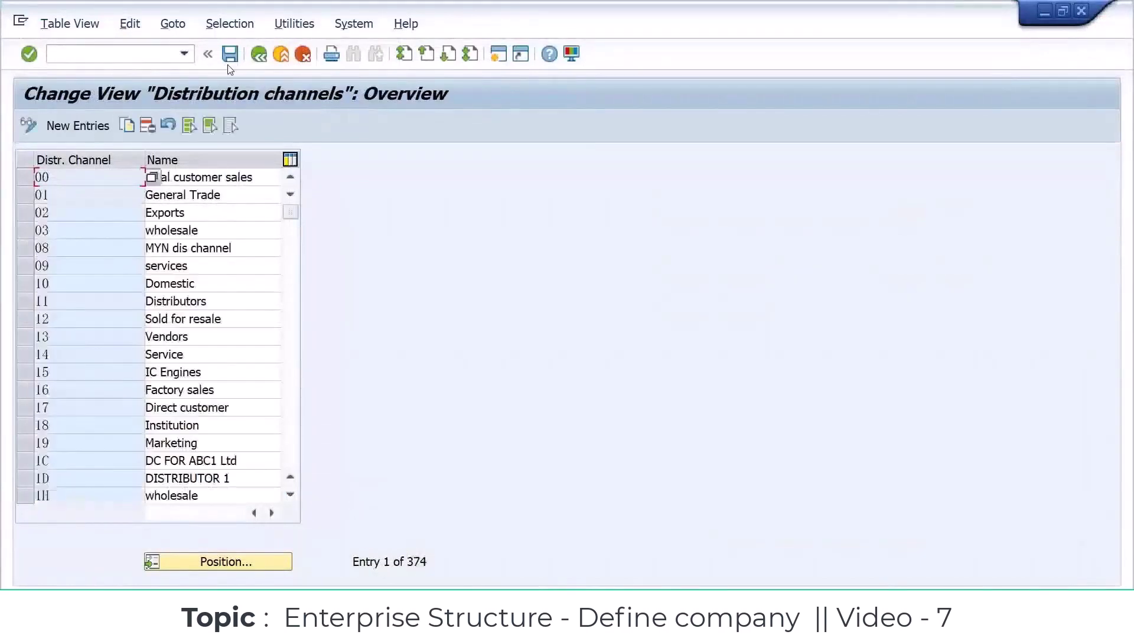
{"action": "key", "text": "F3"}
{"action": "key", "text": "Escape"}
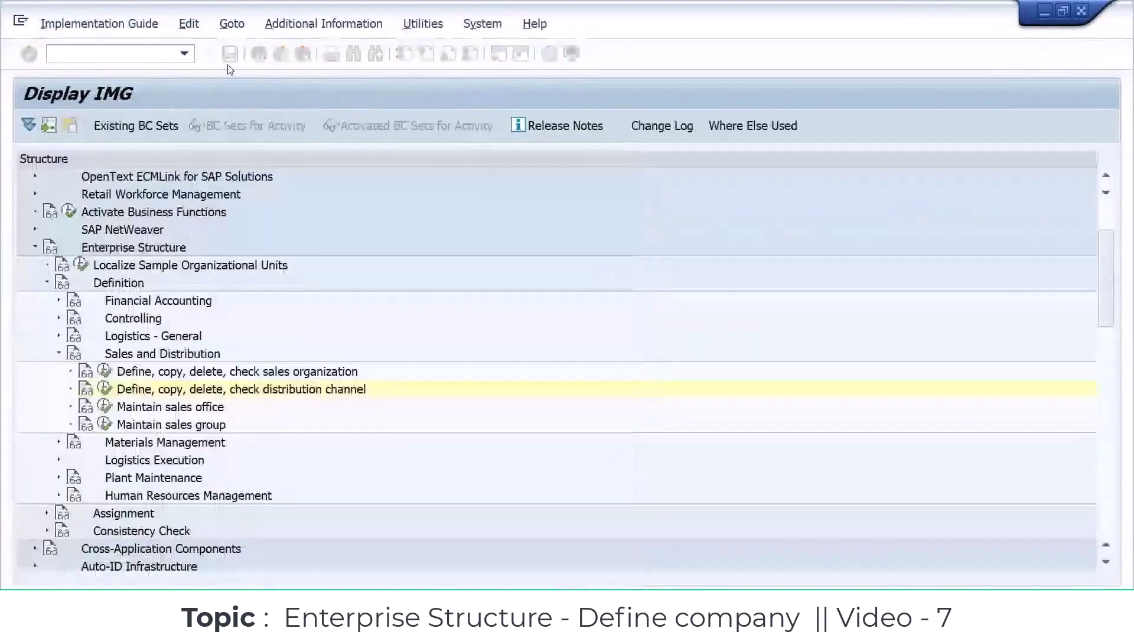
{"action": "left_click", "coordinate": [208, 408]}
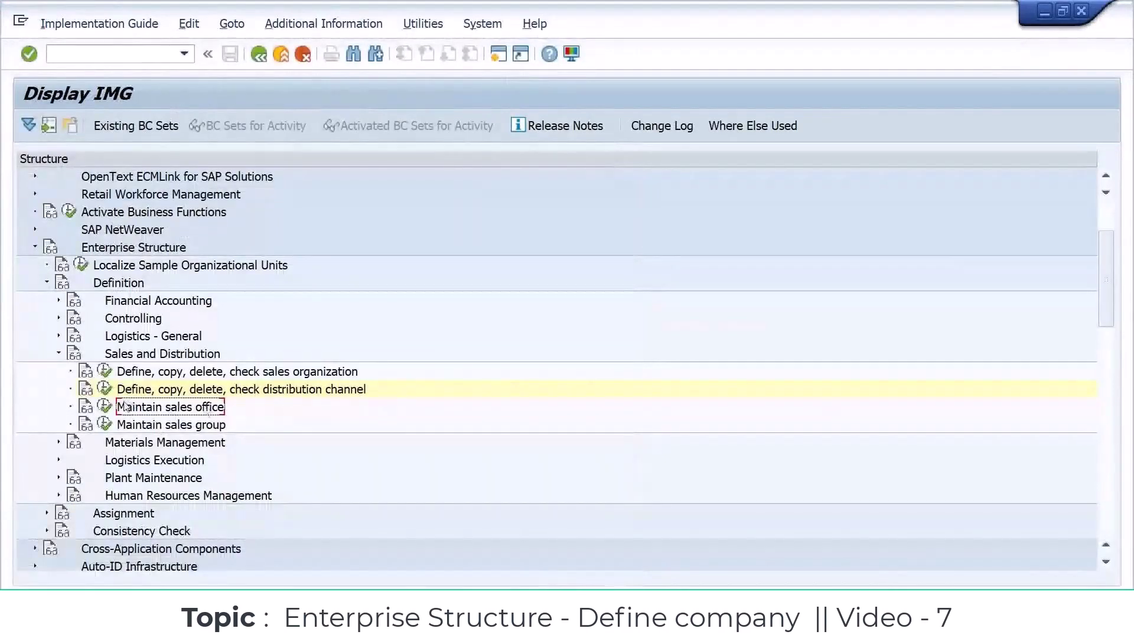
{"action": "left_click", "coordinate": [105, 406]}
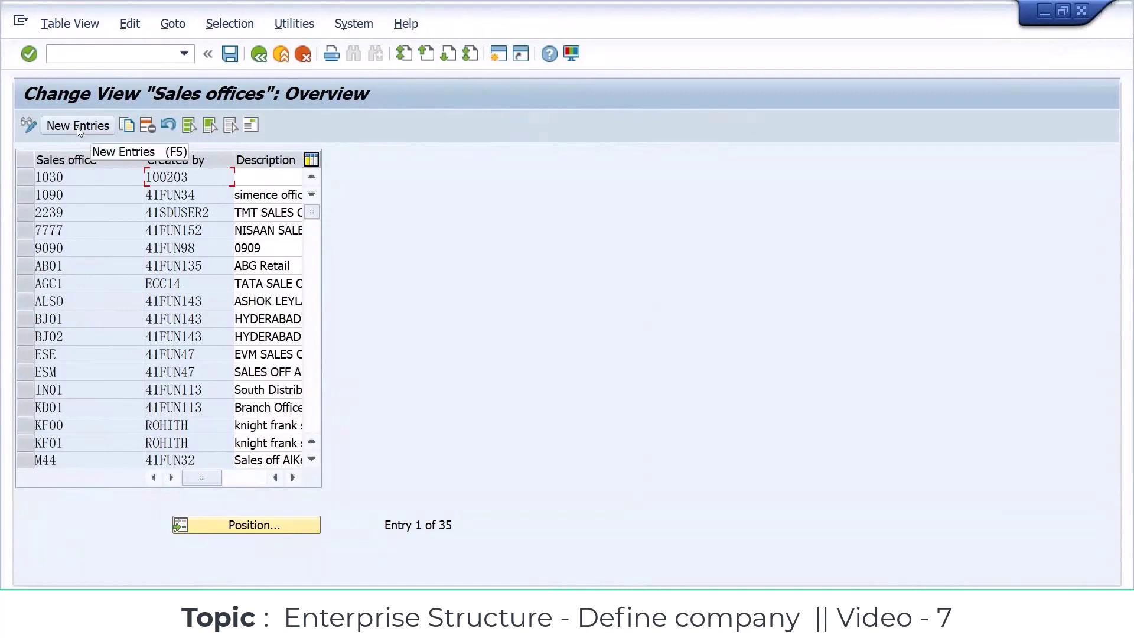
Create a new sales office entry SM01 with the description HYDERABAD - BEGUMPET.
{"action": "left_click", "coordinate": [74, 194]}
{"action": "left_click", "coordinate": [77, 213]}
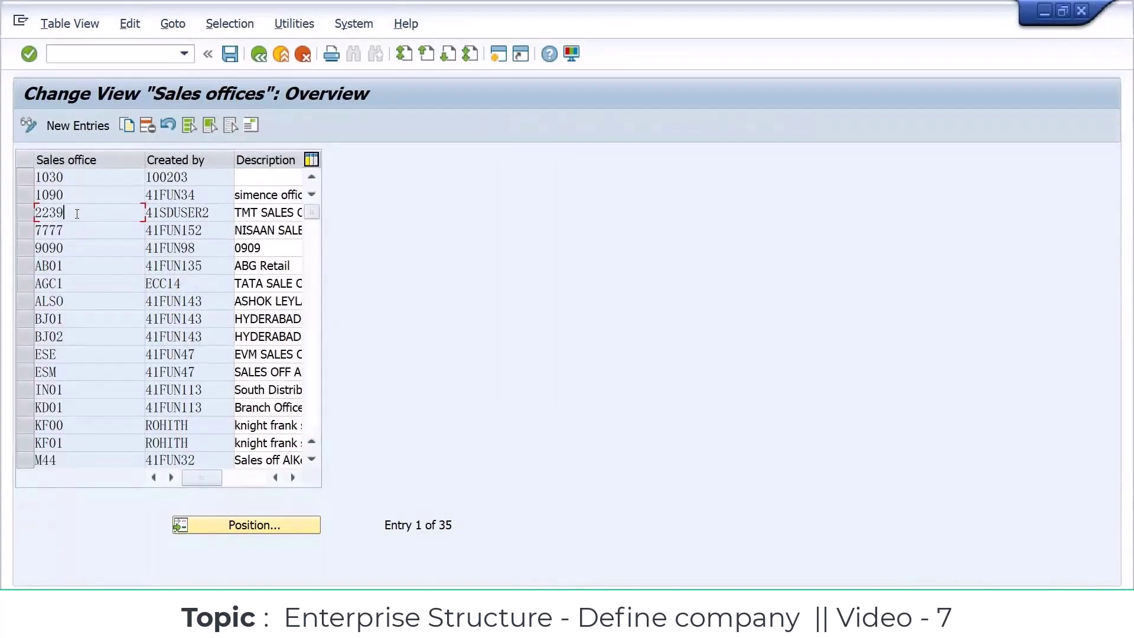
{"action": "left_click", "coordinate": [27, 125]}
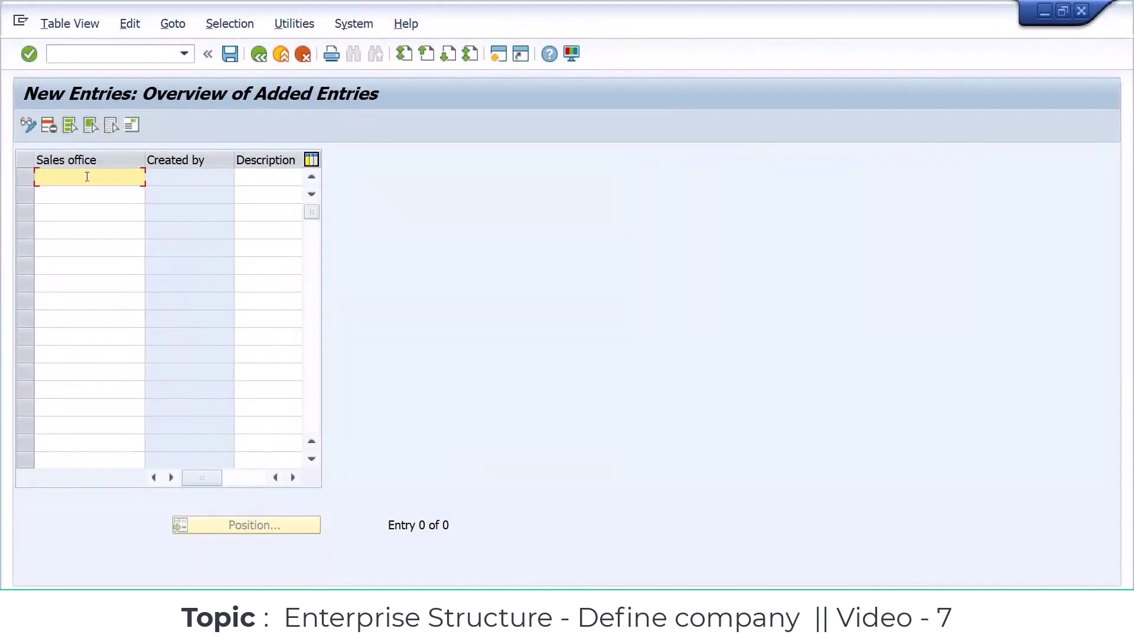
{"action": "type", "text": "SM01"}
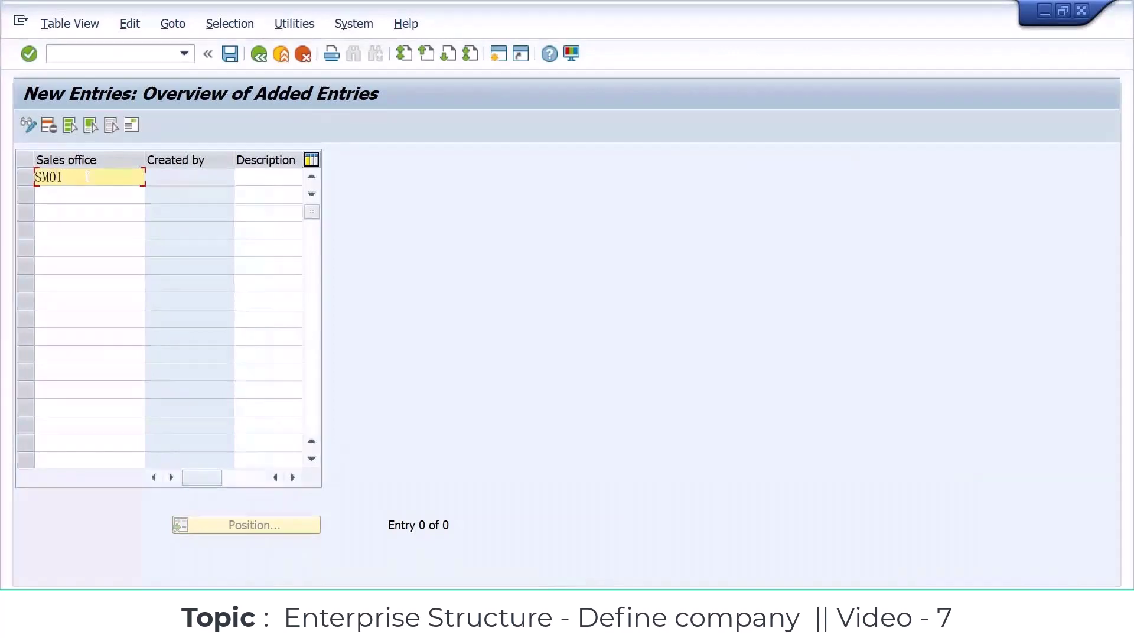
{"action": "key", "text": "Tab"}
{"action": "type", "text": "HYDE"}
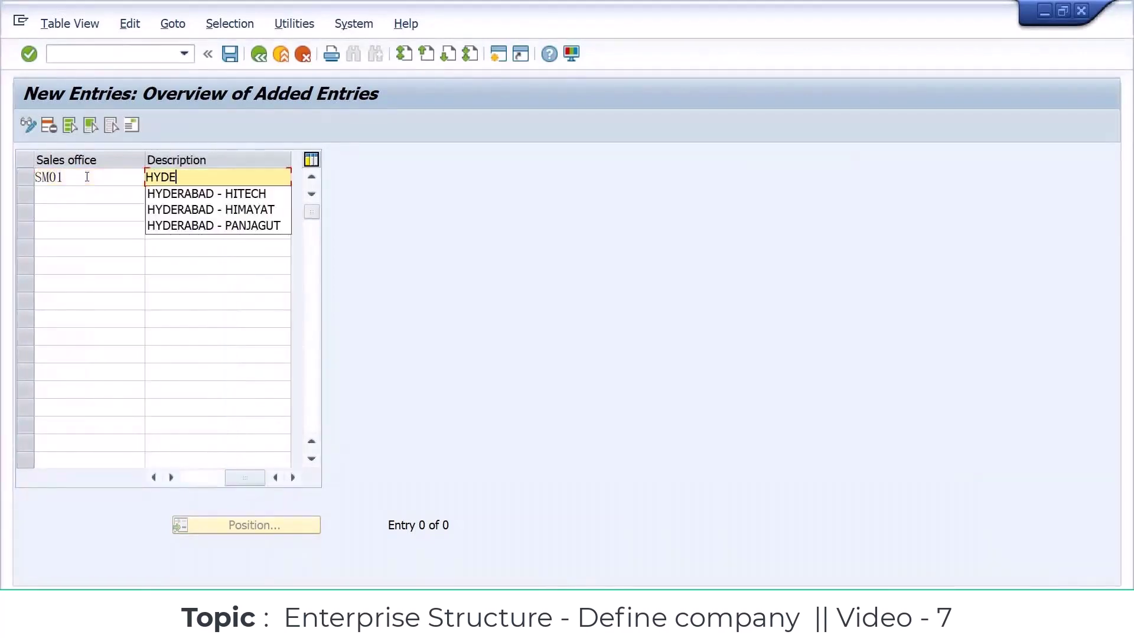
{"action": "type", "text": "RABAD - BEGUMPET"}
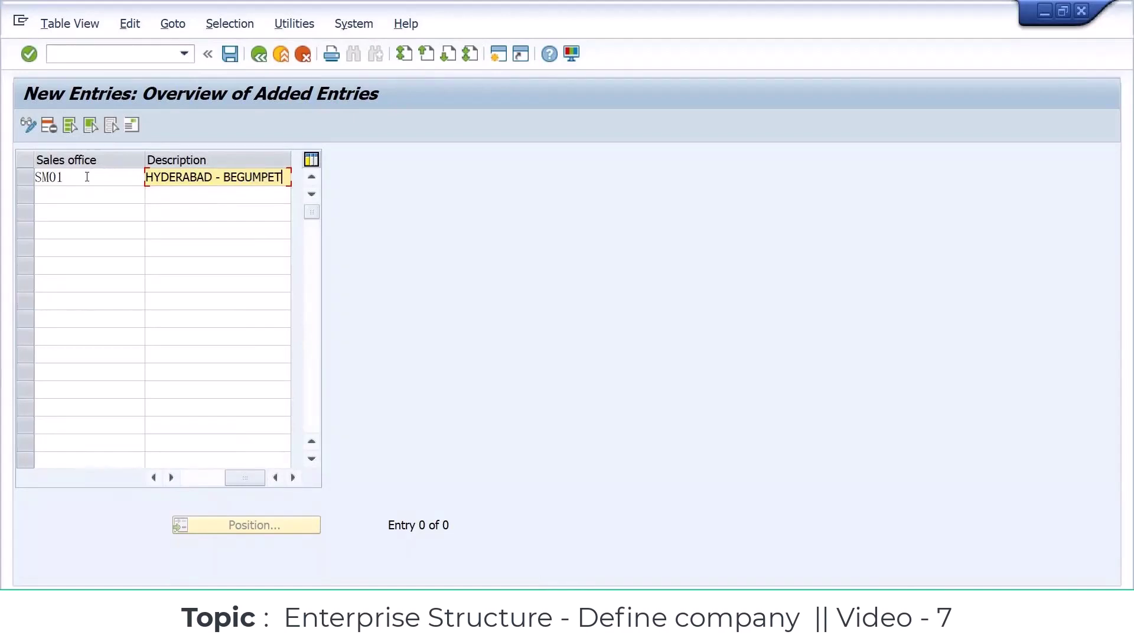
{"action": "key", "text": "Return"}
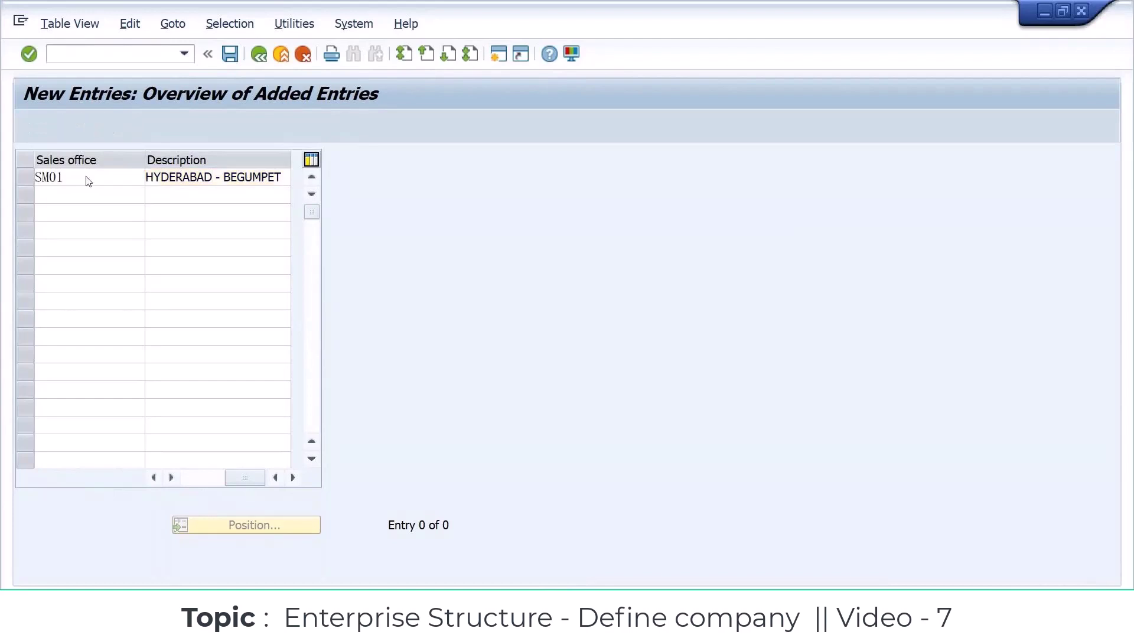
In the address of SM01, set the title to Company, the name to samusng sales and the first search term to SM01.
{"action": "key", "text": "Down"}
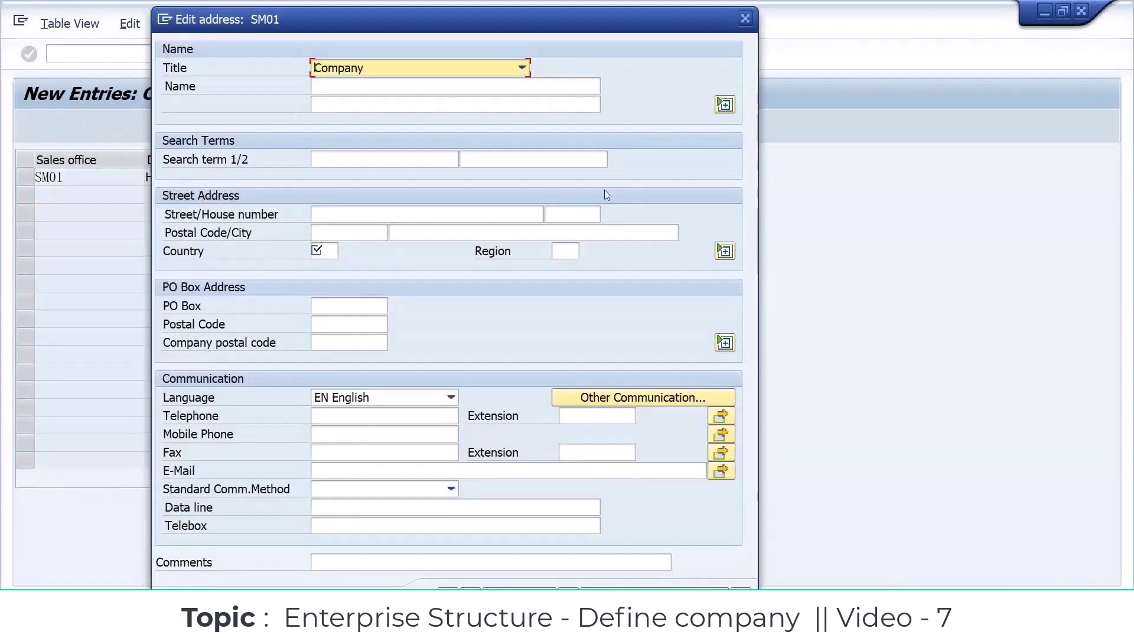
{"action": "key", "text": "Tab"}
{"action": "type", "text": "SALES"}
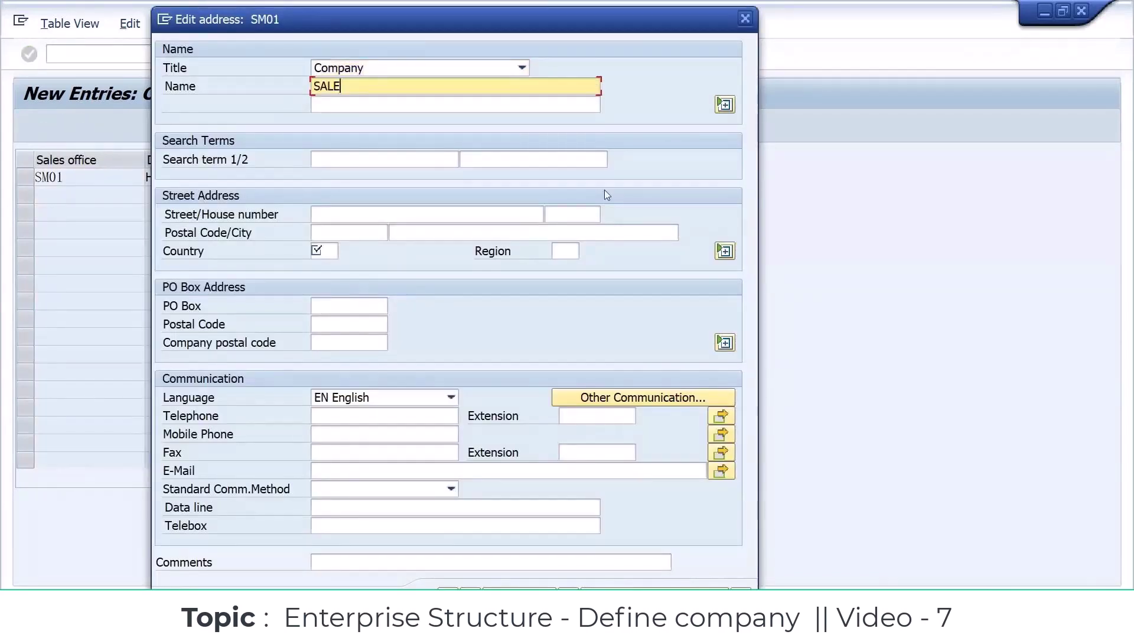
{"action": "key", "text": "BackSpace"}
{"action": "key", "text": "BackSpace"}
{"action": "key", "text": "BackSpace"}
{"action": "key", "text": "BackSpace"}
{"action": "key", "text": "BackSpace"}
{"action": "key", "text": "BackSpace"}
{"action": "type", "text": "S"}
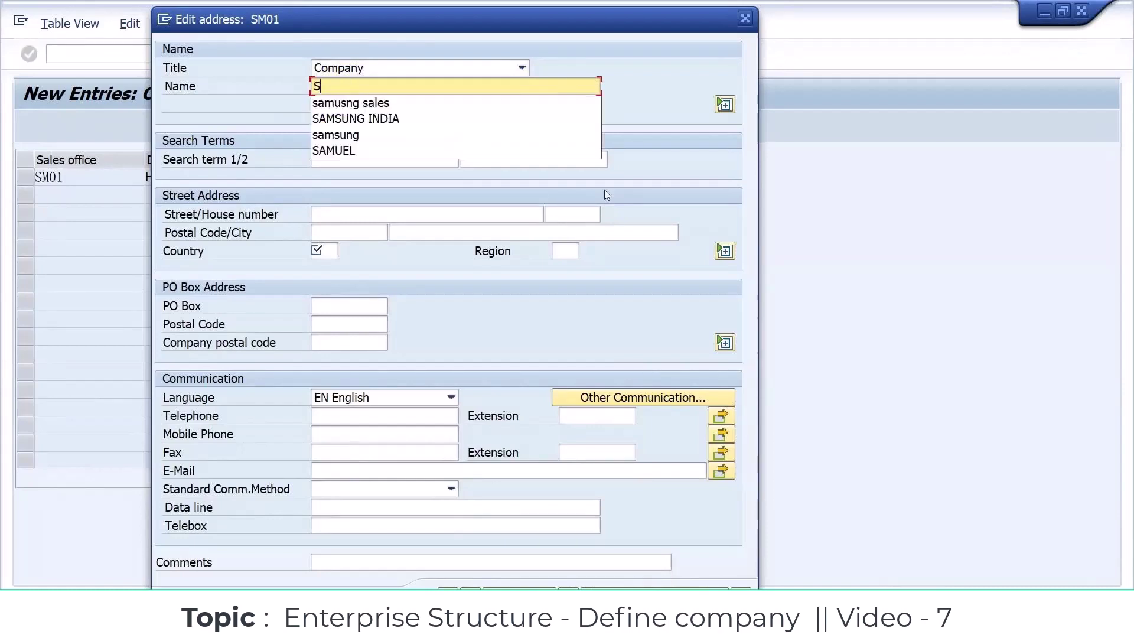
{"action": "key", "text": "Down"}
{"action": "key", "text": "Return"}
{"action": "key", "text": "Tab"}
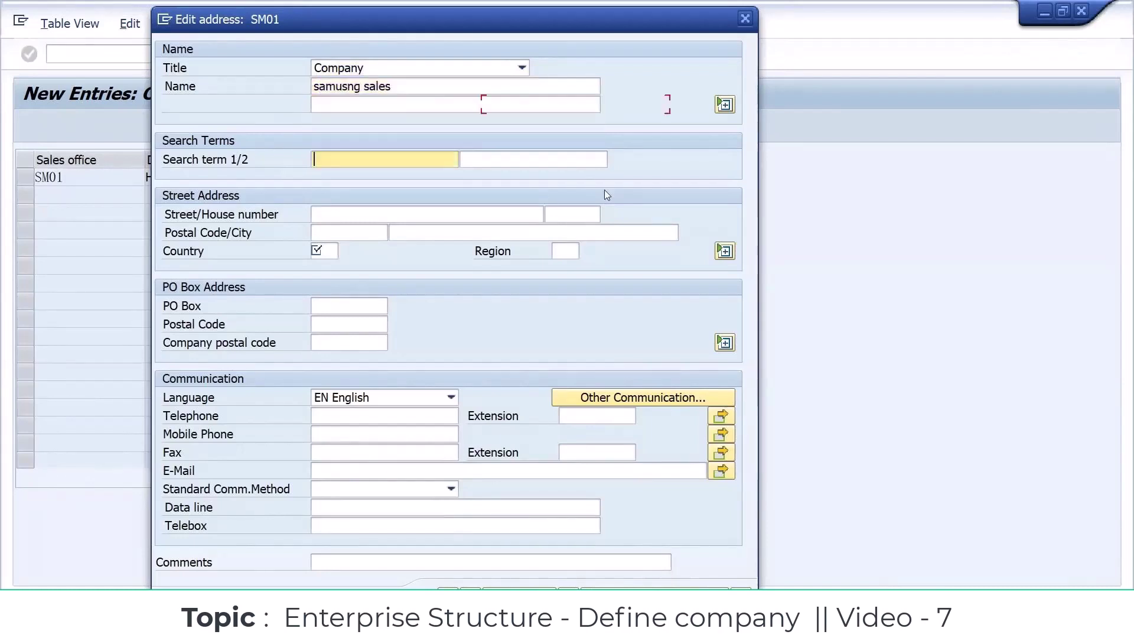
{"action": "type", "text": "SM01"}
{"action": "key", "text": "Tab"}
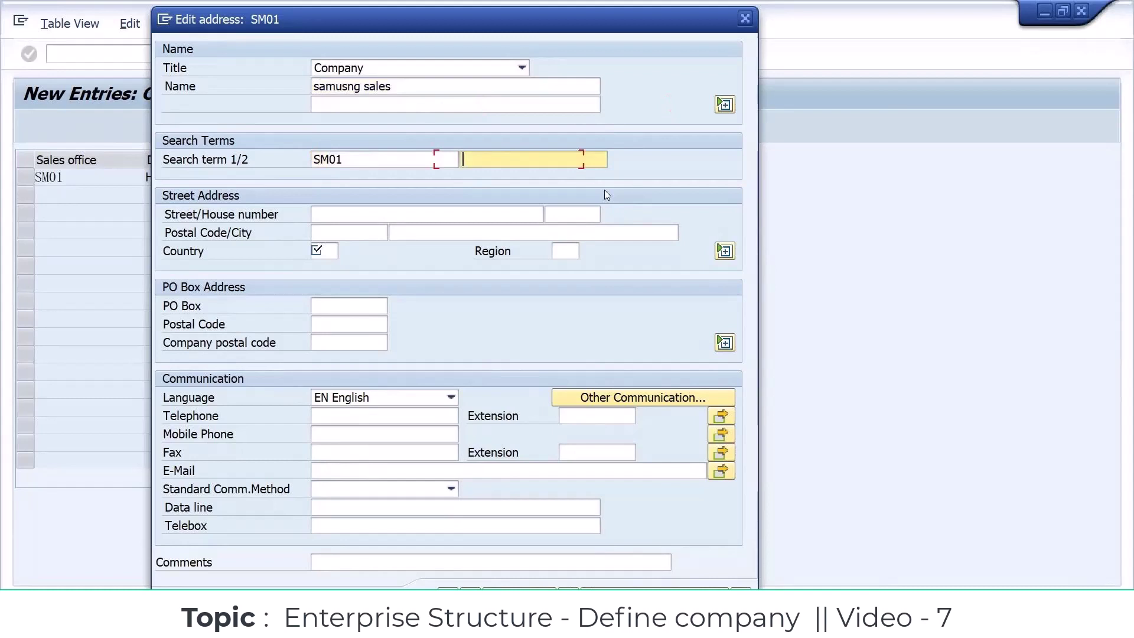
Fill in the street and house number in the address of sales office SM01.
{"action": "key", "text": "Tab"}
{"action": "type", "text": "St"}
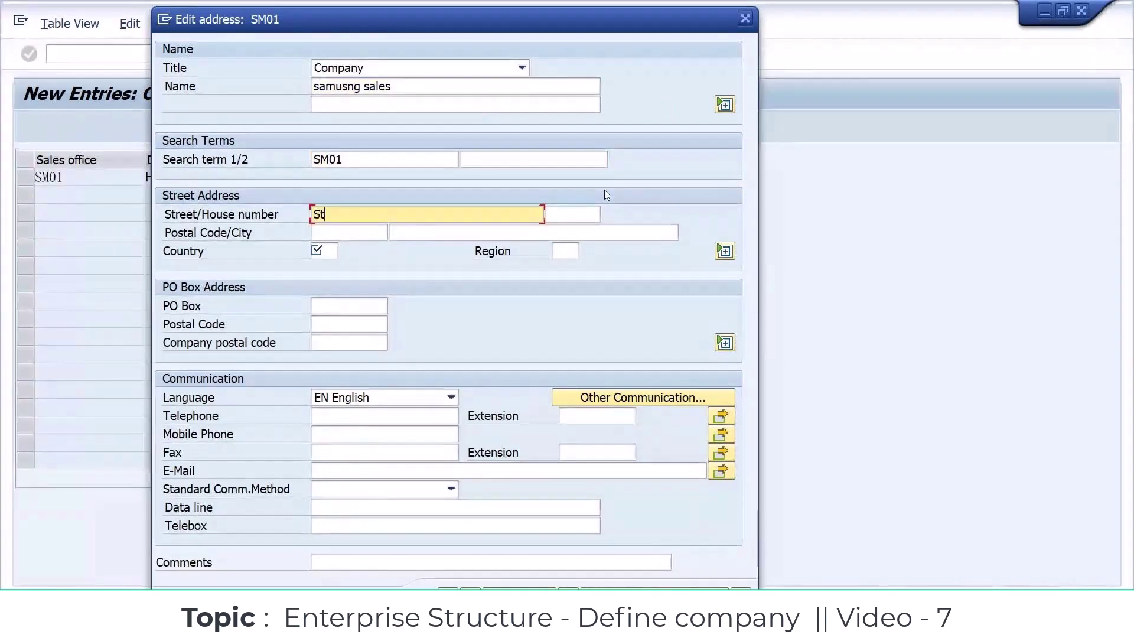
{"action": "type", "text": "reet no "}
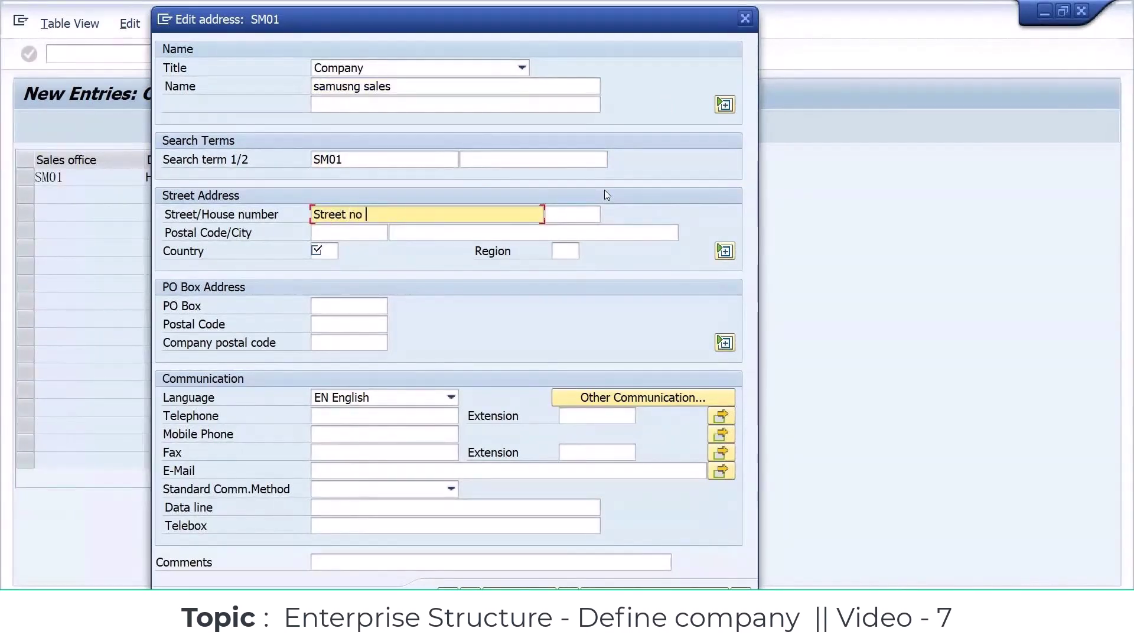
{"action": "type", "text": ":001, Begumpet"}
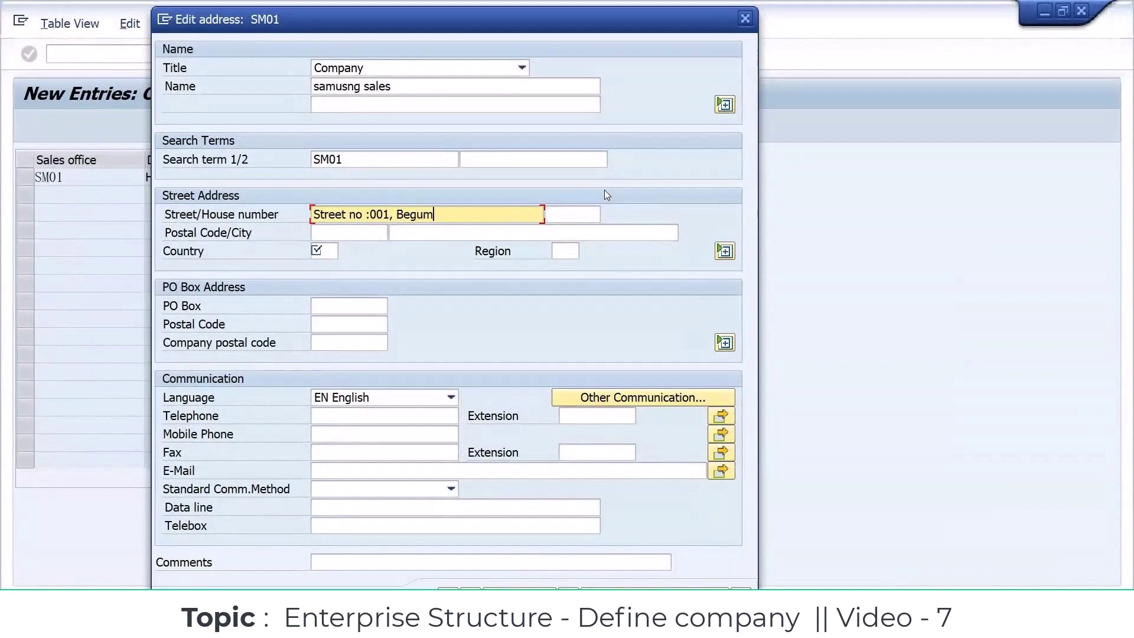
{"action": "key", "text": "Tab"}
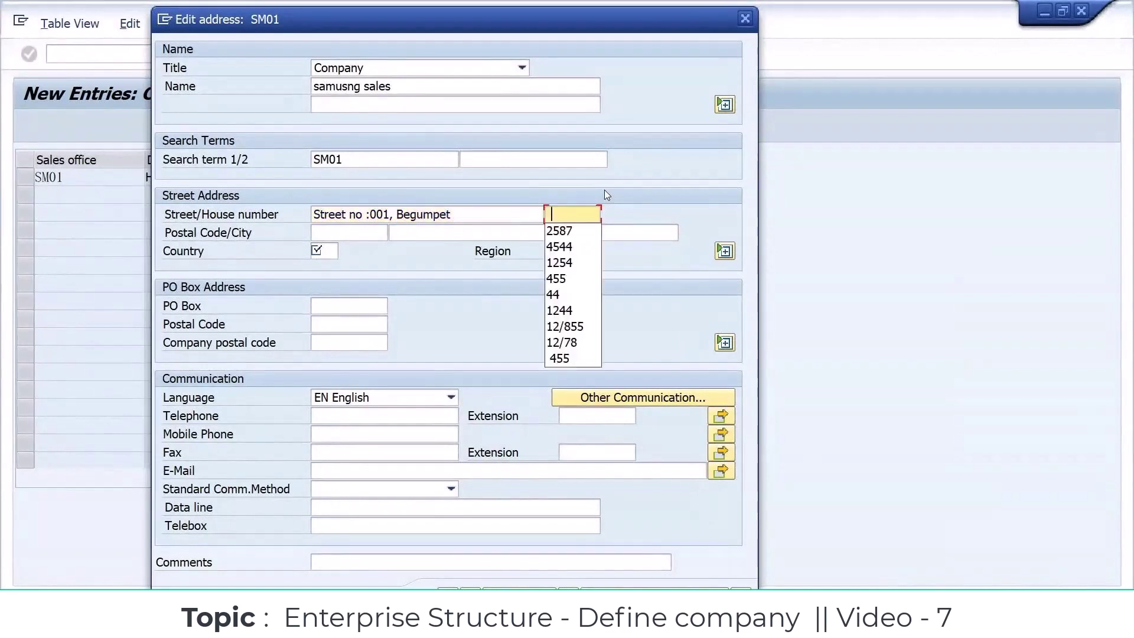
{"action": "key", "text": "Down"}
{"action": "key", "text": "Return"}
{"action": "key", "text": "Tab"}
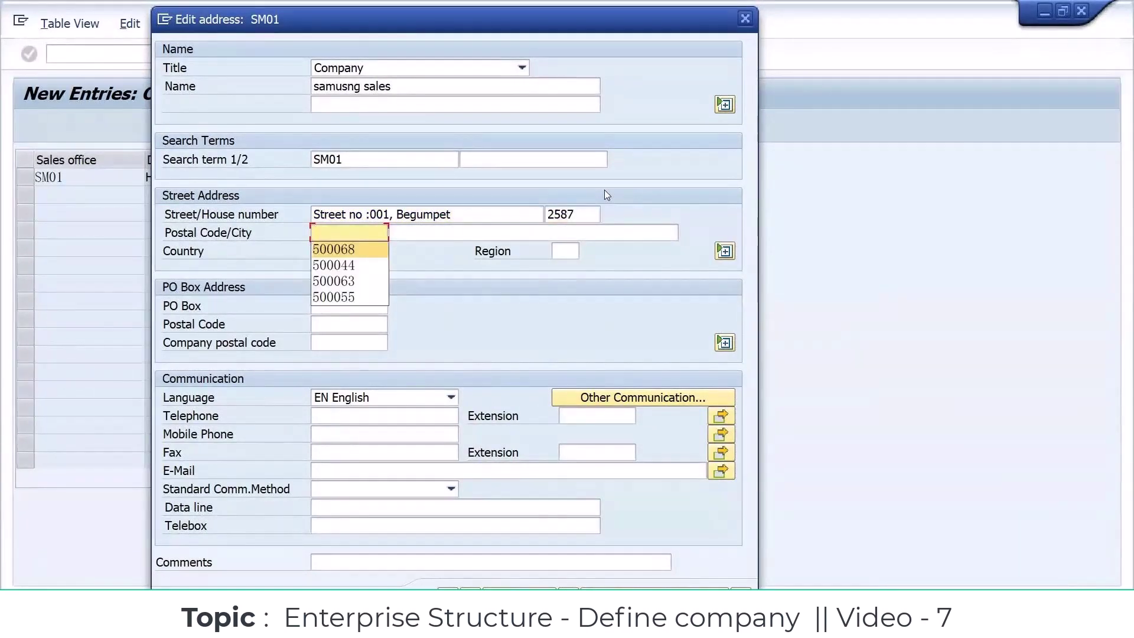
Complete the SM01 address with the postal code, city, country in and region 34, and confirm it.
{"action": "key", "text": "Down"}
{"action": "key", "text": "Return"}
{"action": "key", "text": "Tab"}
{"action": "key", "text": "Down"}
{"action": "key", "text": "Return"}
{"action": "key", "text": "Tab"}
{"action": "key", "text": "Down"}
{"action": "key", "text": "Return"}
{"action": "key", "text": "Tab"}
{"action": "key", "text": "Down"}
{"action": "key", "text": "Return"}
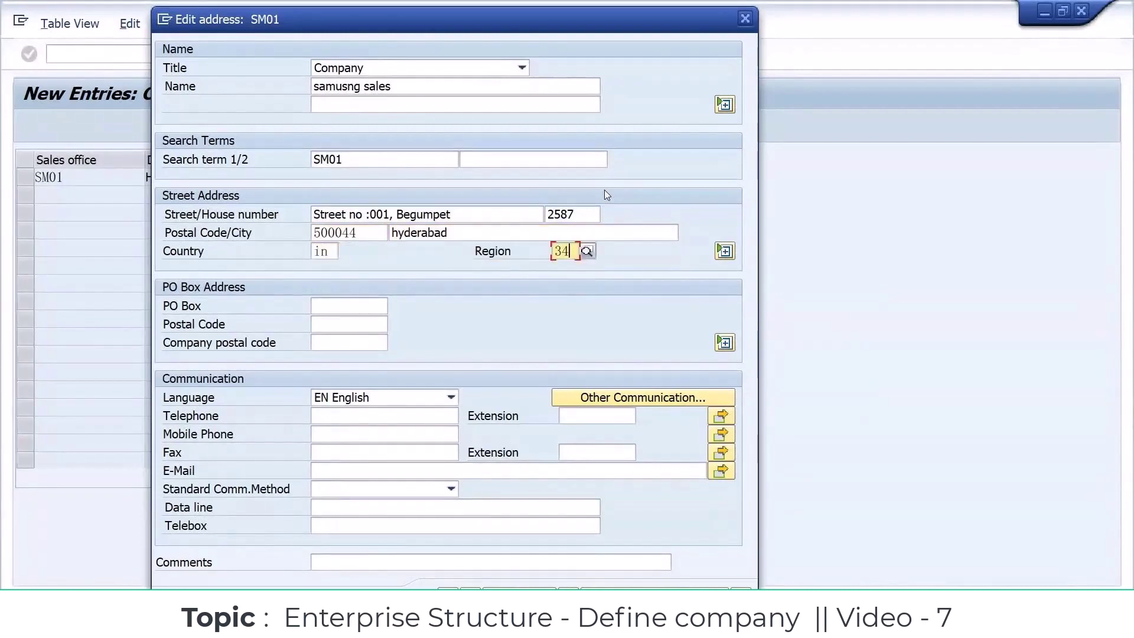
{"action": "left_click", "coordinate": [447, 595]}
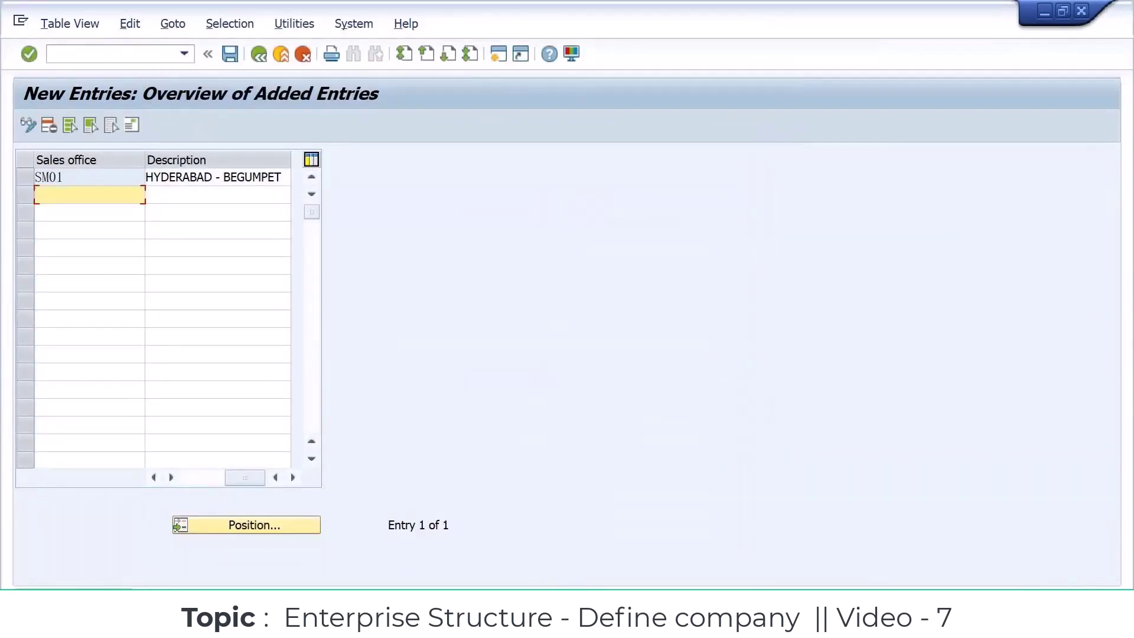
Add a second sales office entry SM02 with the description HYDERABAD - HITECH.
{"action": "type", "text": "SM02"}
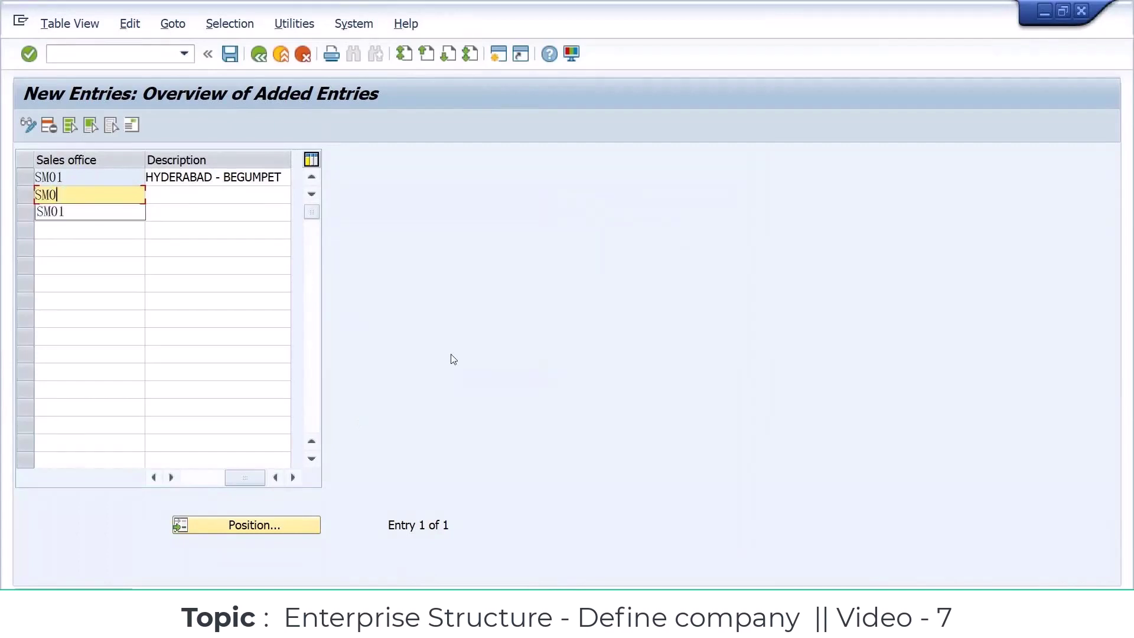
{"action": "key", "text": "Tab"}
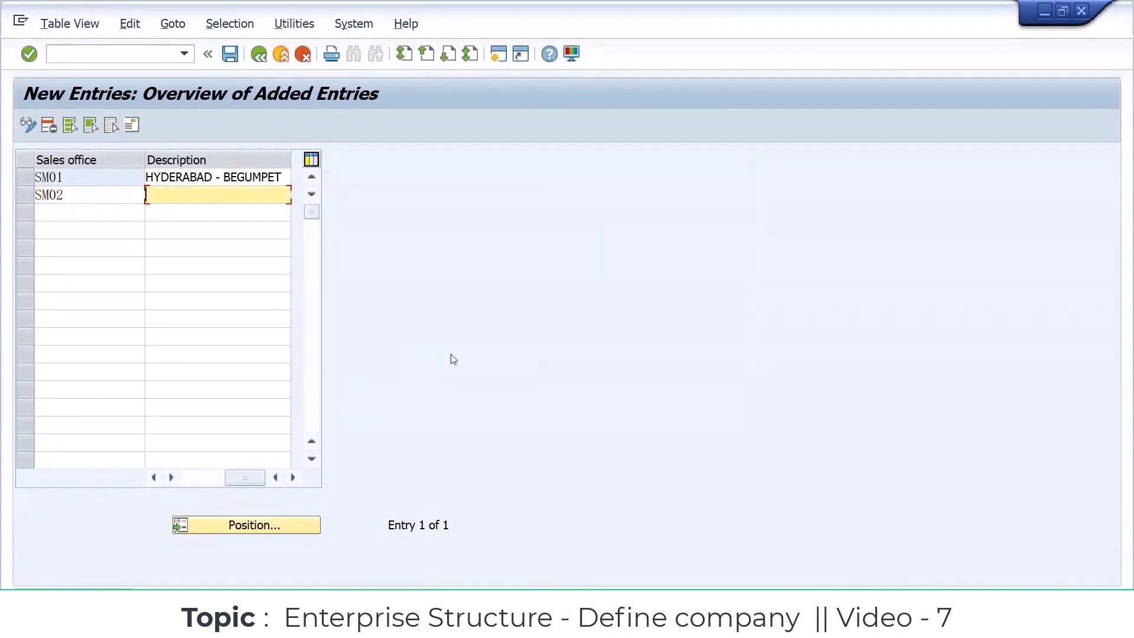
{"action": "type", "text": "hyde"}
{"action": "key", "text": "BackSpace"}
{"action": "key", "text": "BackSpace"}
{"action": "key", "text": "BackSpace"}
{"action": "key", "text": "BackSpace"}
{"action": "type", "text": "HYDERABAD - "}
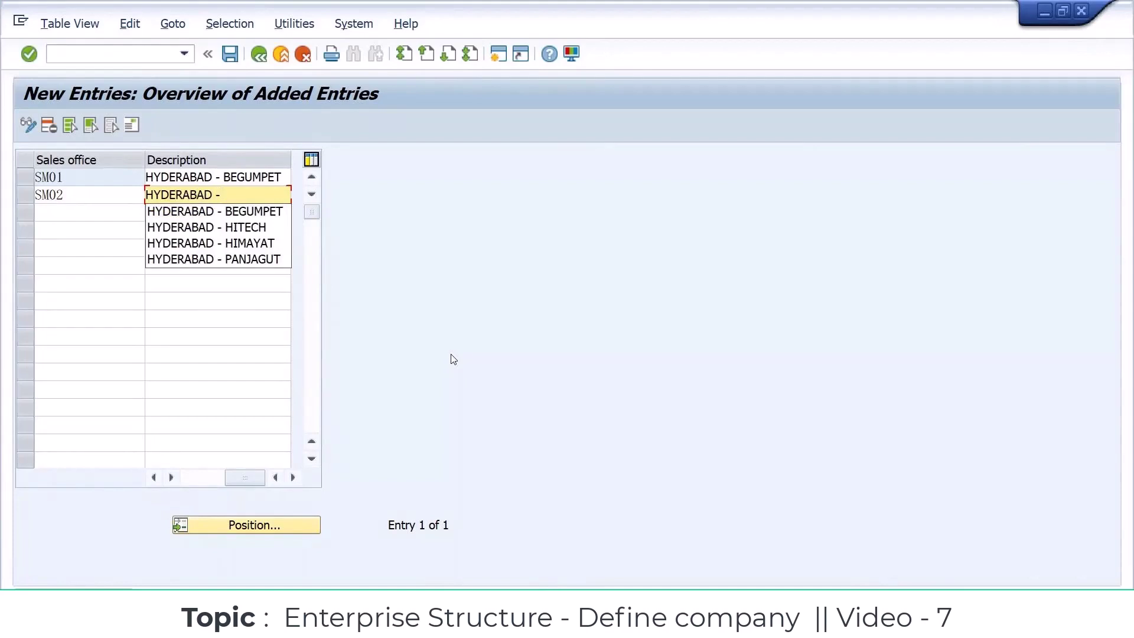
{"action": "type", "text": "HITECH"}
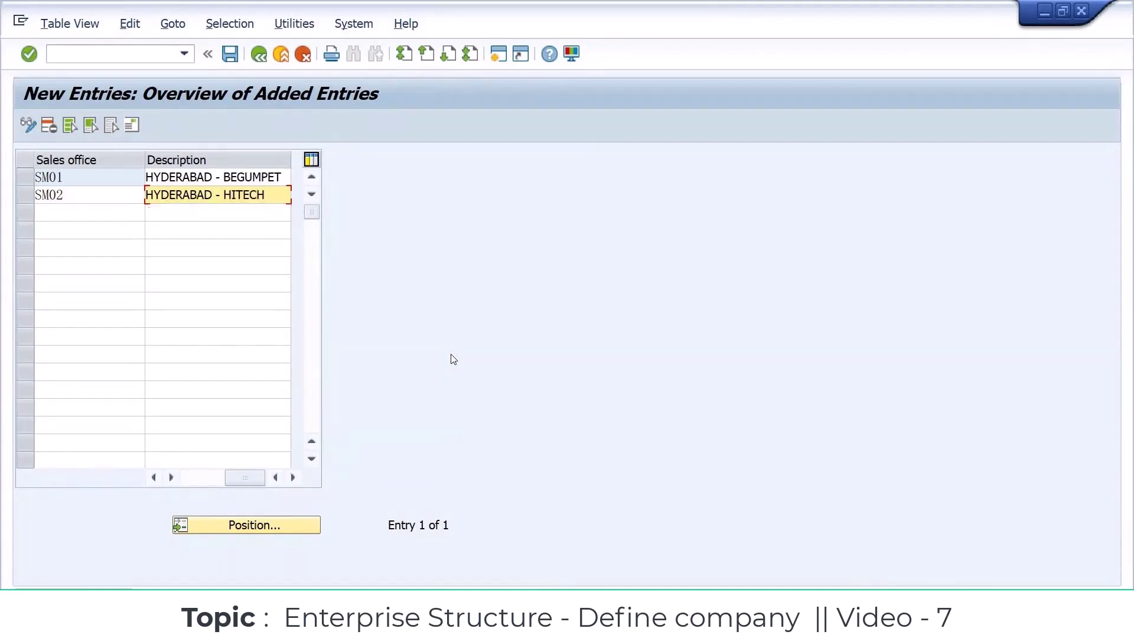
{"action": "key", "text": "Return"}
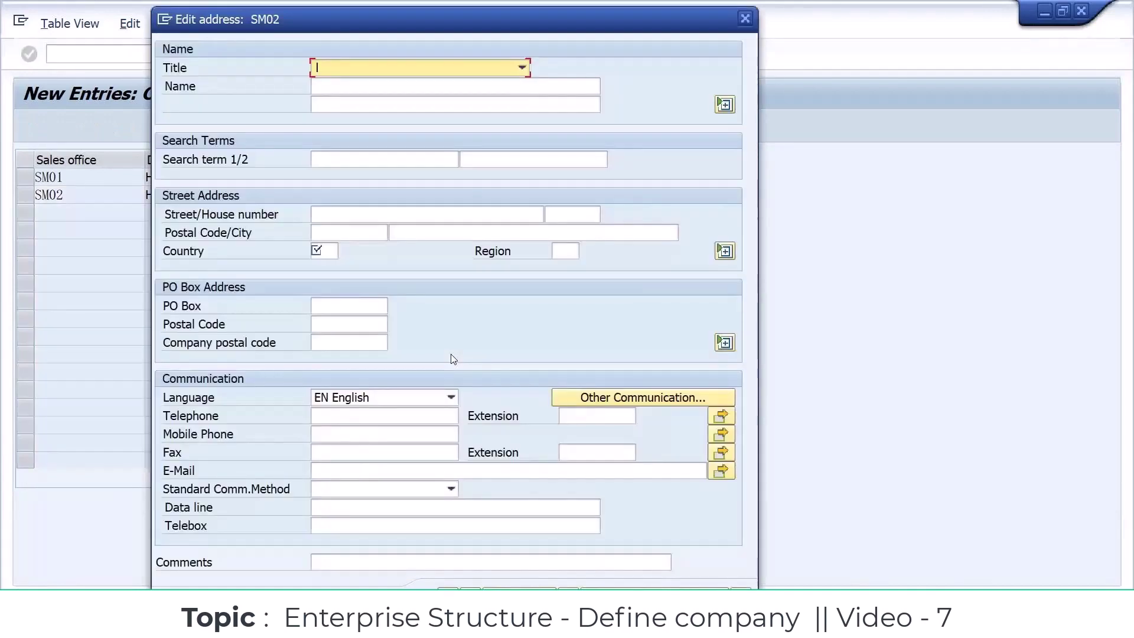
In the address of SM02, set the title to Company, the name to SAMSUNG SALES and the first search term to SM02.
{"action": "type", "text": "Company"}
{"action": "key", "text": "Tab"}
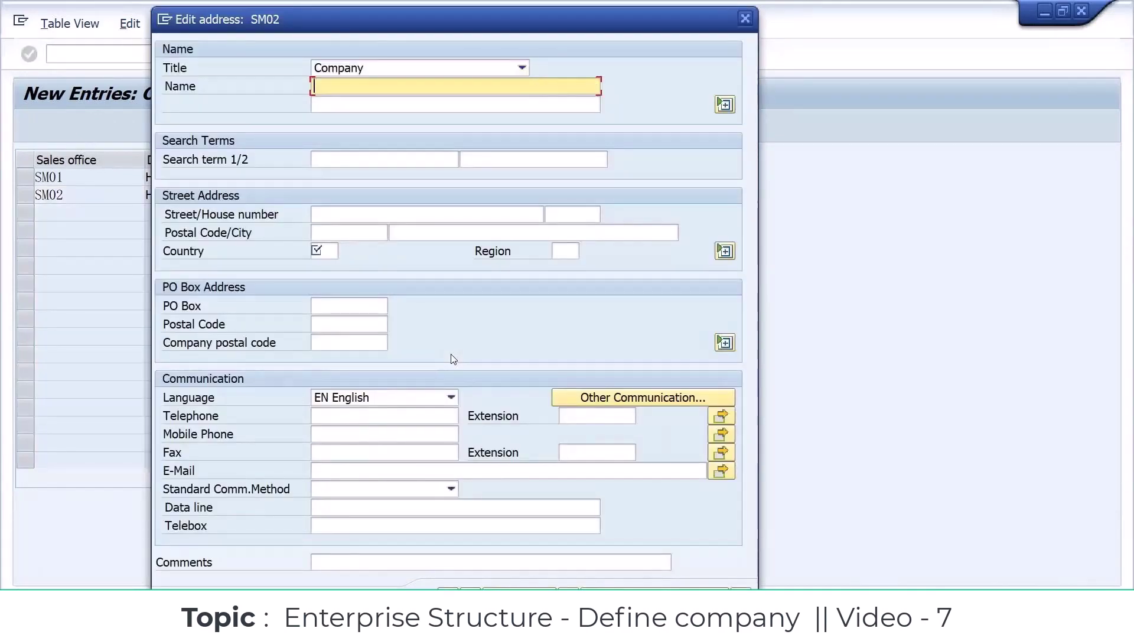
{"action": "type", "text": "SAMS"}
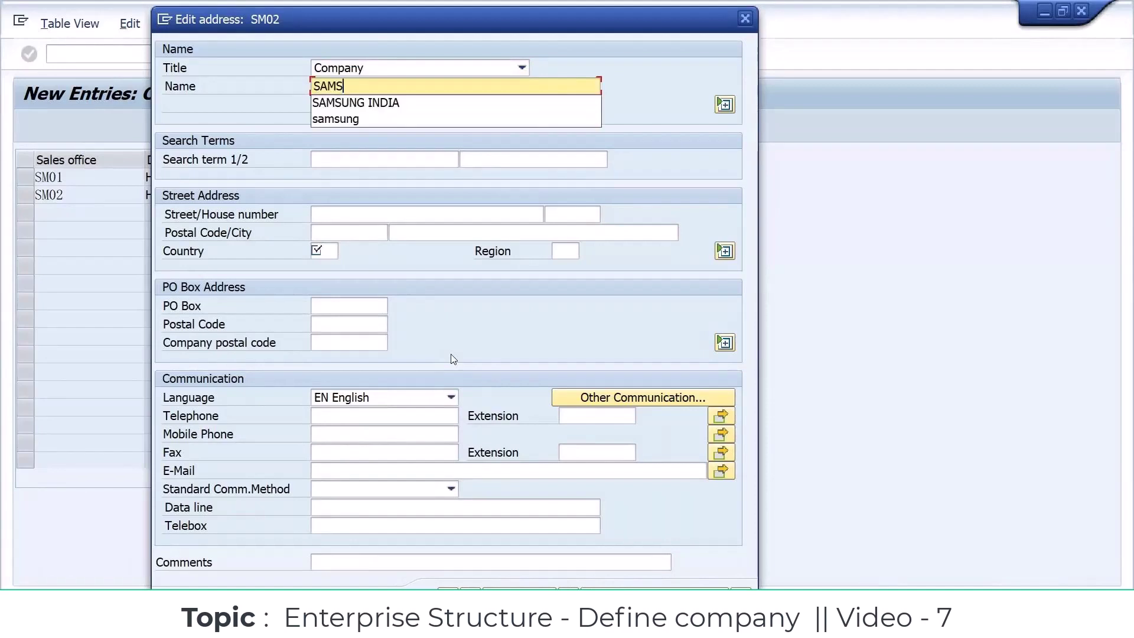
{"action": "type", "text": "UNG SALES"}
{"action": "key", "text": "Tab"}
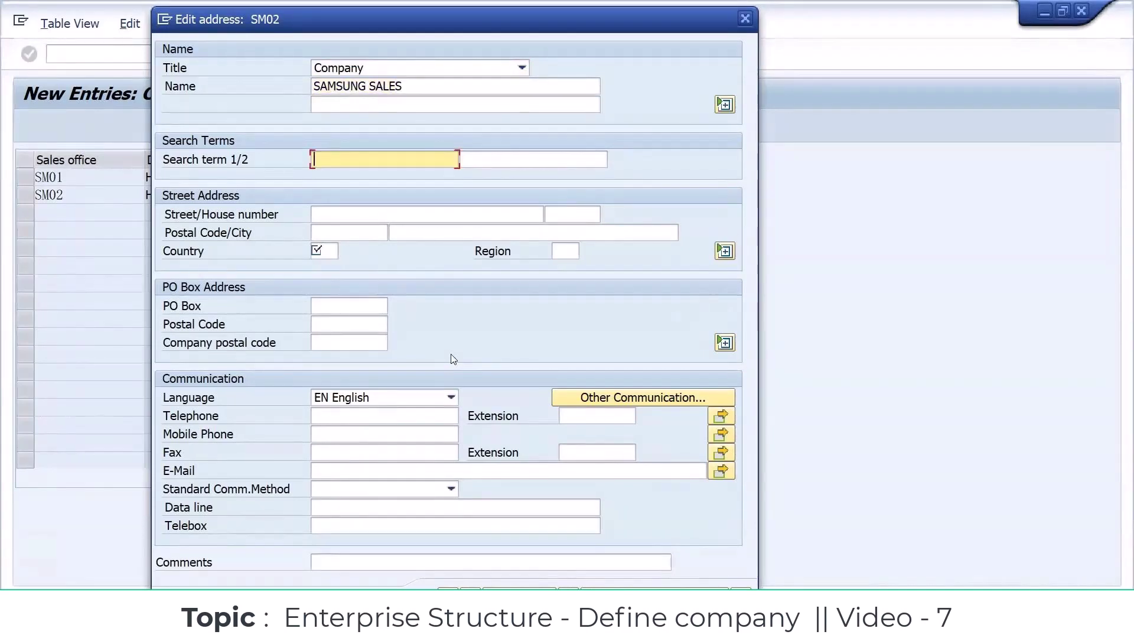
{"action": "type", "text": "SM02"}
{"action": "key", "text": "Tab"}
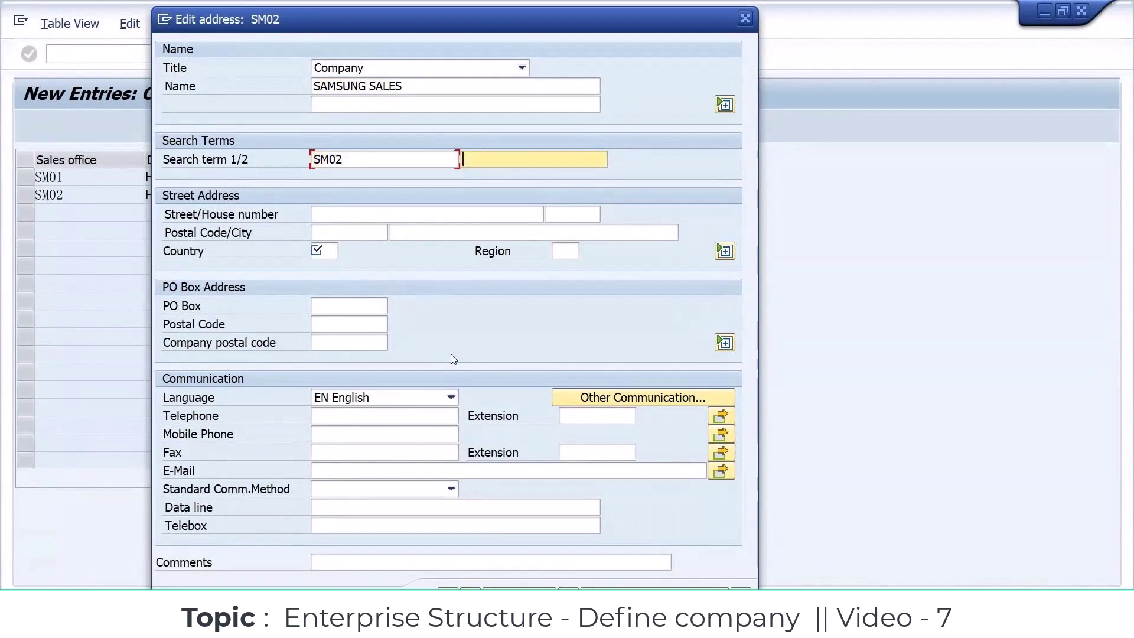
Fill in the street and house number in the address of sales office SM02.
{"action": "key", "text": "Tab"}
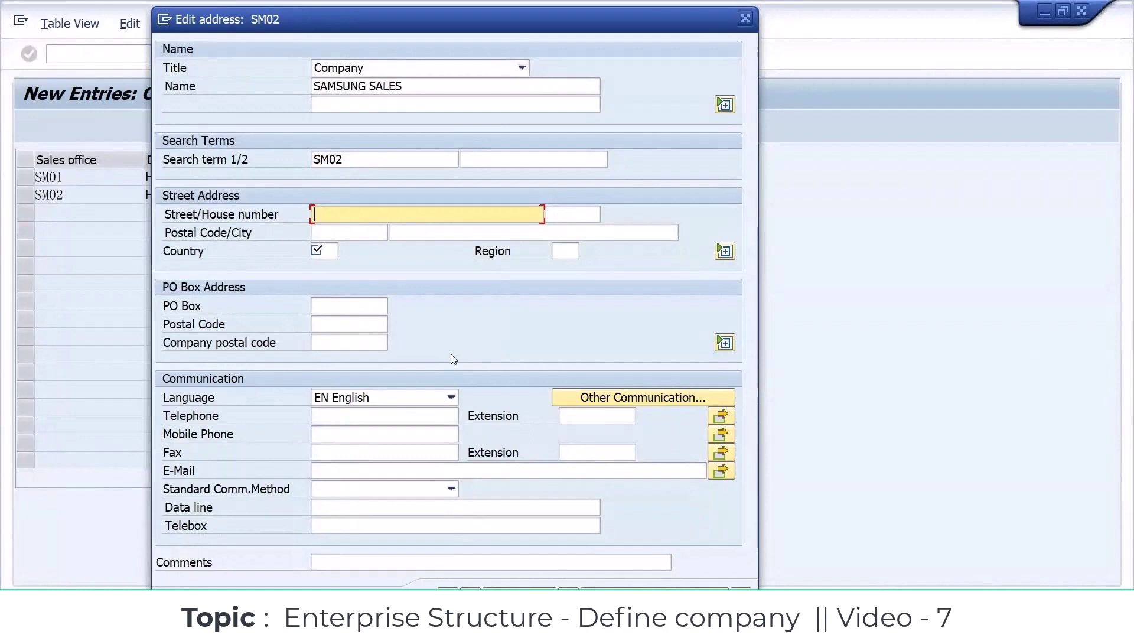
{"action": "type", "text": "HITECH CITY"}
{"action": "key", "text": "Tab"}
{"action": "key", "text": "Down"}
{"action": "key", "text": "Down"}
{"action": "key", "text": "Down"}
{"action": "key", "text": "Down"}
{"action": "key", "text": "Down"}
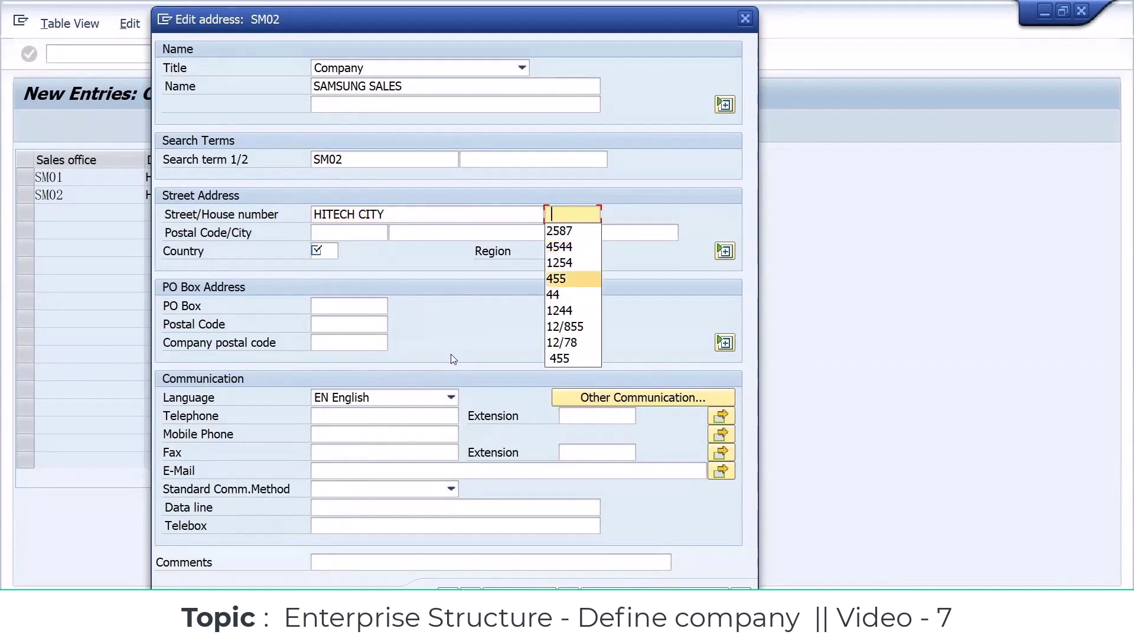
{"action": "key", "text": "Return"}
Complete the SM02 address with the postal code, city, country in and region 34.
{"action": "key", "text": "space"}
{"action": "key", "text": "Down"}
{"action": "key", "text": "Tab"}
{"action": "key", "text": "space"}
{"action": "key", "text": "Down"}
{"action": "key", "text": "Tab"}
{"action": "type", "text": "in"}
{"action": "key", "text": "Tab"}
{"action": "key", "text": "space"}
{"action": "key", "text": "Down"}
{"action": "key", "text": "Return"}
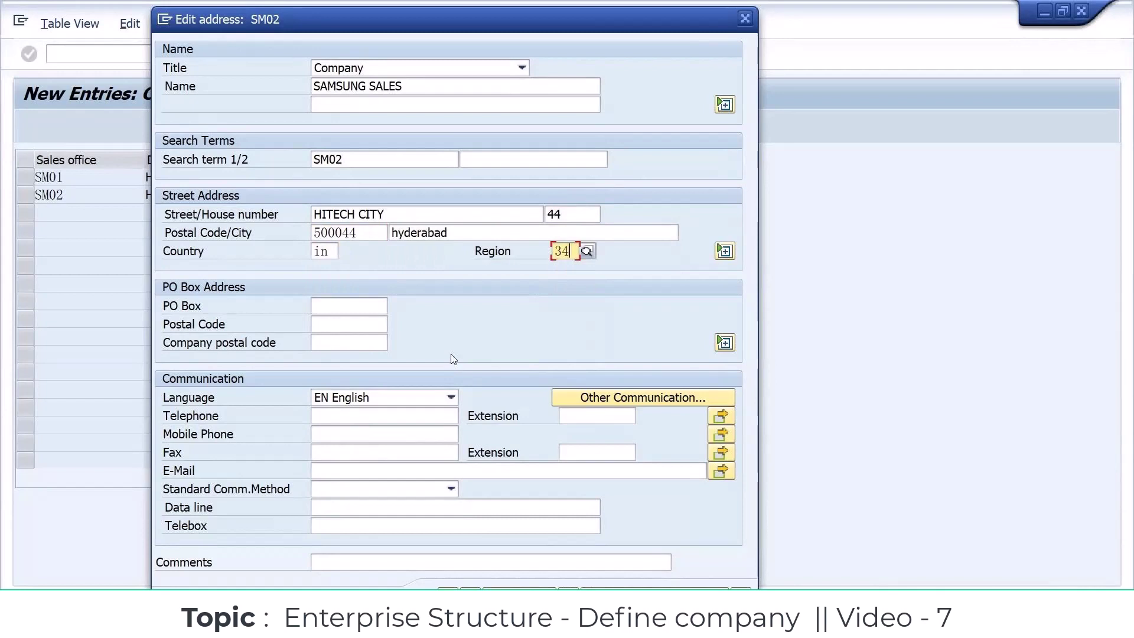
Confirm the SM02 address and save both sales offices under the samsung - enterprise structure customizing request.
{"action": "key", "text": "Return"}
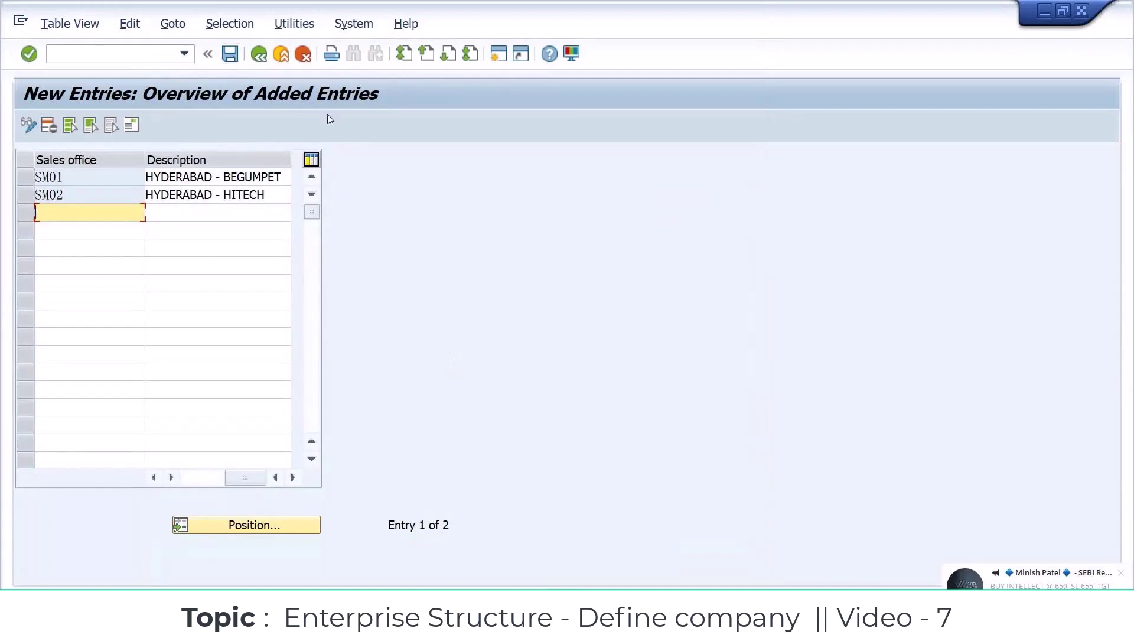
{"action": "key", "text": "ctrl+s"}
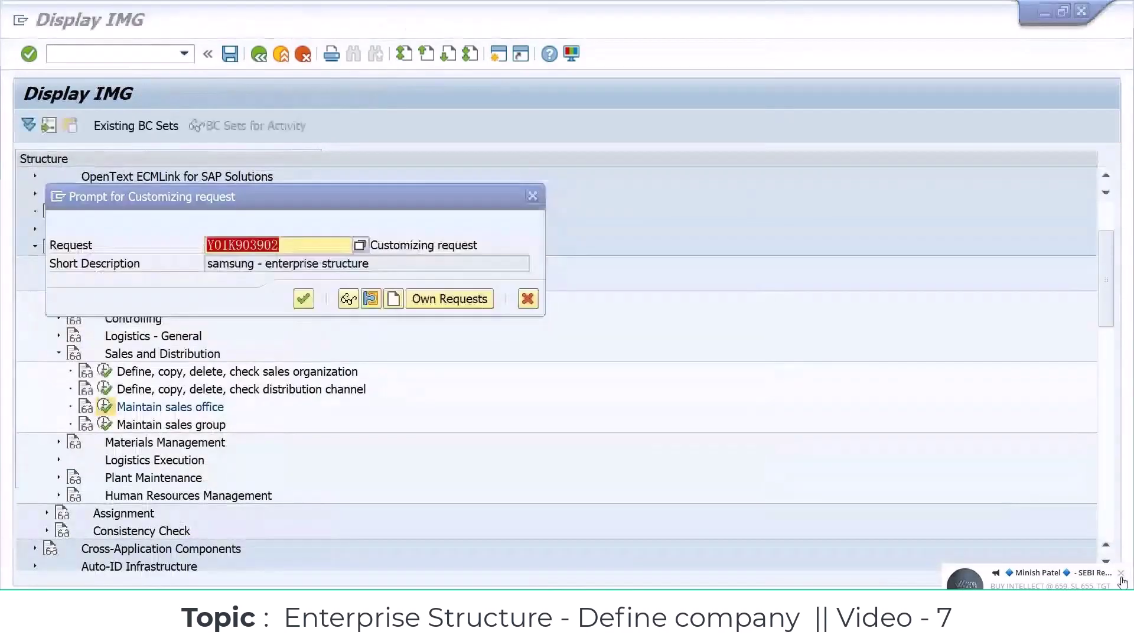
{"action": "left_click", "coordinate": [307, 298]}
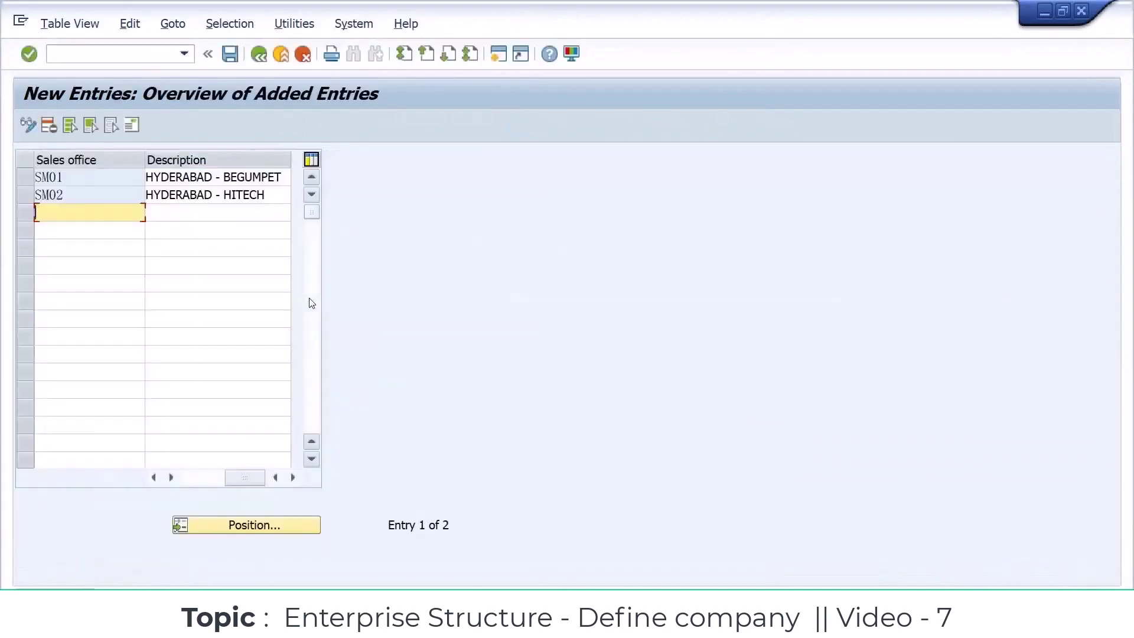
Minimise the SAP session and close the SAP Logon and Calculator windows.
{"action": "left_click", "coordinate": [1044, 12]}
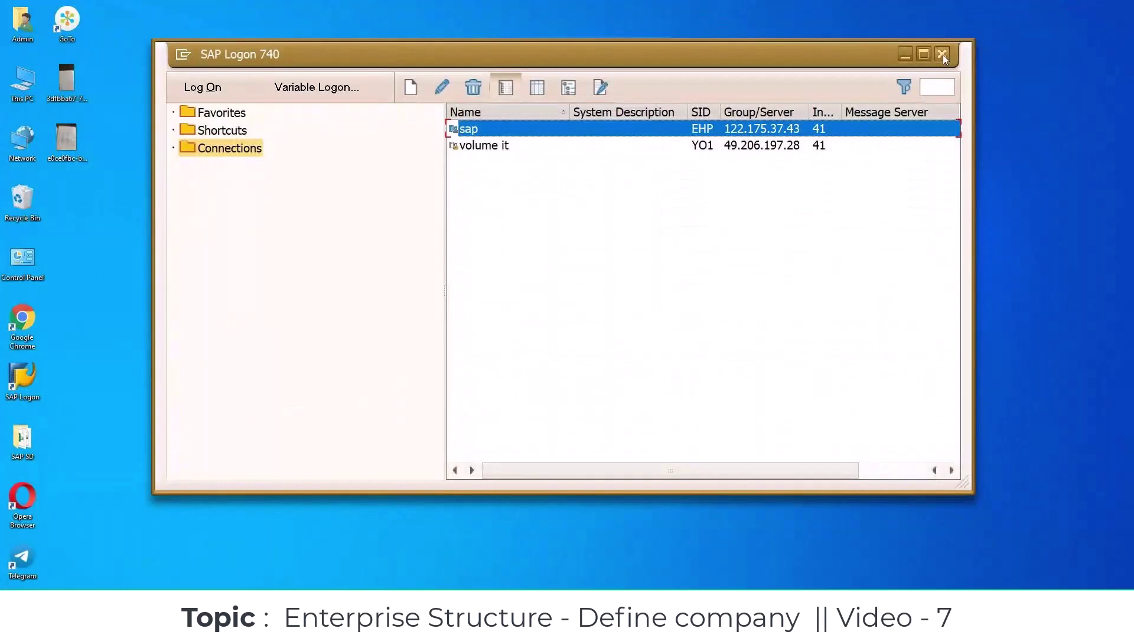
{"action": "left_click", "coordinate": [942, 55]}
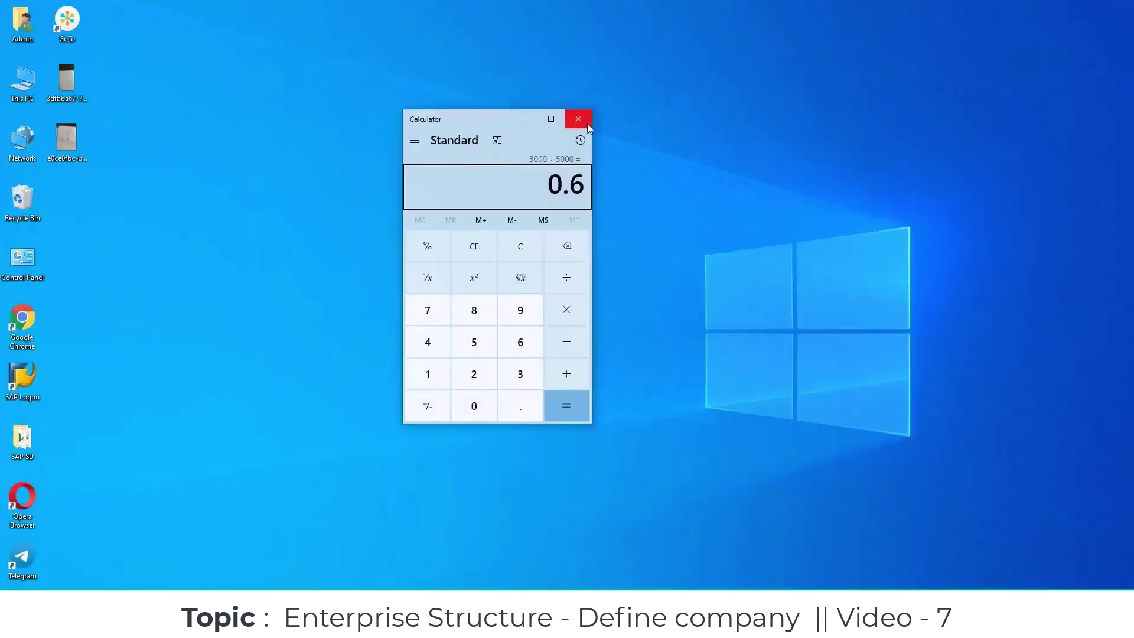
{"action": "left_click", "coordinate": [587, 123]}
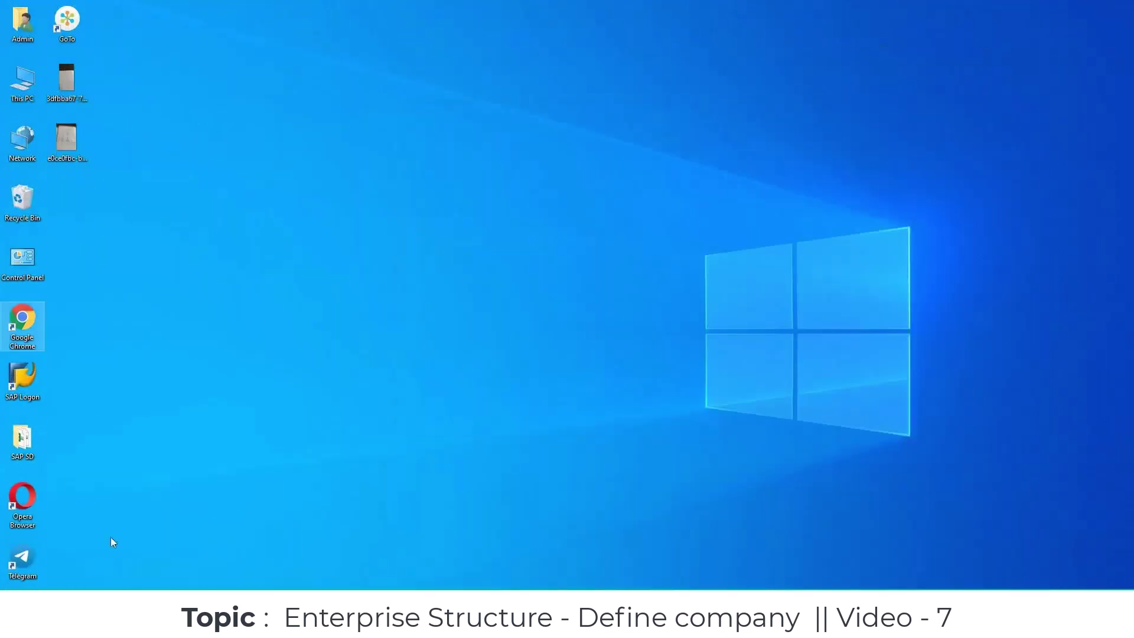
Quit Telegram running in the background.
{"action": "double_click", "coordinate": [36, 563]}
{"action": "right_click", "coordinate": [36, 562]}
{"action": "left_click", "coordinate": [1005, 550]}
{"action": "left_click", "coordinate": [990, 626]}
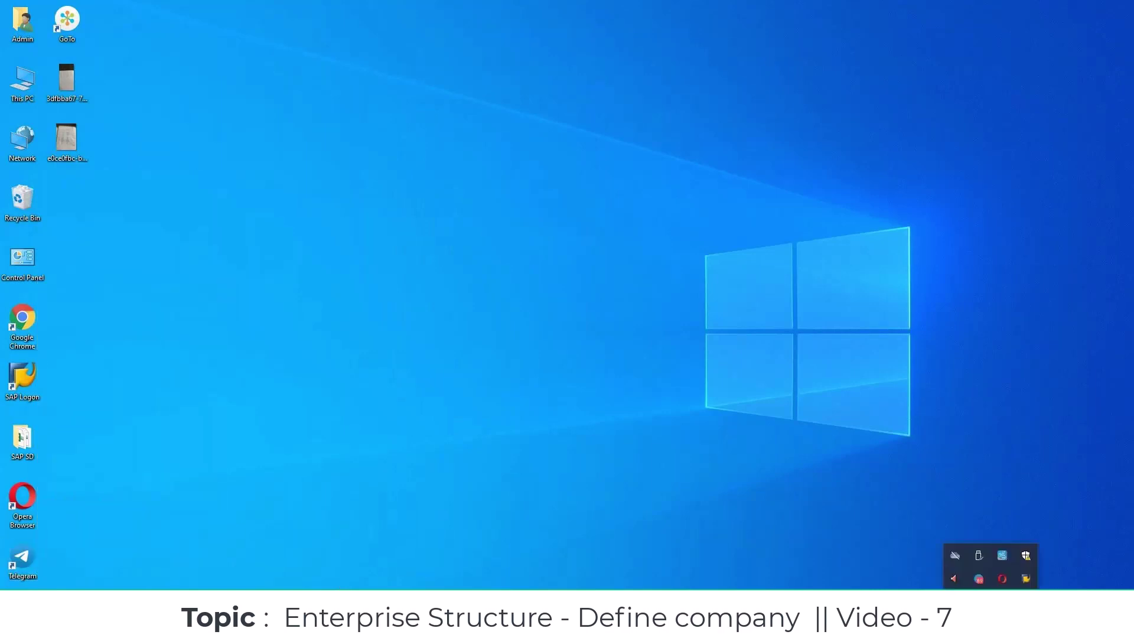
{"action": "right_click", "coordinate": [979, 579]}
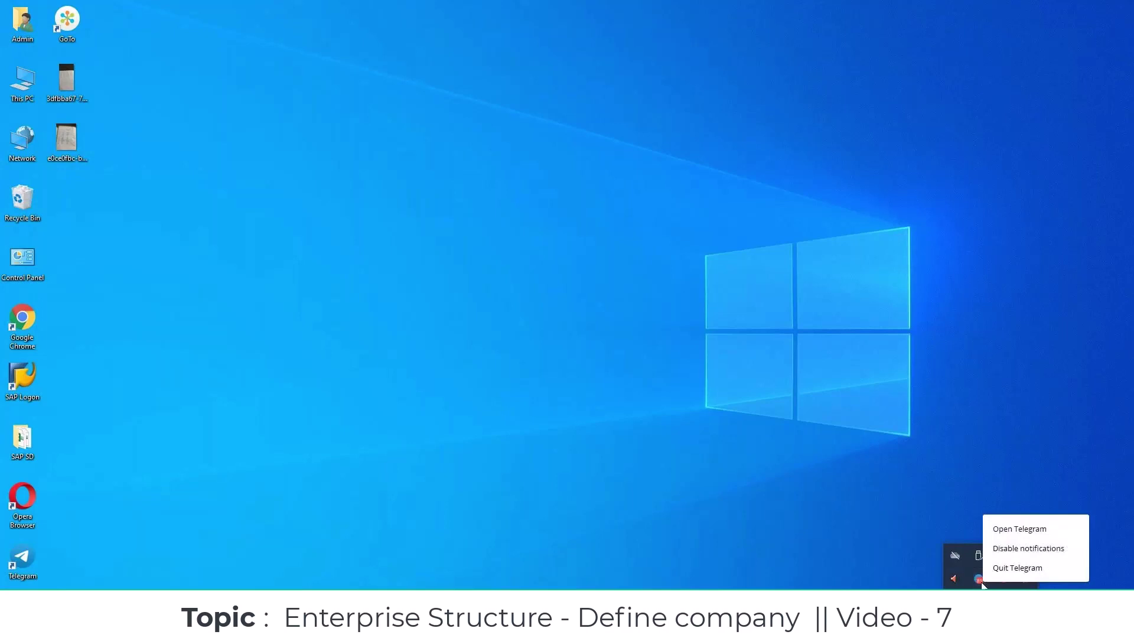
{"action": "left_click", "coordinate": [998, 567]}
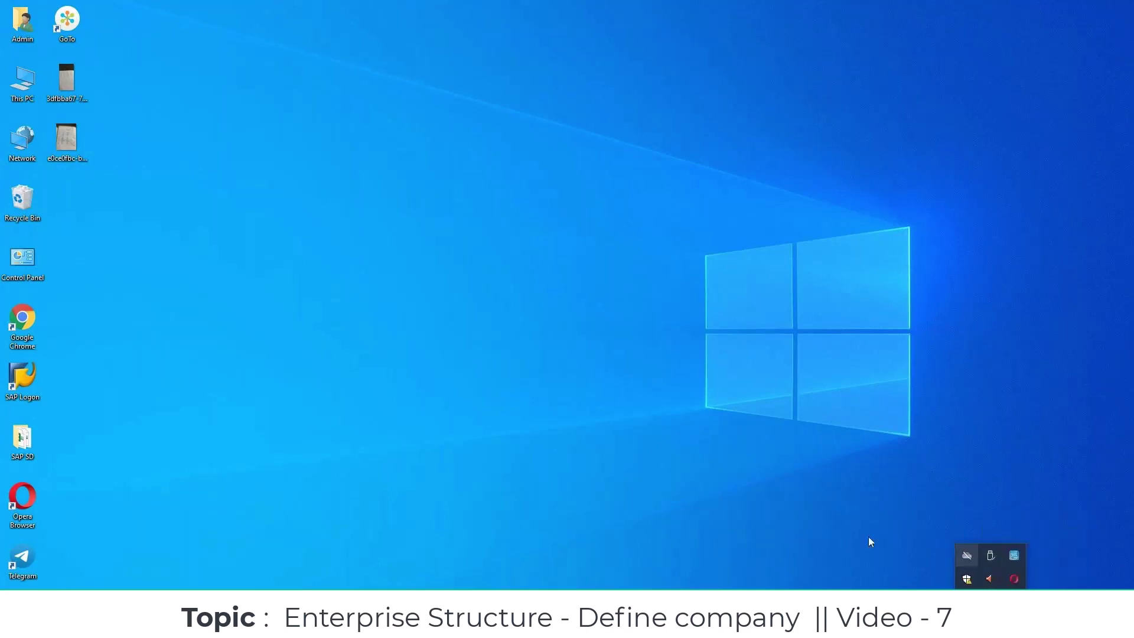
{"action": "left_click", "coordinate": [655, 447]}
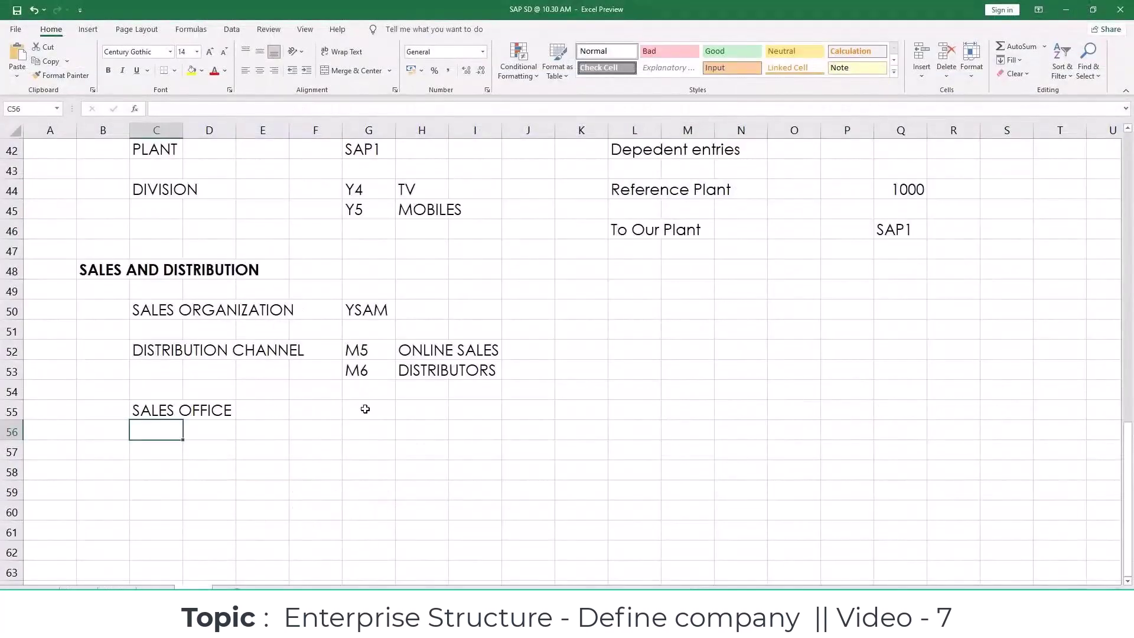
Copy the codes and descriptions of sales offices SM01 and SM02 from SAP into the Excel sheet at cell G55, beside SALES OFFICE.
{"action": "left_click", "coordinate": [365, 409]}
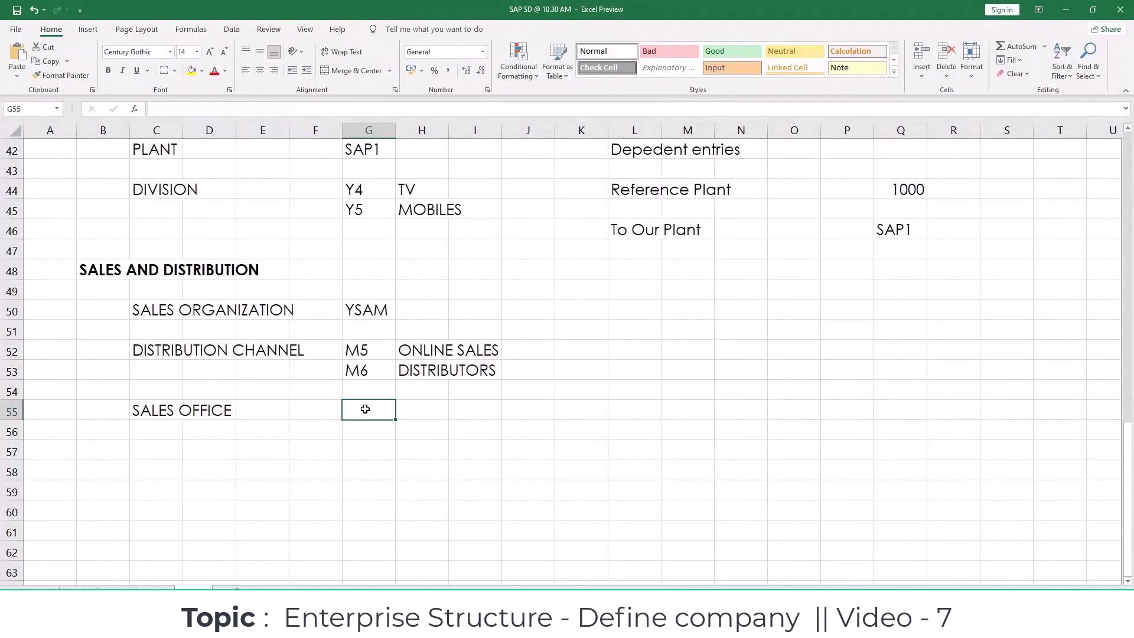
{"action": "type", "text": "M5\tONLINE SALES M6\tDISTRIBUTORS"}
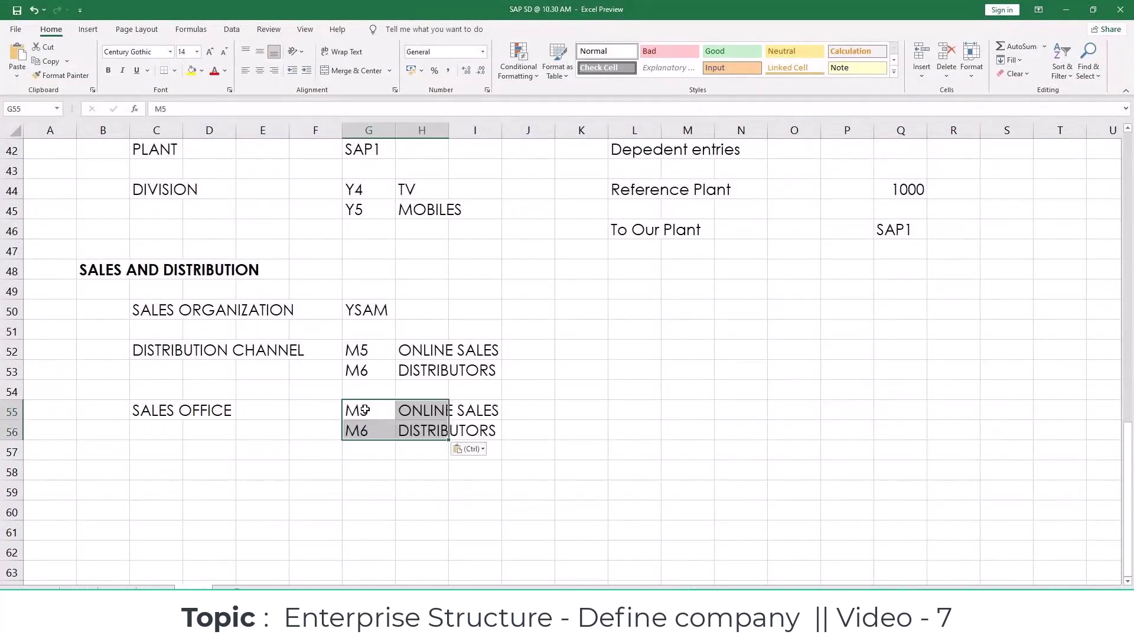
{"action": "key", "text": "ctrl+z"}
{"action": "key", "text": "alt+Tab"}
{"action": "left_click", "coordinate": [37, 177]}
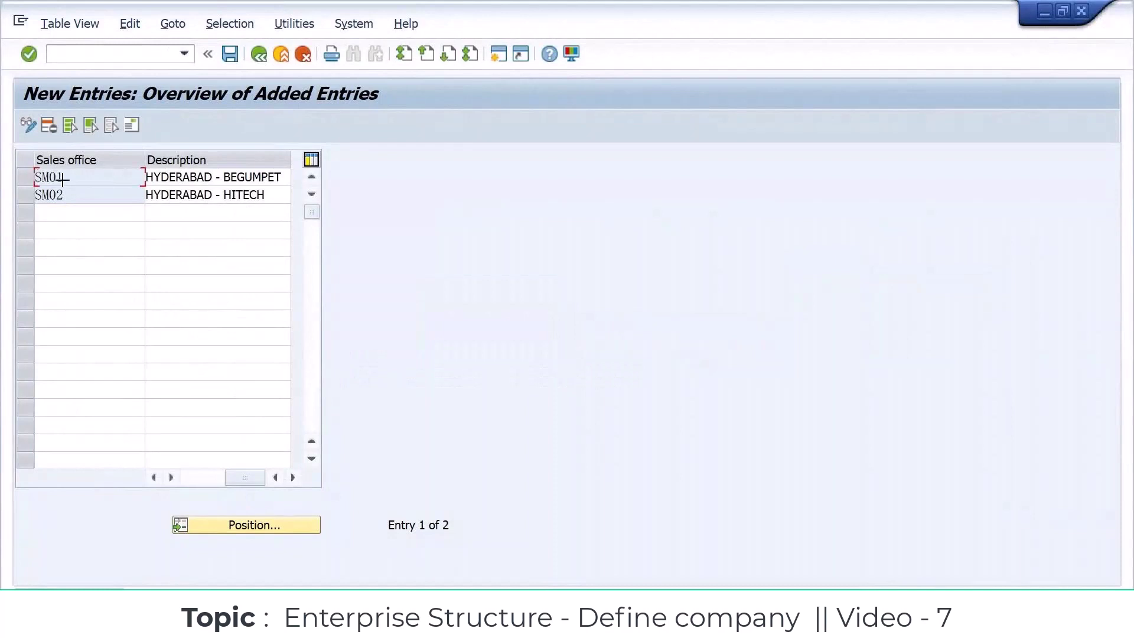
{"action": "left_click_drag", "start_coordinate": [64, 179], "coordinate": [207, 199]}
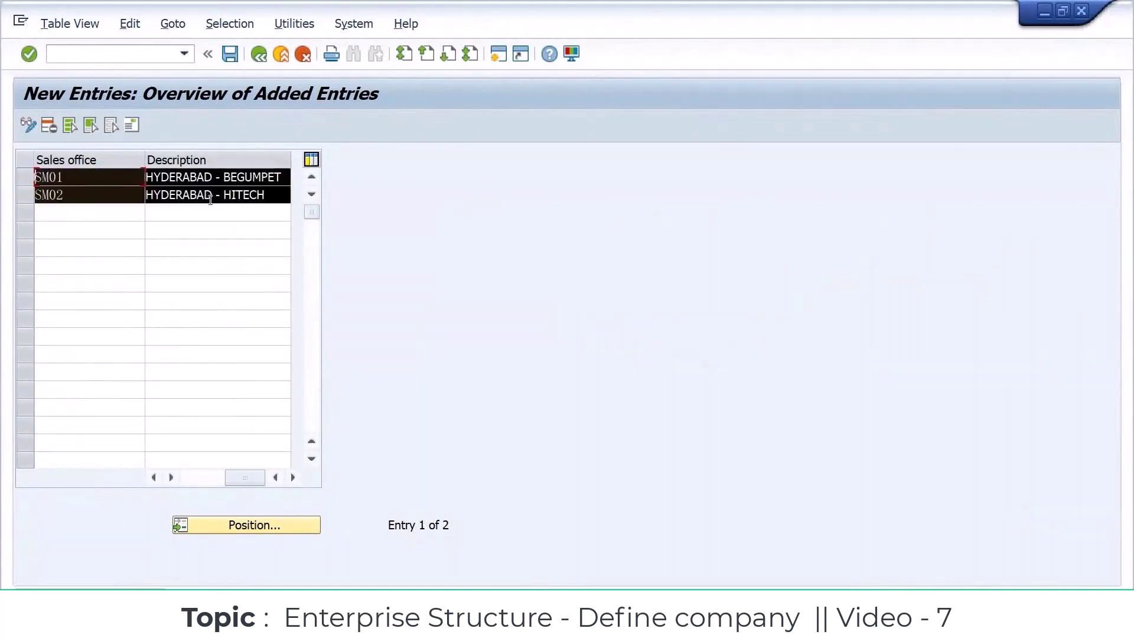
{"action": "key", "text": "ctrl+c"}
{"action": "left_click", "coordinate": [416, 625]}
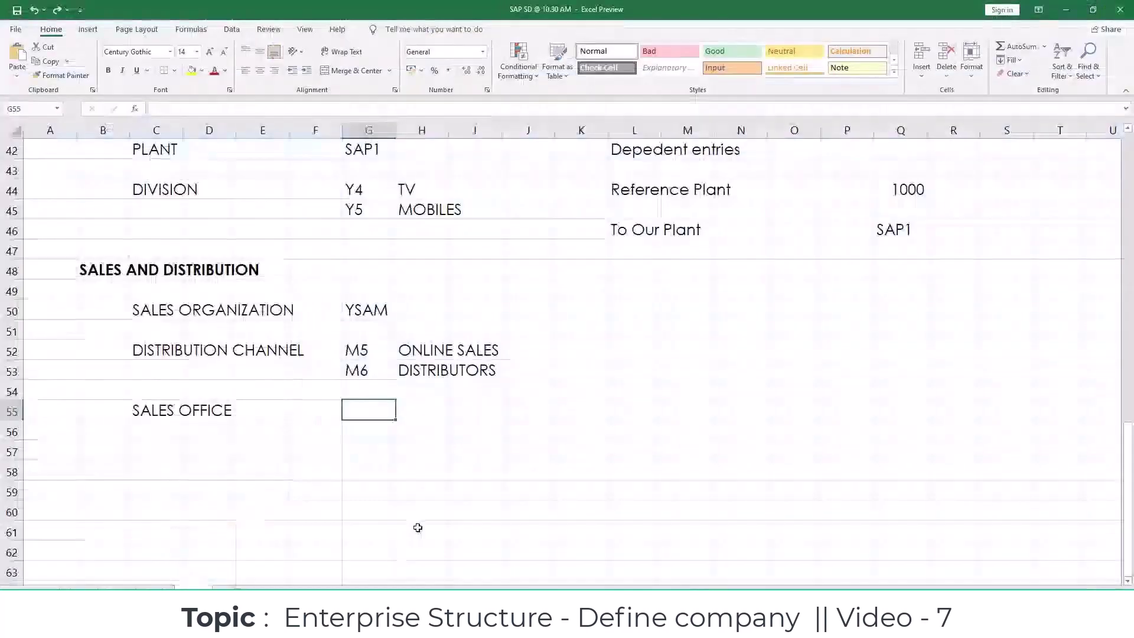
{"action": "key", "text": "ctrl+v"}
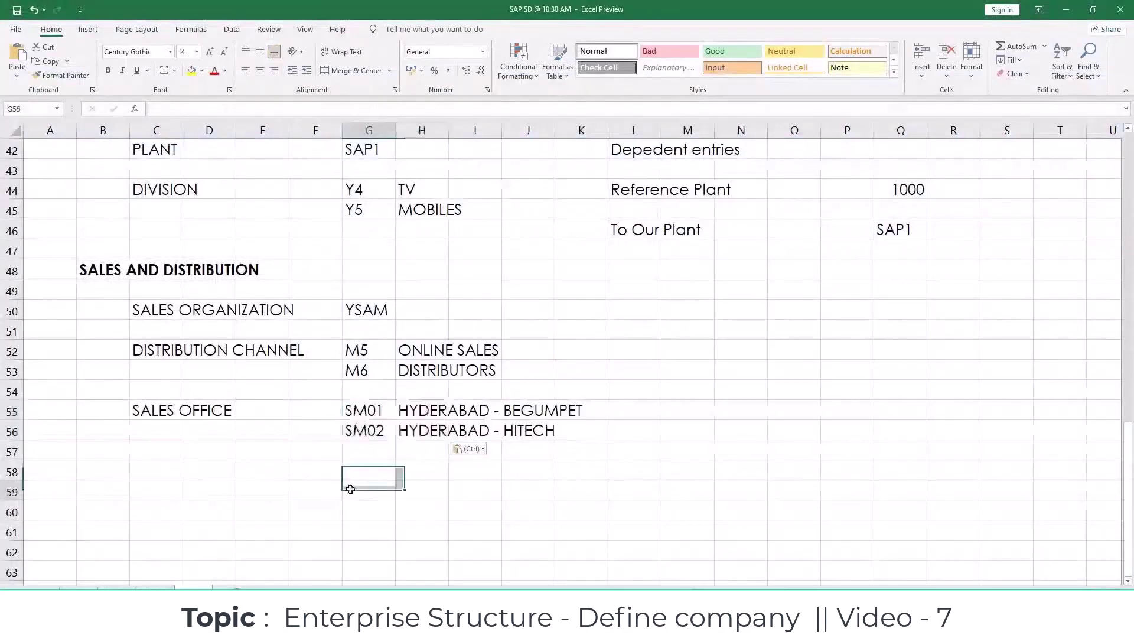
Add the label SALES GROUP in cell C58, below the sales office rows.
{"action": "left_click", "coordinate": [164, 470]}
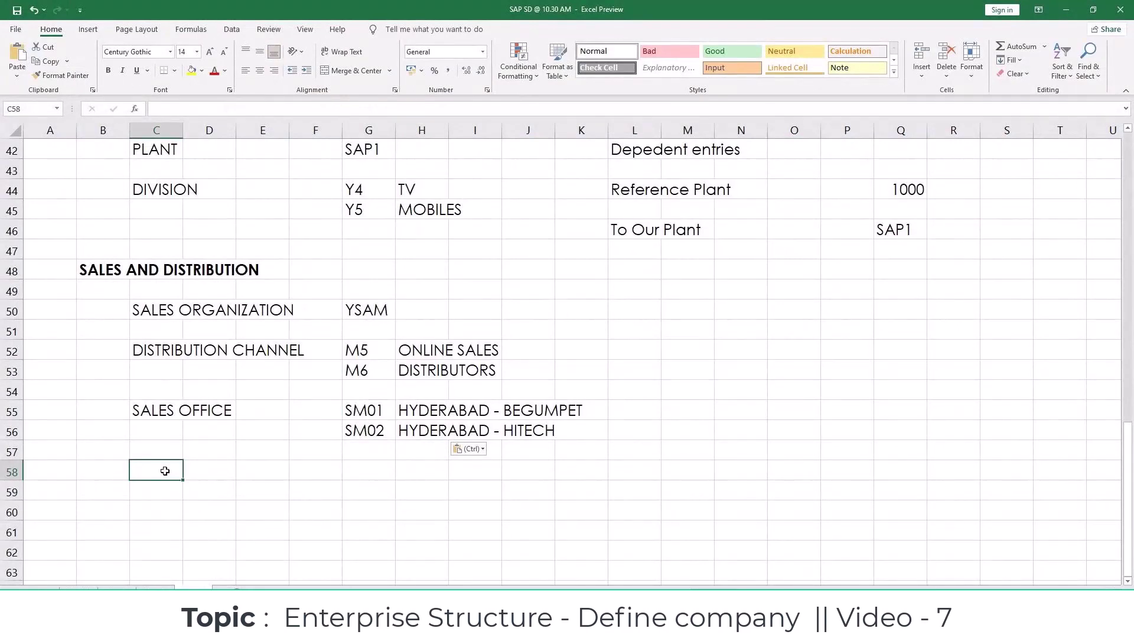
{"action": "double_click", "coordinate": [165, 471]}
{"action": "type", "text": "S"}
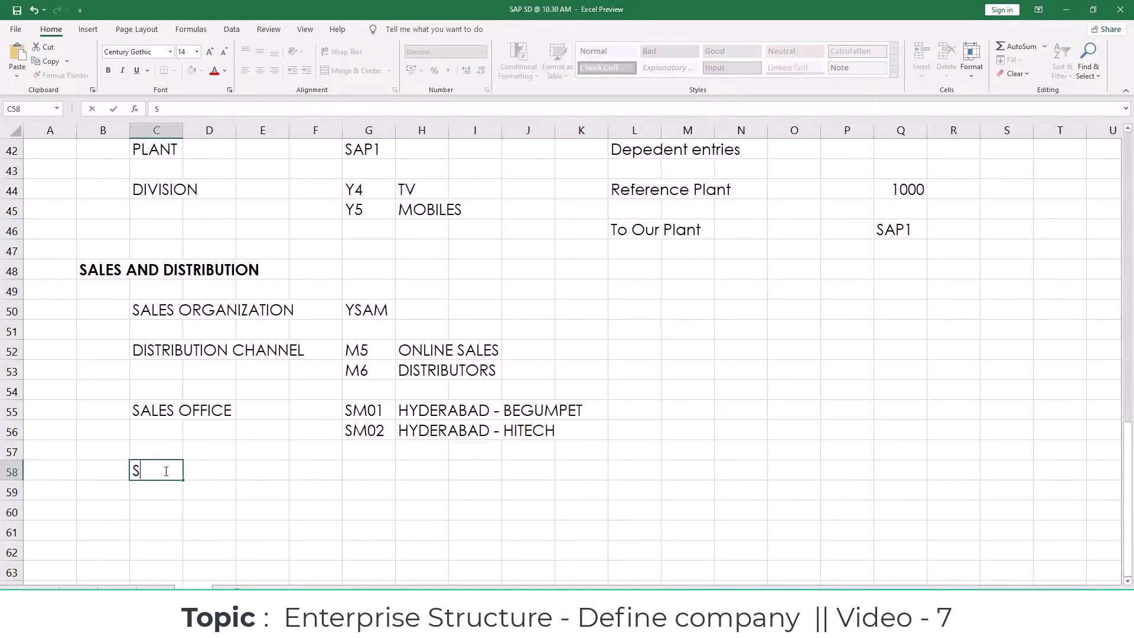
{"action": "type", "text": "ALES GROUP"}
{"action": "key", "text": "Return"}
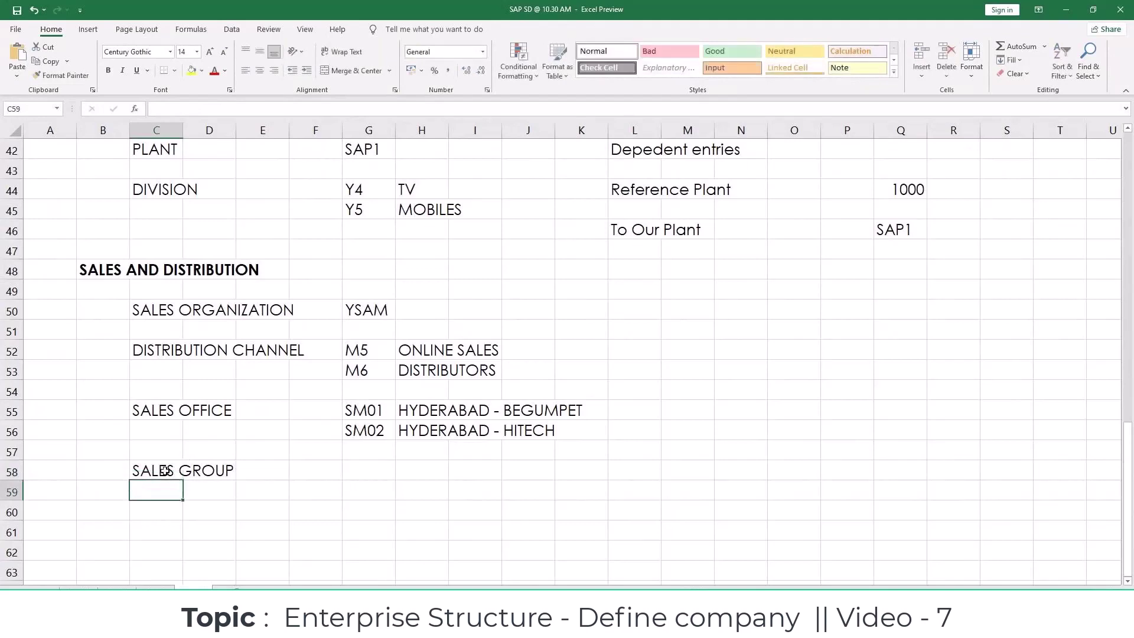
Examine the notes on sales offices, sales persons and sales groups in the Excel workbook.
{"action": "left_click", "coordinate": [165, 471]}
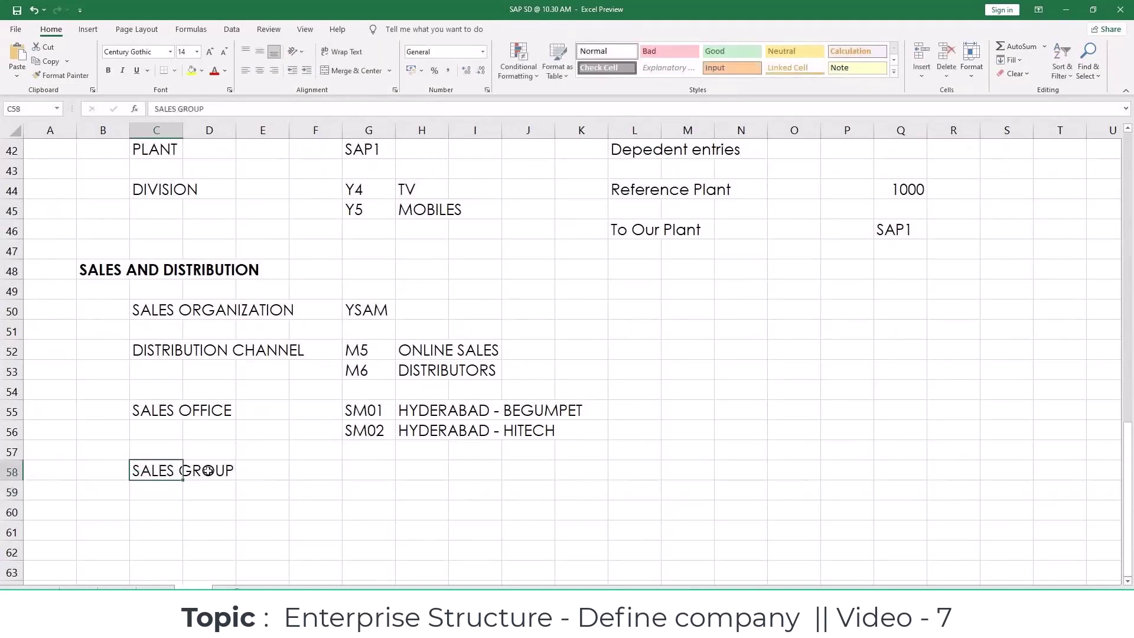
{"action": "left_click", "coordinate": [358, 471]}
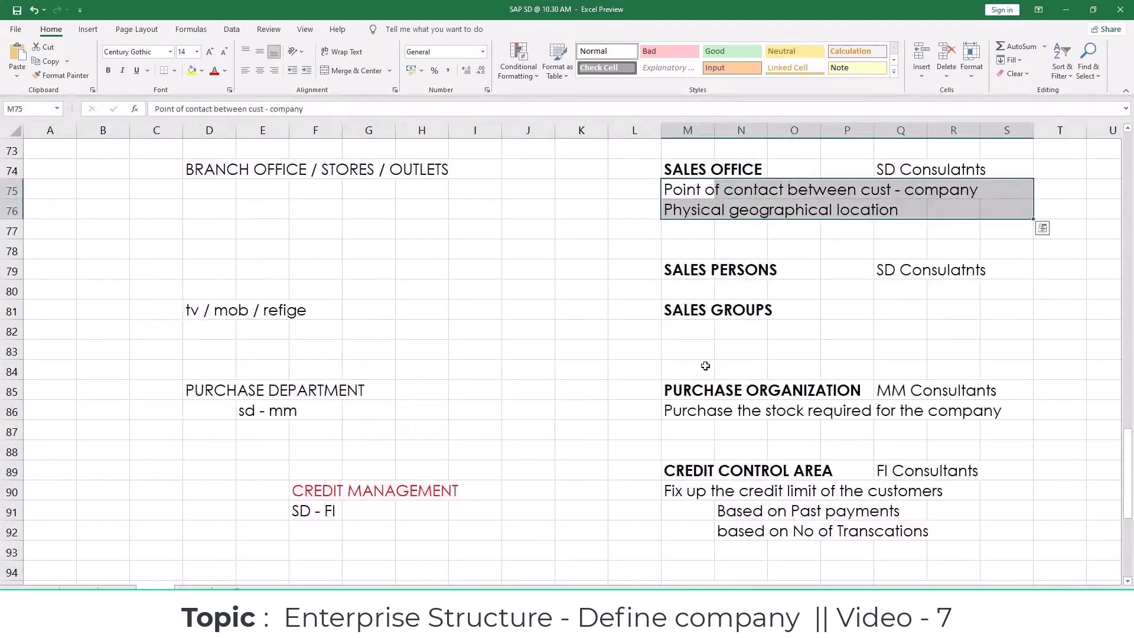
{"action": "left_click", "coordinate": [669, 274]}
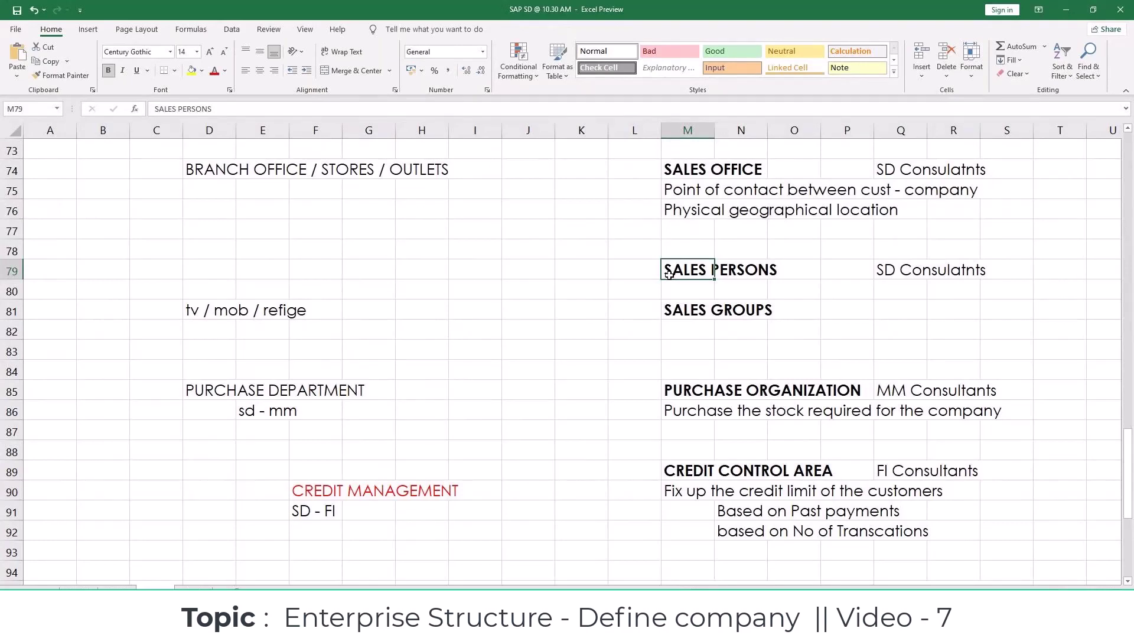
{"action": "key", "text": "Return"}
{"action": "key", "text": "Down"}
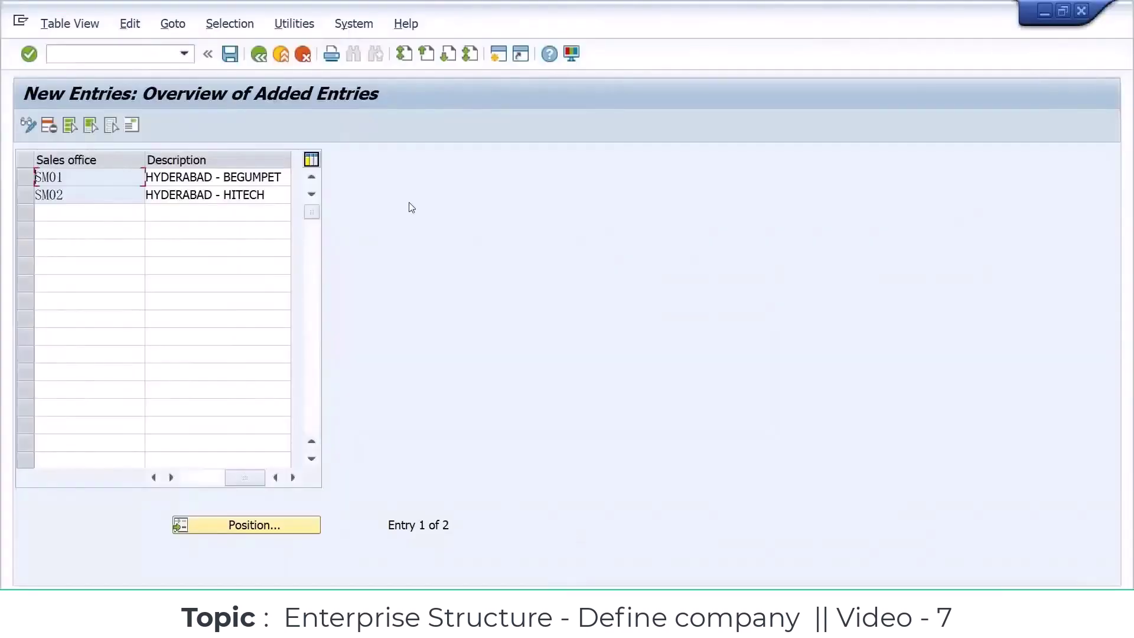
In SAP, leave the sales offices overview and open the Maintain sales group activity under Sales and Distribution.
{"action": "left_click", "coordinate": [257, 54]}
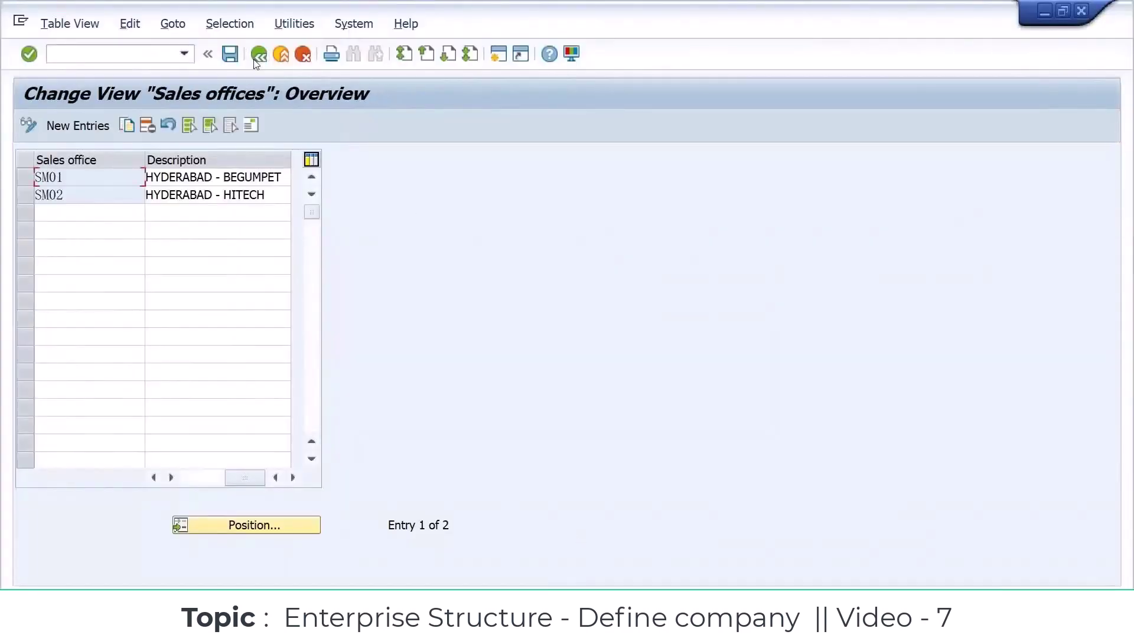
{"action": "key", "text": "F3"}
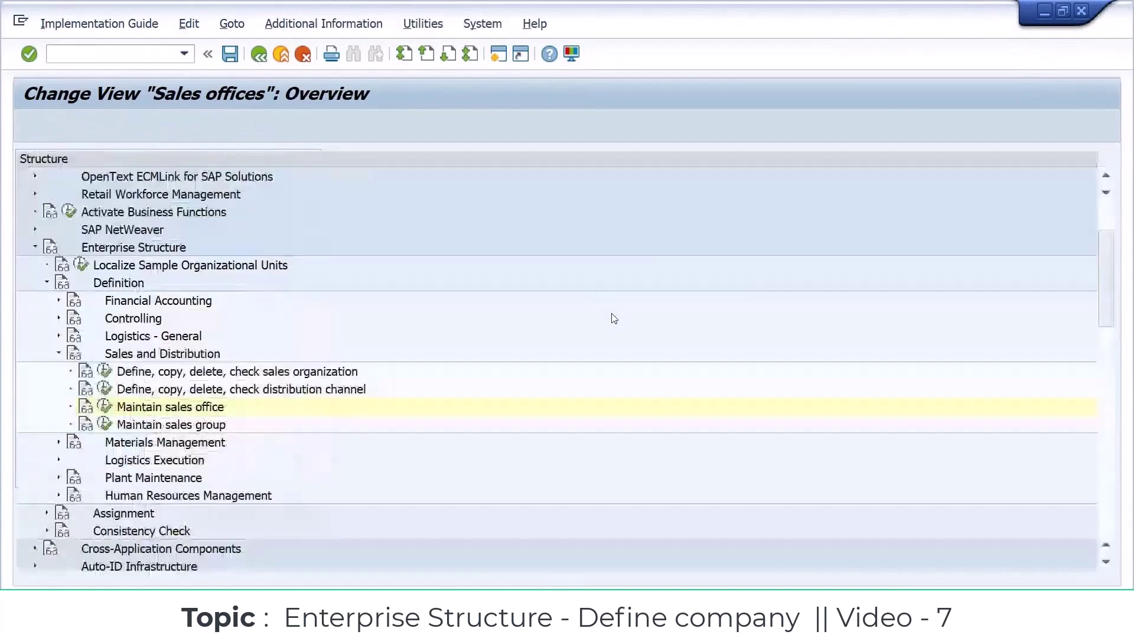
{"action": "left_click", "coordinate": [174, 430]}
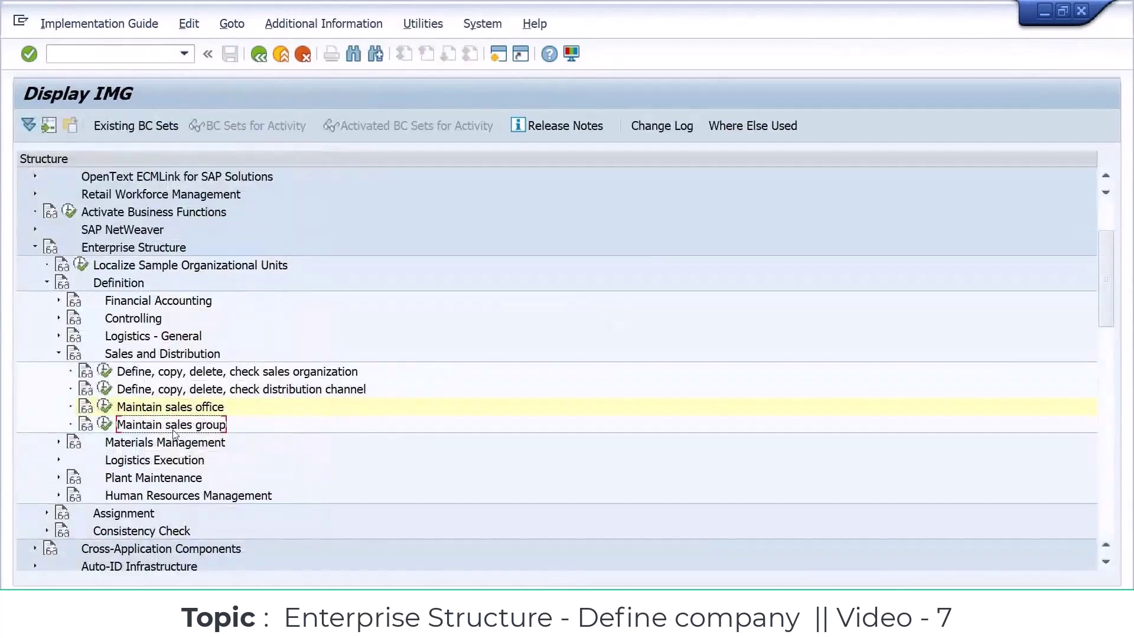
{"action": "left_click", "coordinate": [106, 424]}
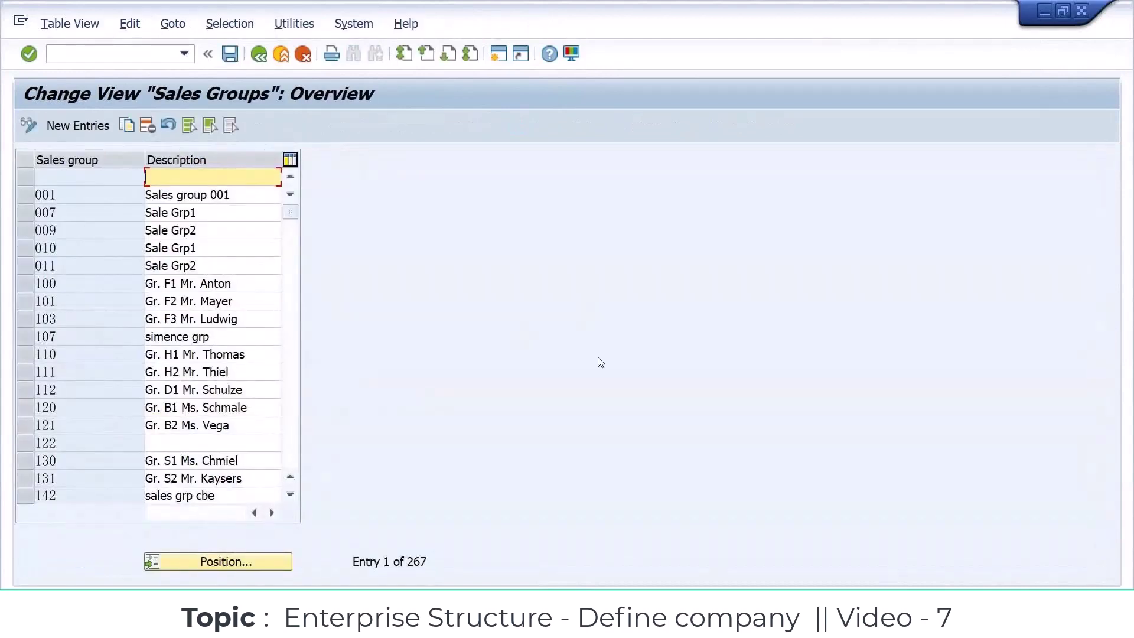
{"action": "left_click", "coordinate": [75, 195]}
{"action": "left_click", "coordinate": [76, 213]}
{"action": "left_click", "coordinate": [72, 230]}
{"action": "left_click", "coordinate": [71, 248]}
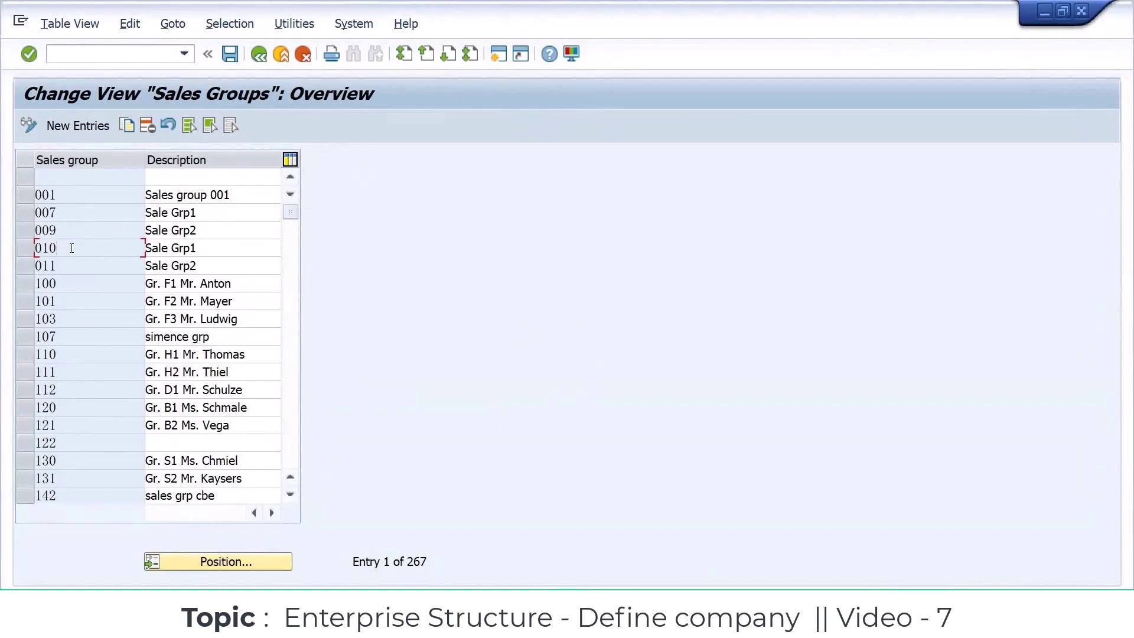
Start new entries in the sales groups table and add sales group SAL with the description SALES.
{"action": "left_click", "coordinate": [87, 130]}
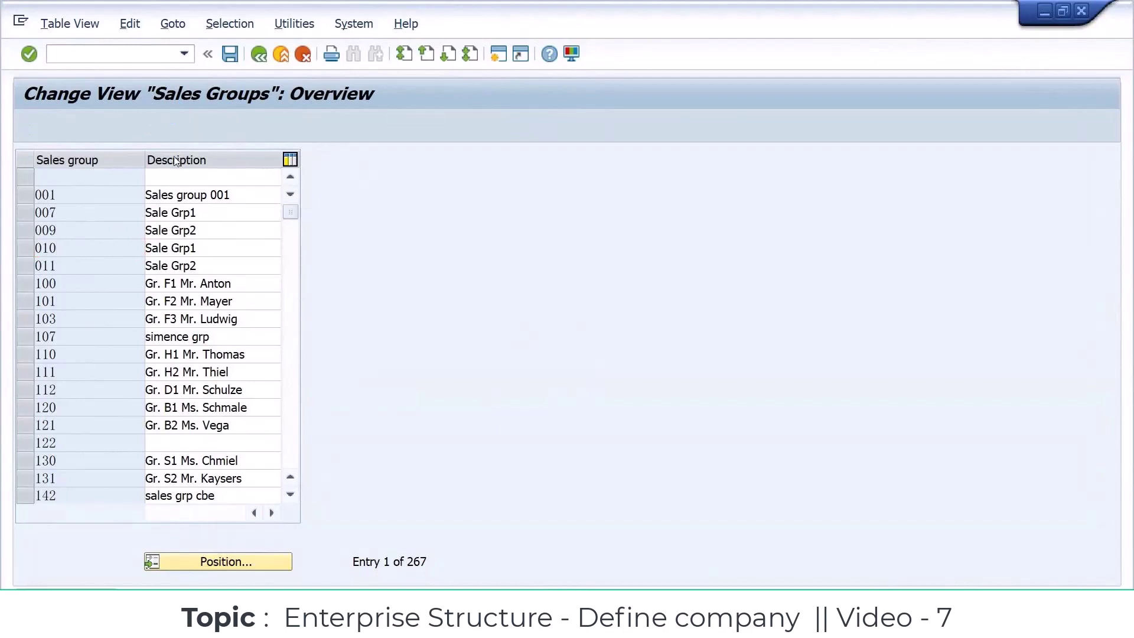
{"action": "type", "text": "SAL"}
{"action": "key", "text": "Tab"}
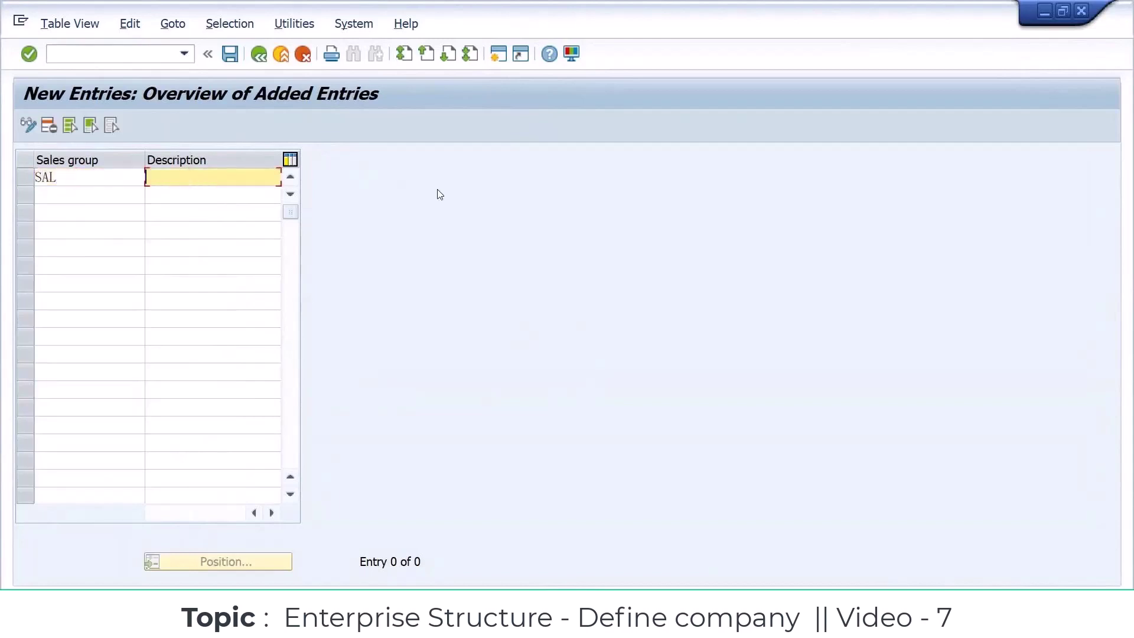
{"action": "type", "text": "SALES"}
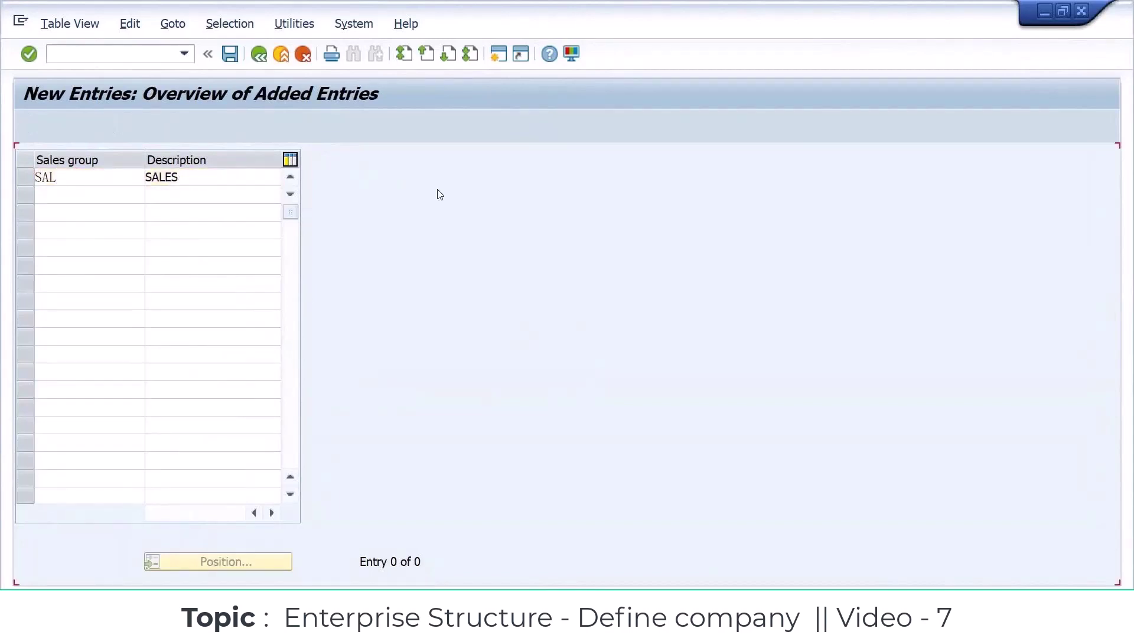
{"action": "key", "text": "Return"}
Add a second sales group CUS with the description CUSTOMER SERVICE.
{"action": "type", "text": "CUS"}
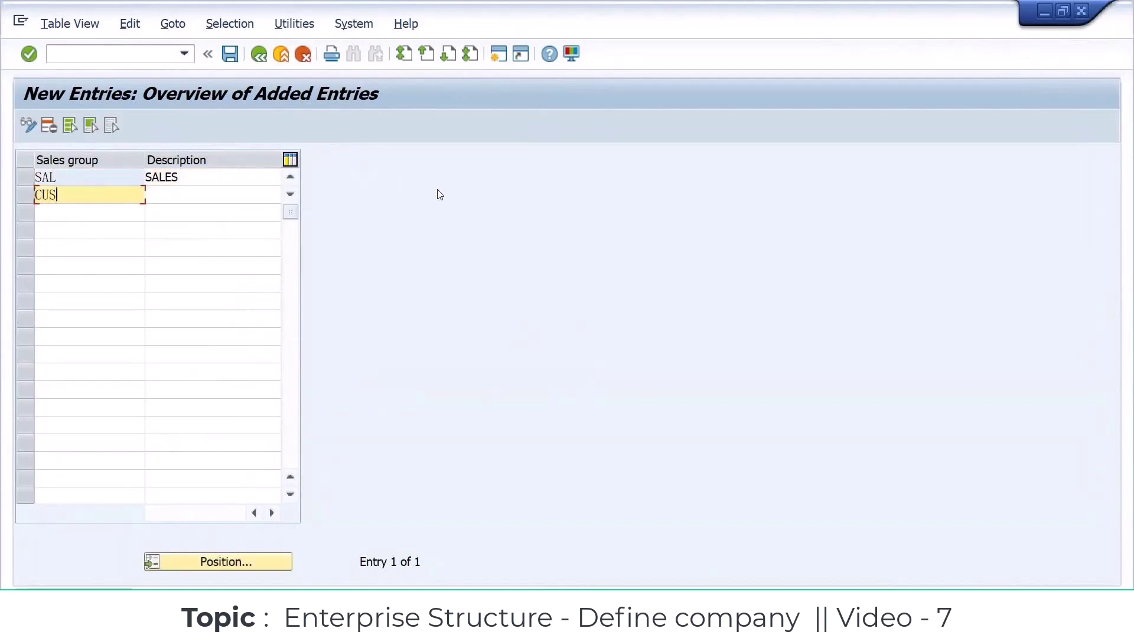
{"action": "key", "text": "Tab"}
{"action": "type", "text": "CUSTO"}
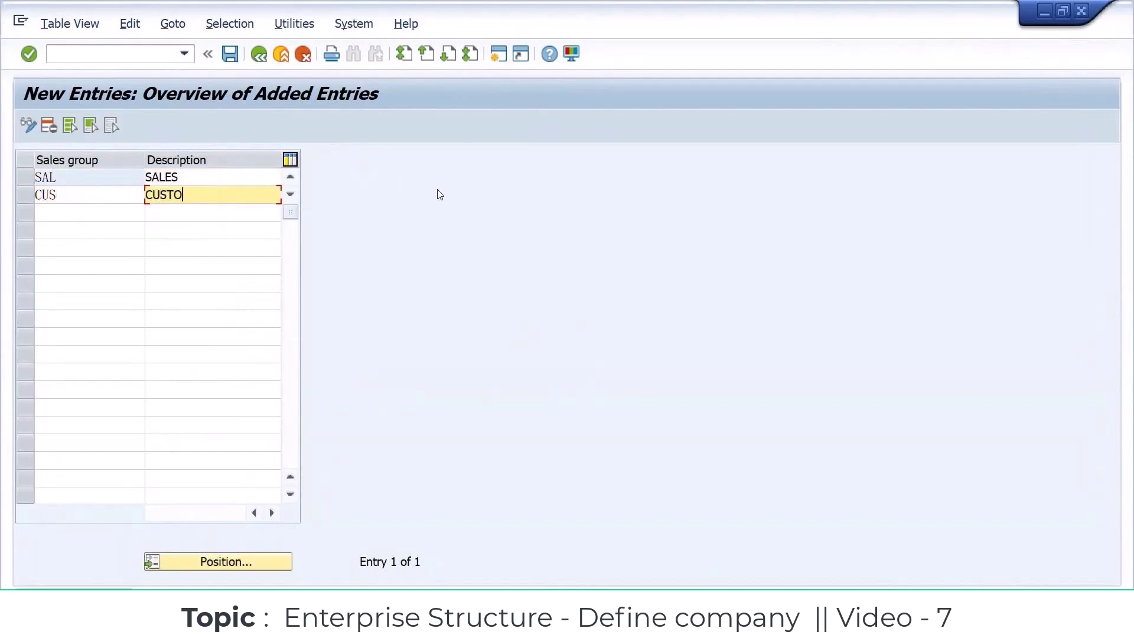
{"action": "type", "text": "MER SERVICE"}
{"action": "key", "text": "Return"}
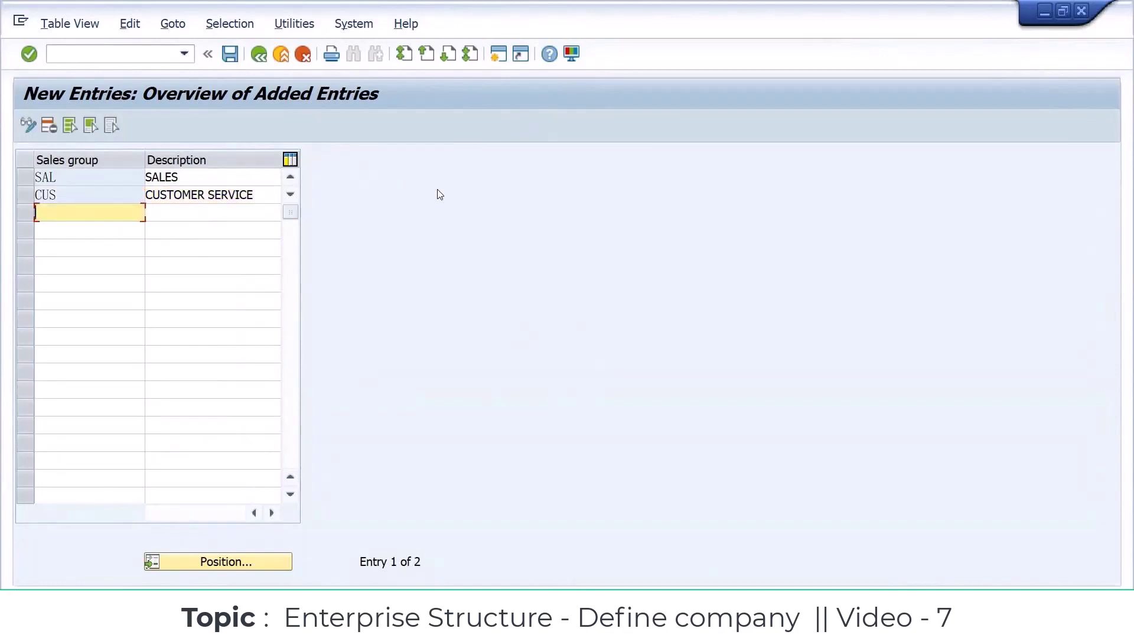
Save the new sales group entries and accept the Customizing request.
{"action": "left_click", "coordinate": [228, 176]}
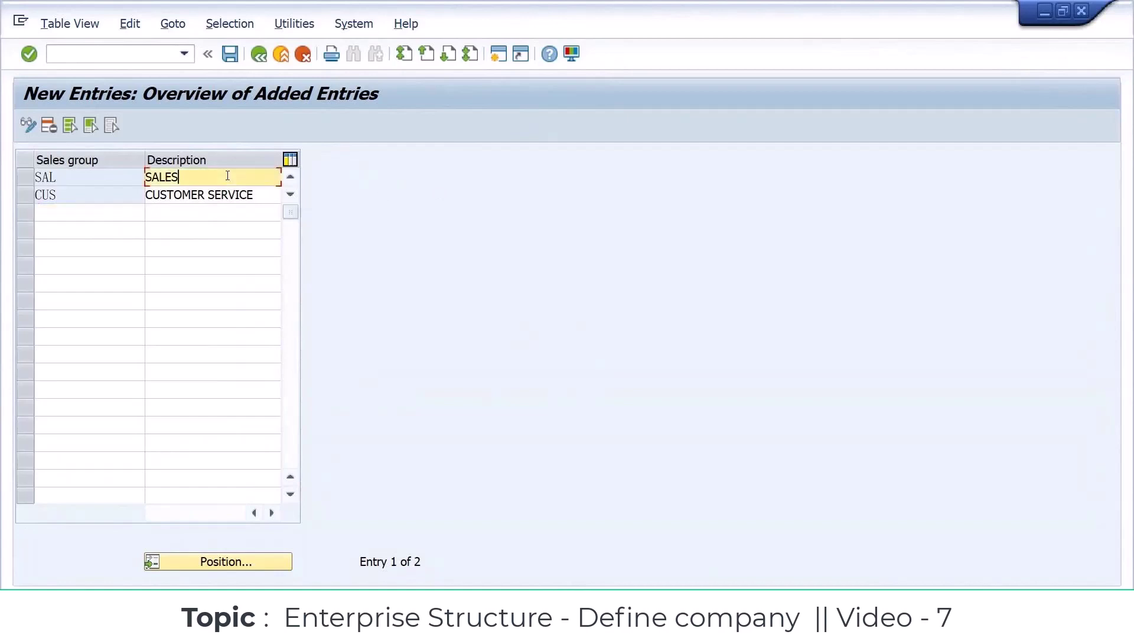
{"action": "left_click", "coordinate": [257, 195]}
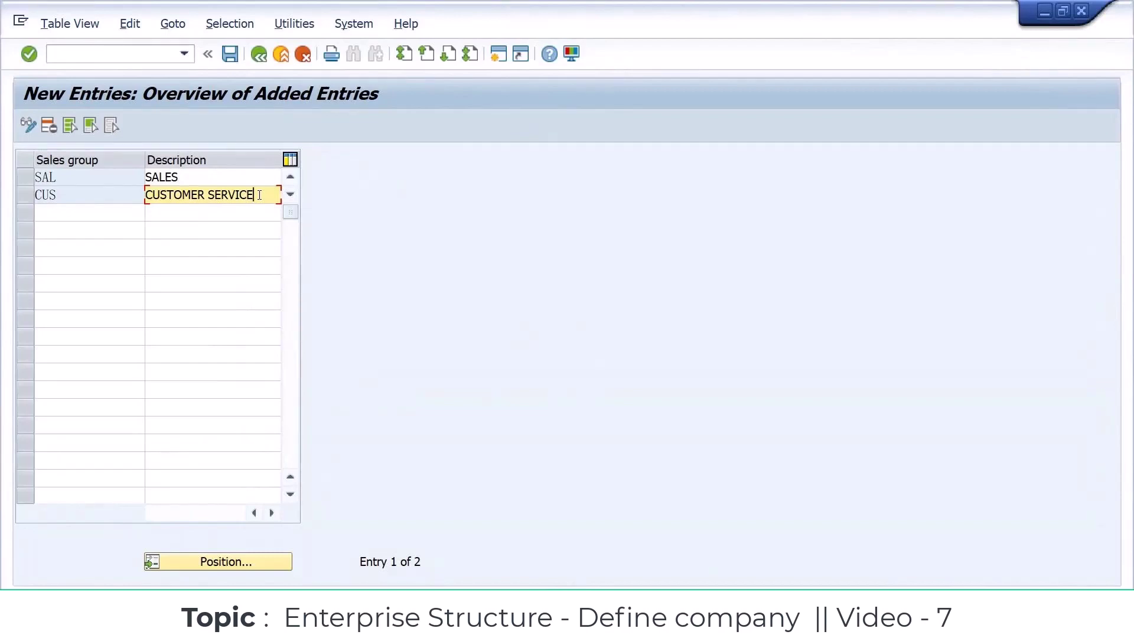
{"action": "key", "text": "ctrl+s"}
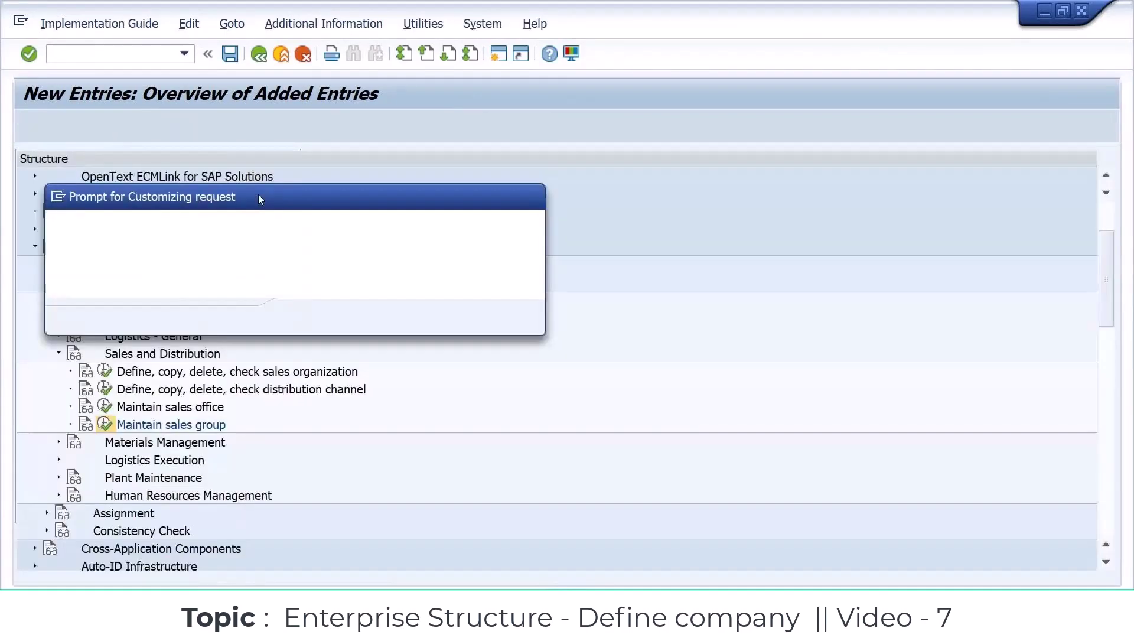
{"action": "key", "text": "Return"}
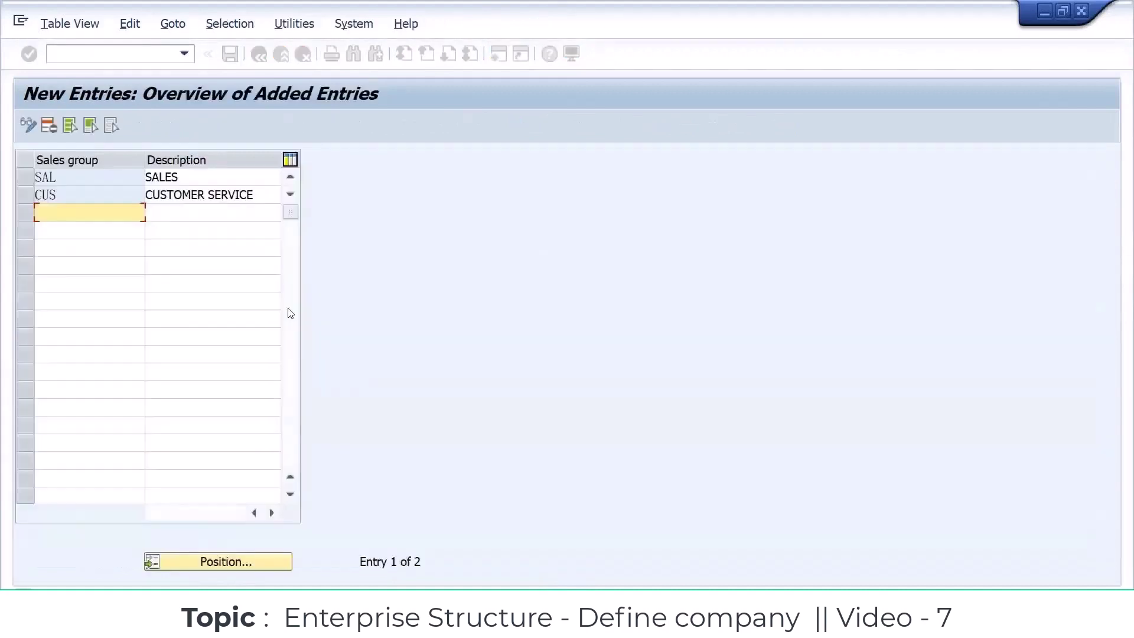
Copy the codes and descriptions of sales groups SAL and CUS from SAP into the Excel sheet at cell G58, beside SALES GROUP.
{"action": "left_click", "coordinate": [36, 177]}
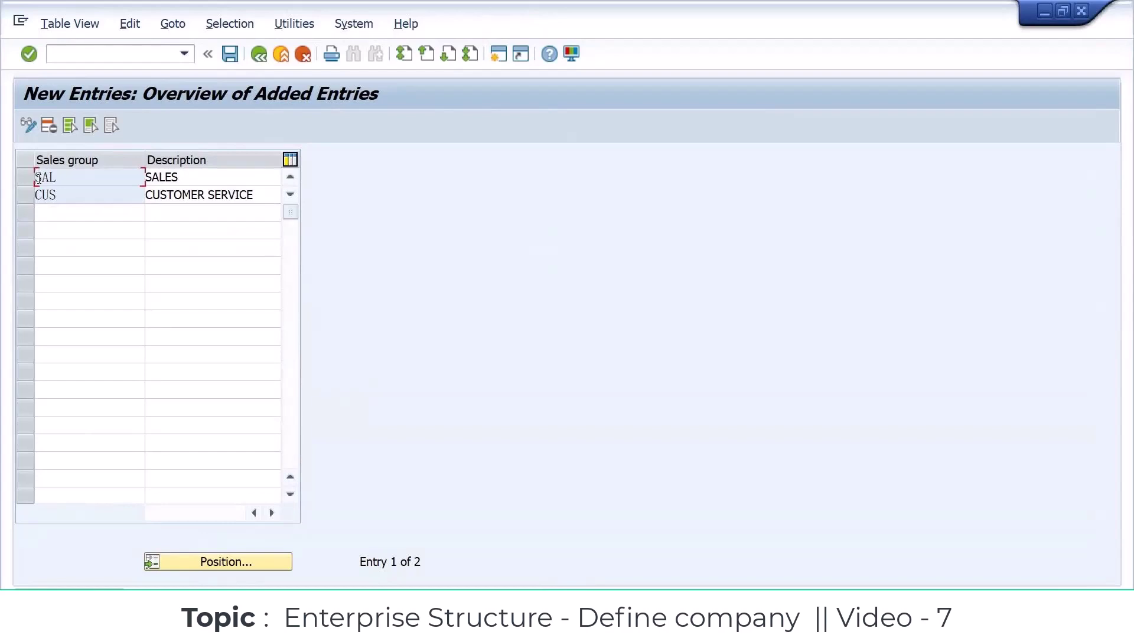
{"action": "left_click_drag", "start_coordinate": [37, 177], "coordinate": [194, 196]}
{"action": "key", "text": "ctrl+c"}
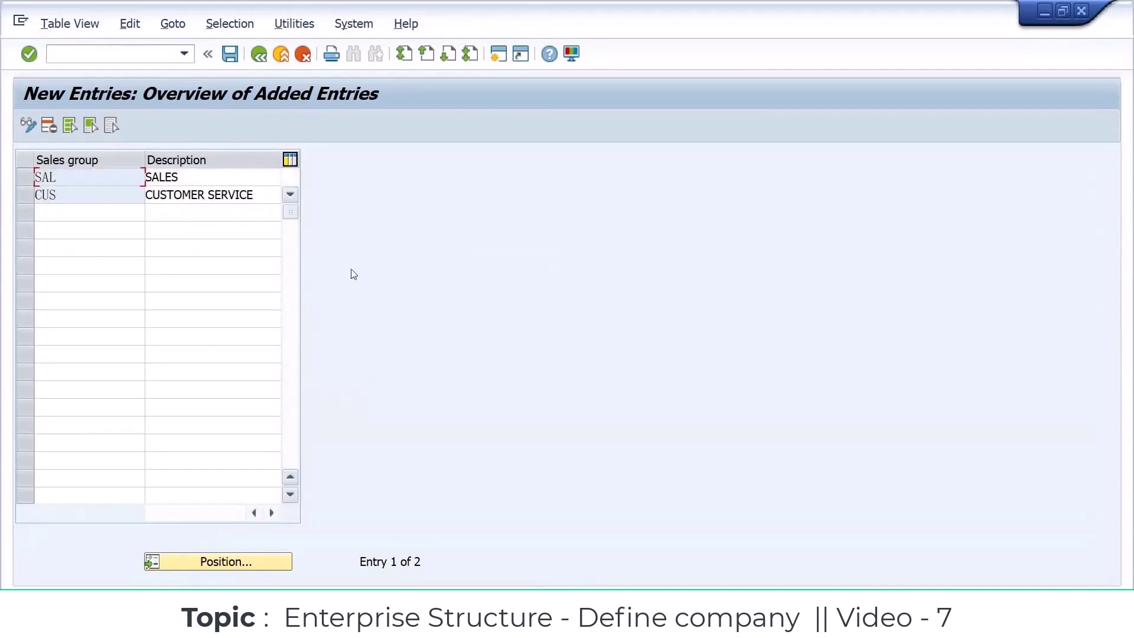
{"action": "left_click", "coordinate": [551, 617]}
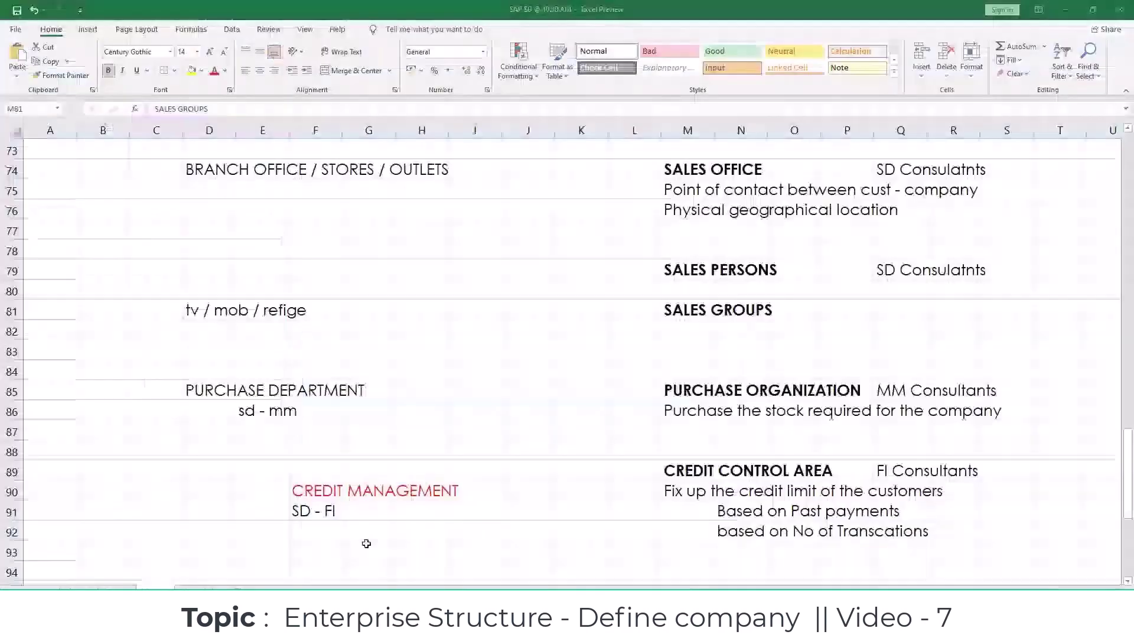
{"action": "scroll", "coordinate": [354, 502], "scroll_direction": "up", "scroll_amount": 10}
{"action": "left_click", "coordinate": [384, 470]}
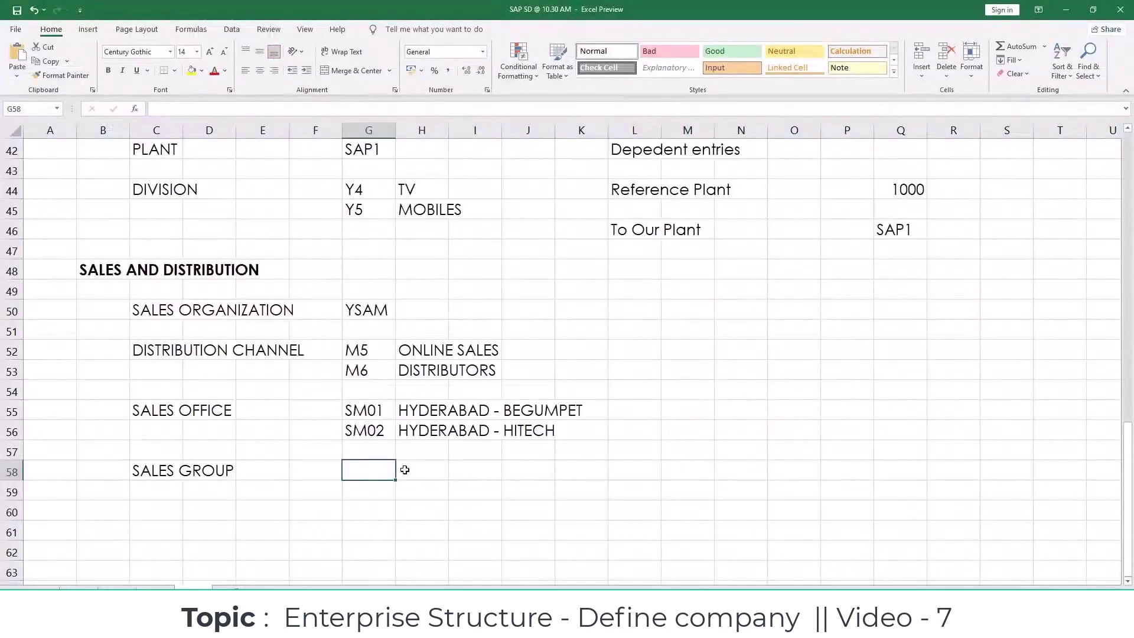
{"action": "key", "text": "ctrl+v"}
{"action": "left_click", "coordinate": [670, 443]}
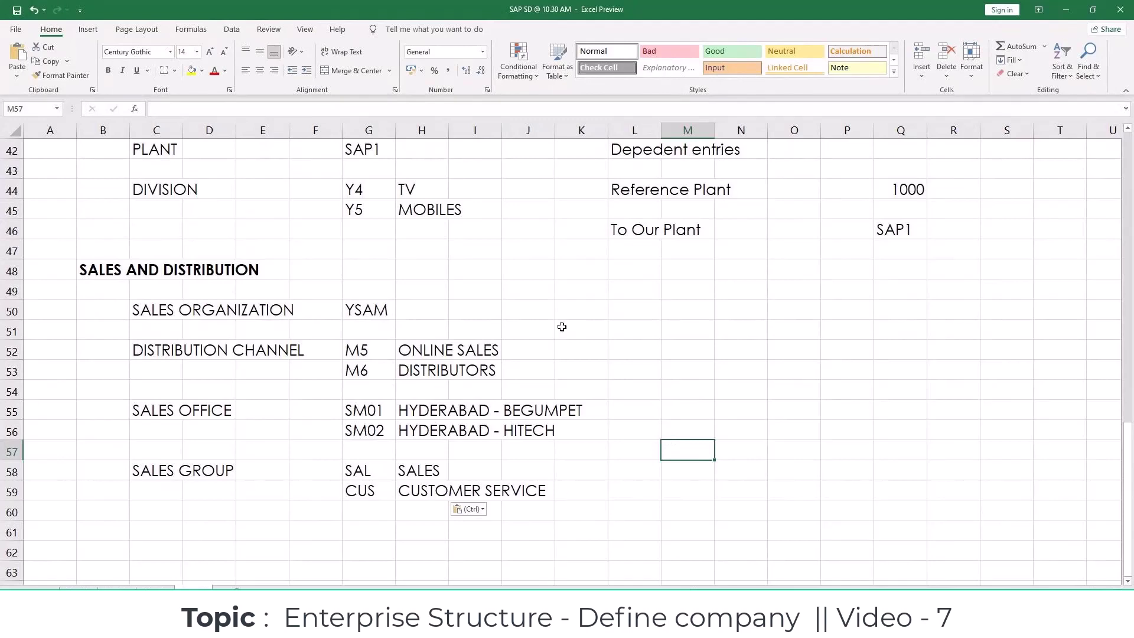
{"action": "left_click", "coordinate": [716, 373]}
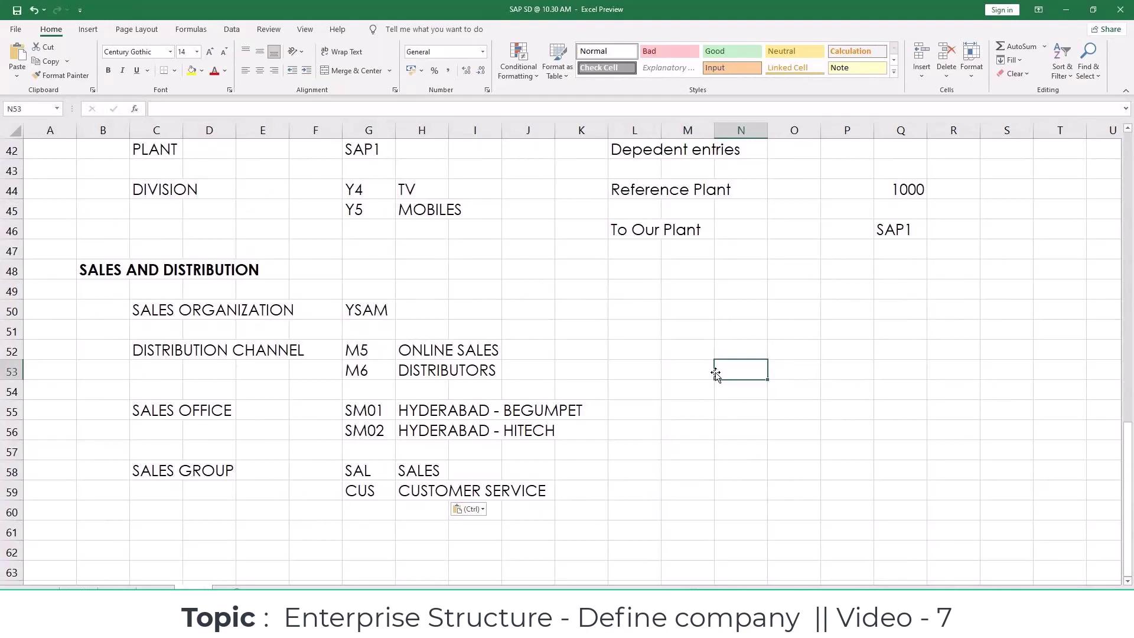
Add the bold heading MATERIAL MANAGEMENT in cell B62, below the sales group rows.
{"action": "scroll", "coordinate": [716, 373], "scroll_direction": "down", "scroll_amount": 2}
{"action": "left_click", "coordinate": [89, 434]}
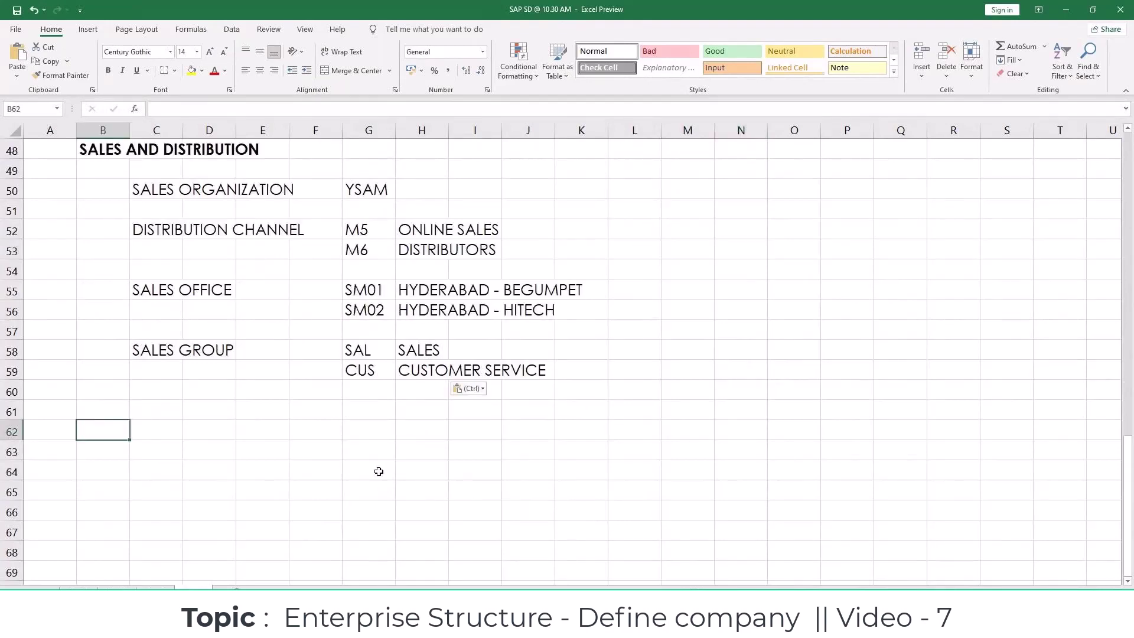
{"action": "type", "text": "m"}
{"action": "key", "text": "BackSpace"}
{"action": "type", "text": "MATERIAL MANAGEMENT"}
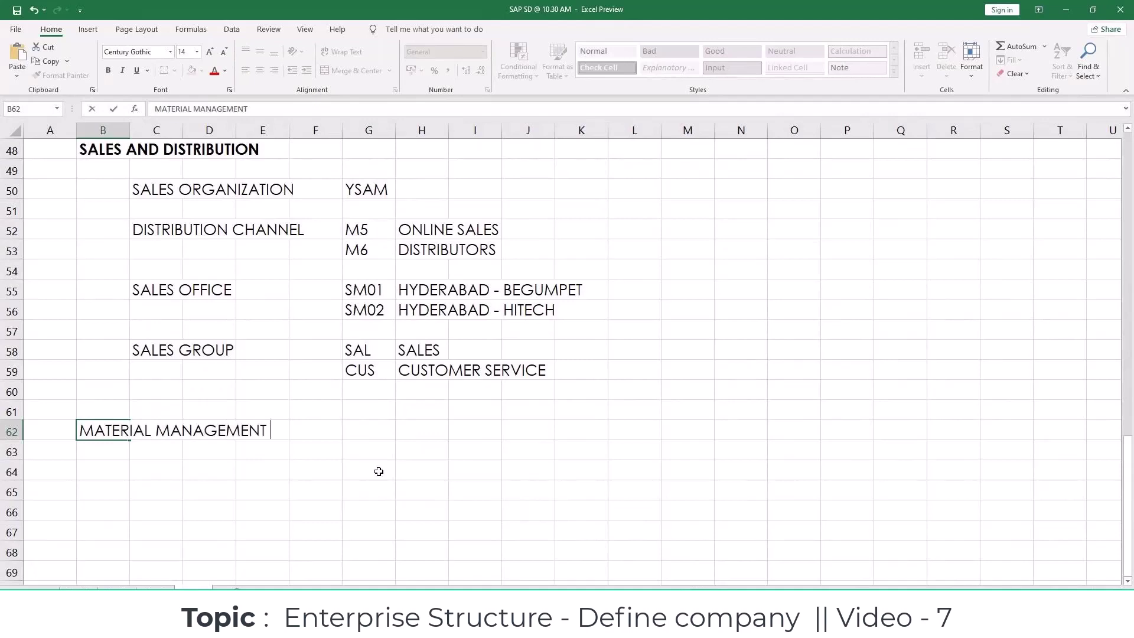
{"action": "key", "text": "Return"}
{"action": "key", "text": "Up"}
{"action": "key", "text": "ctrl+b"}
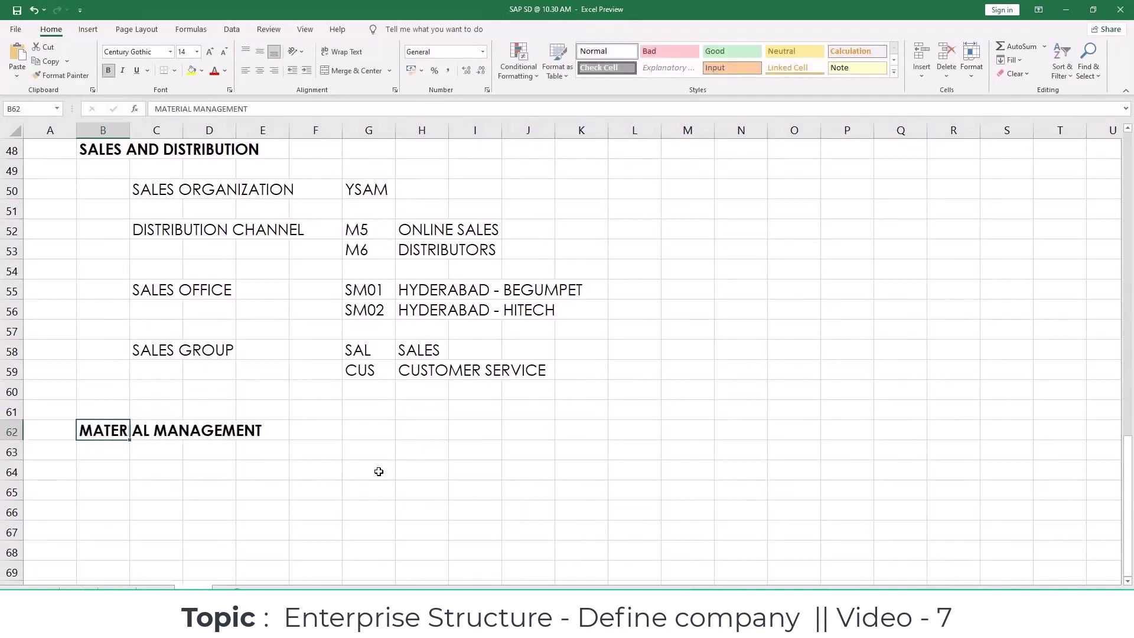
In SAP, leave the sales group entries, collapse Sales and Distribution, and expand Materials Management under Definition.
{"action": "key", "text": "alt+Tab"}
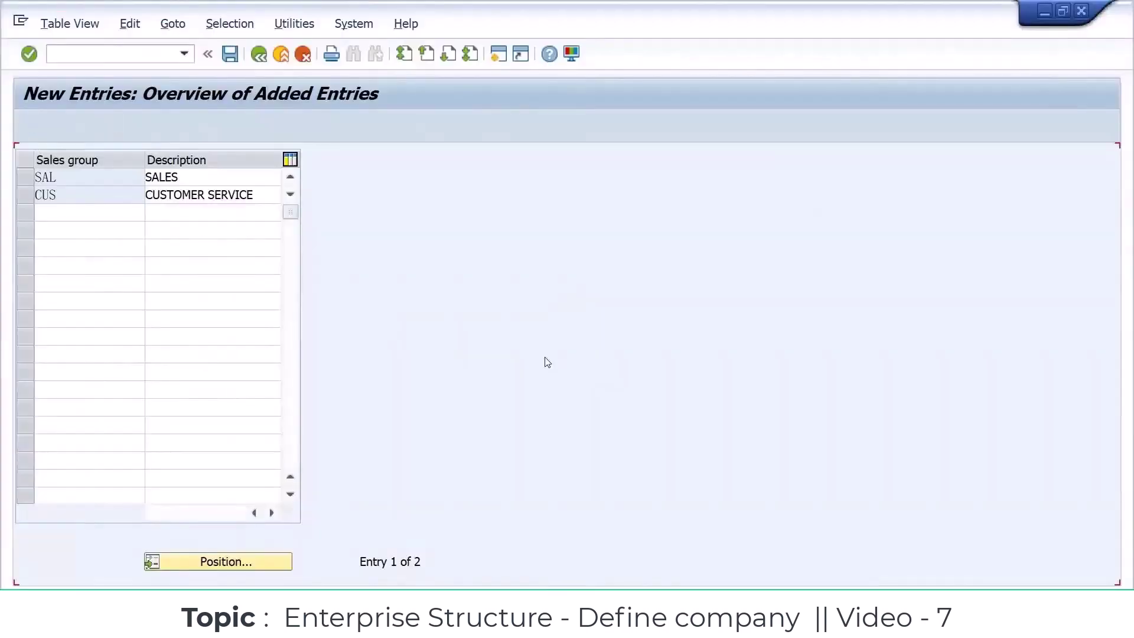
{"action": "key", "text": "F3"}
{"action": "key", "text": "F3"}
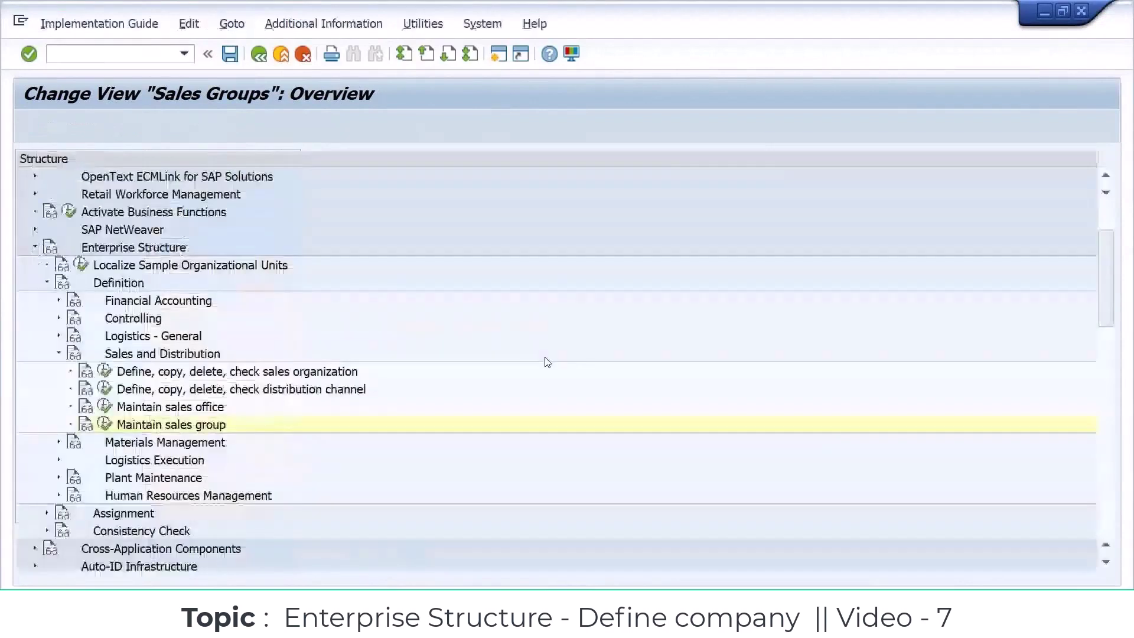
{"action": "left_click", "coordinate": [59, 355]}
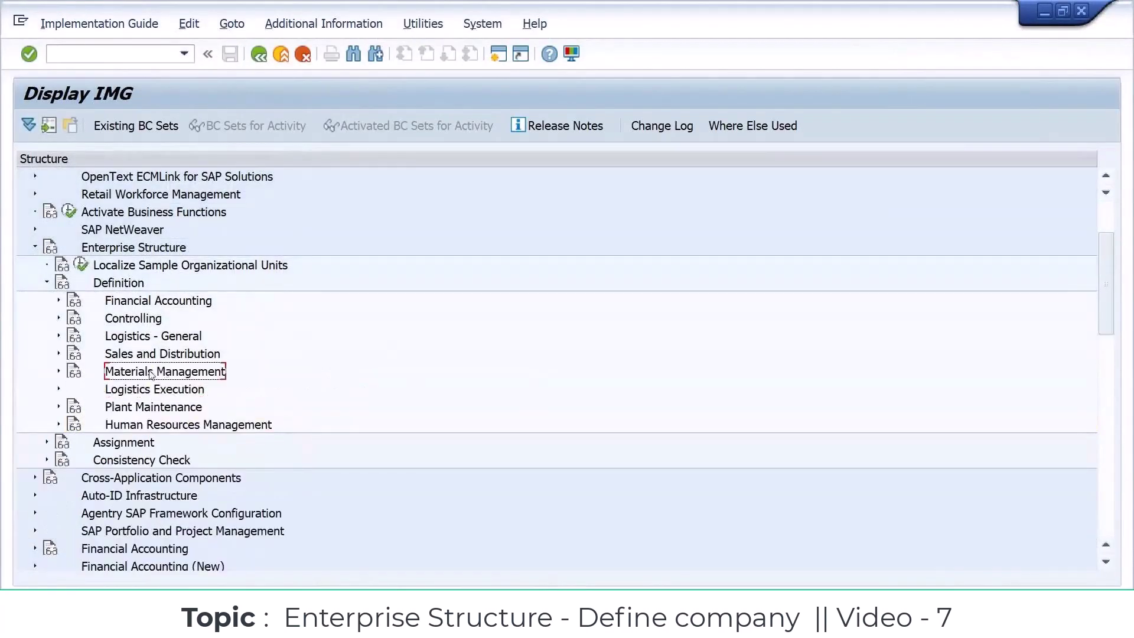
{"action": "left_click", "coordinate": [59, 371]}
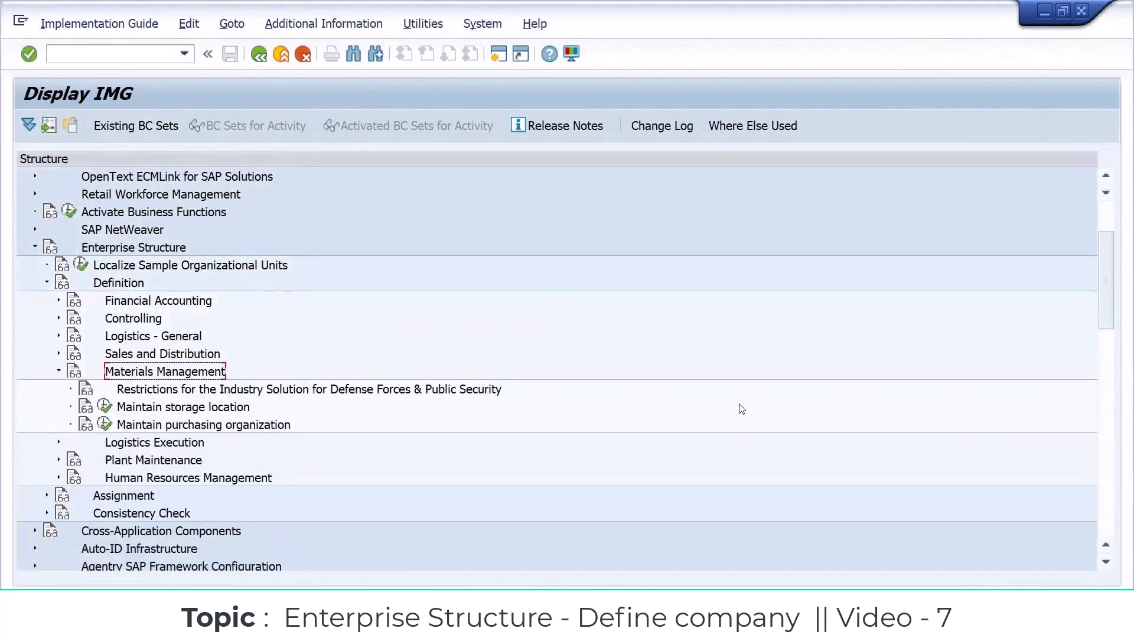
Examine the Materials Management activities in SAP and the notes on storage locations as plant subdivisions in the Excel workbook.
{"action": "key", "text": "Down"}
{"action": "key", "text": "Down"}
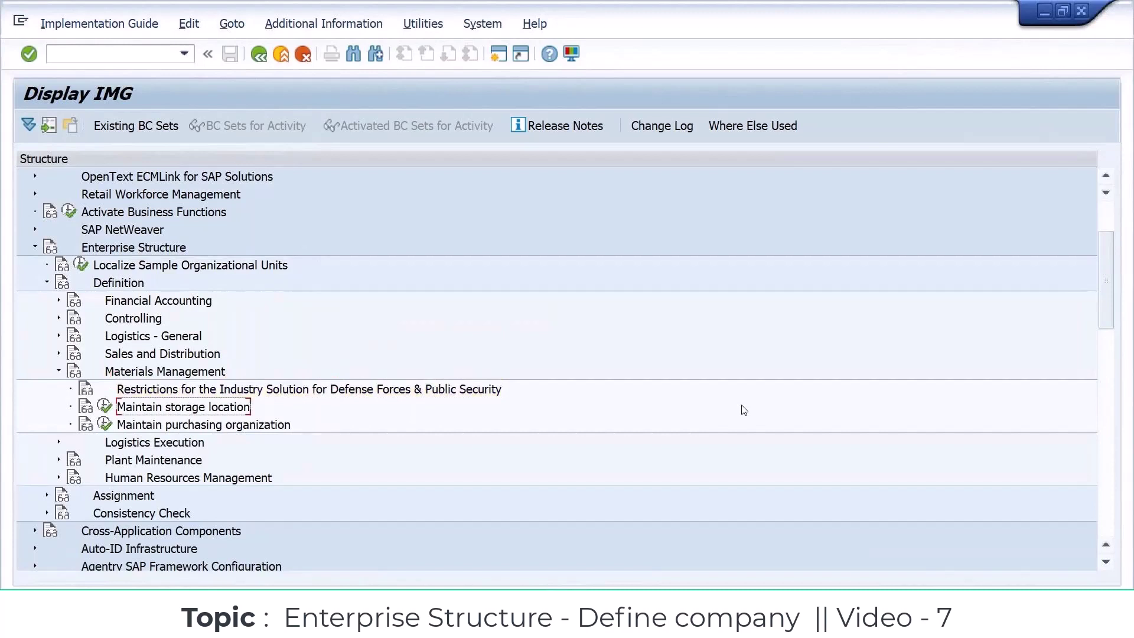
{"action": "key", "text": "Down"}
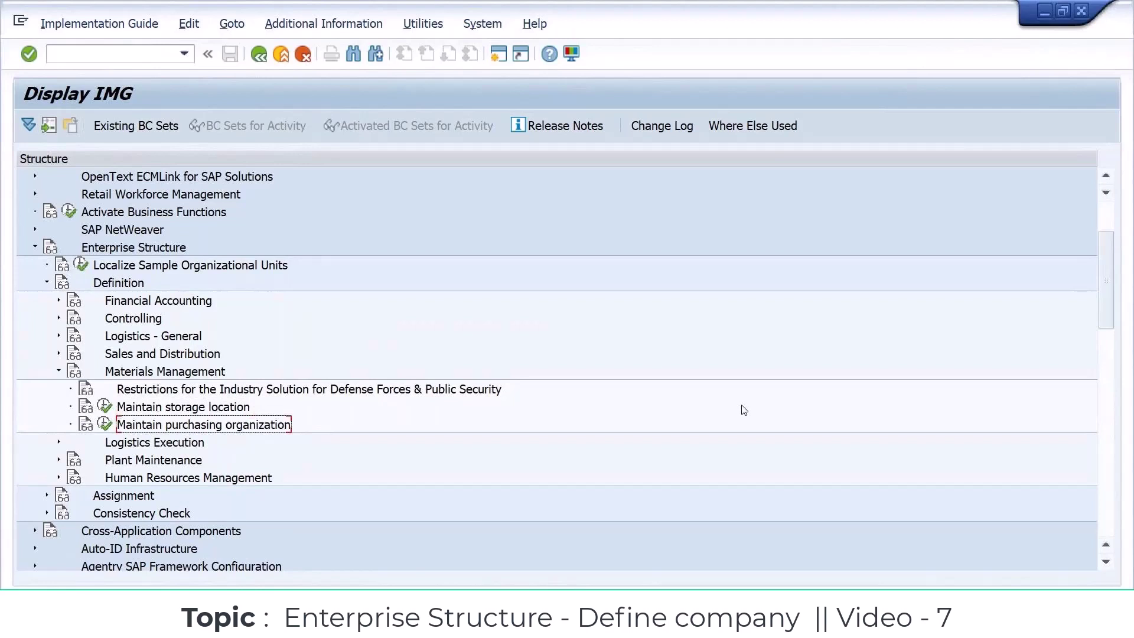
{"action": "left_click", "coordinate": [297, 392]}
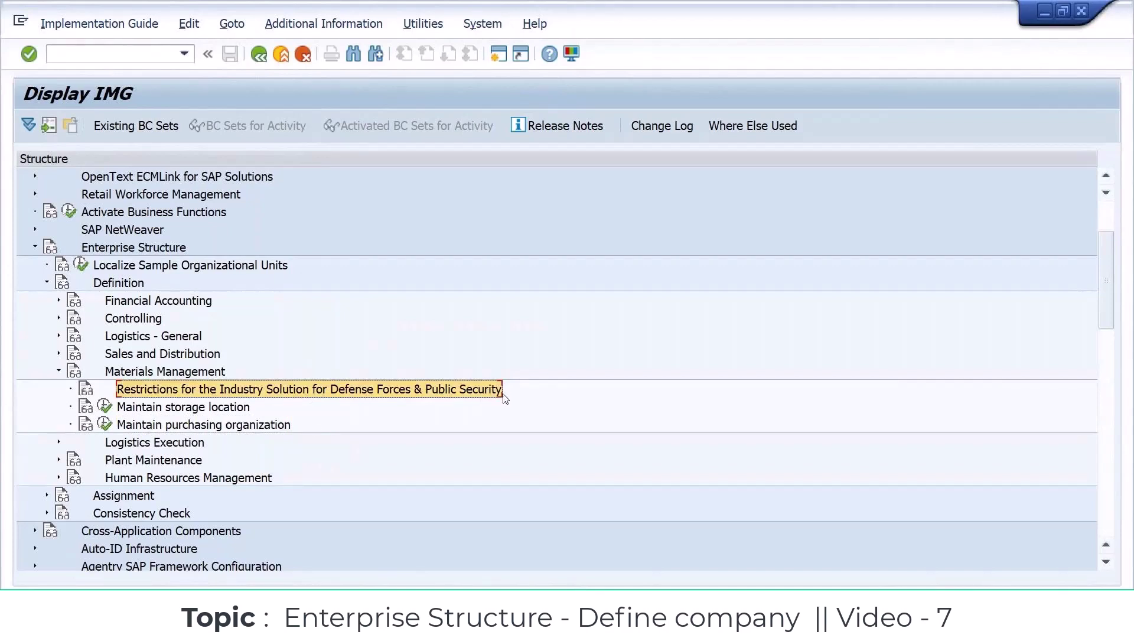
{"action": "left_click", "coordinate": [190, 425]}
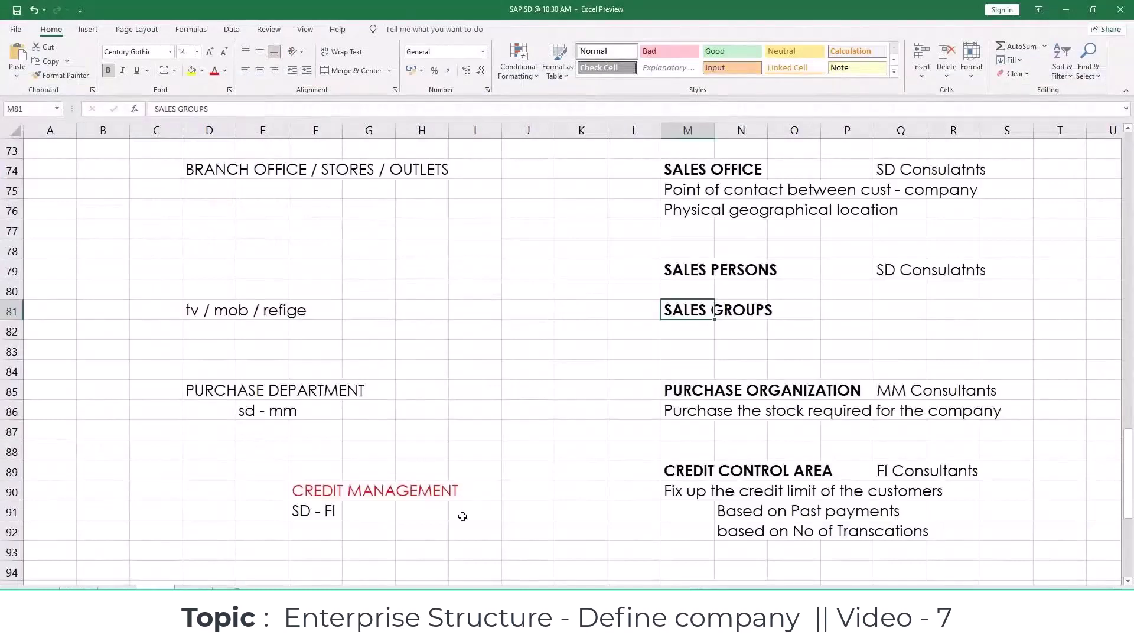
{"action": "scroll", "coordinate": [544, 469], "scroll_direction": "up", "scroll_amount": 2}
{"action": "scroll", "coordinate": [544, 469], "scroll_direction": "up", "scroll_amount": 9}
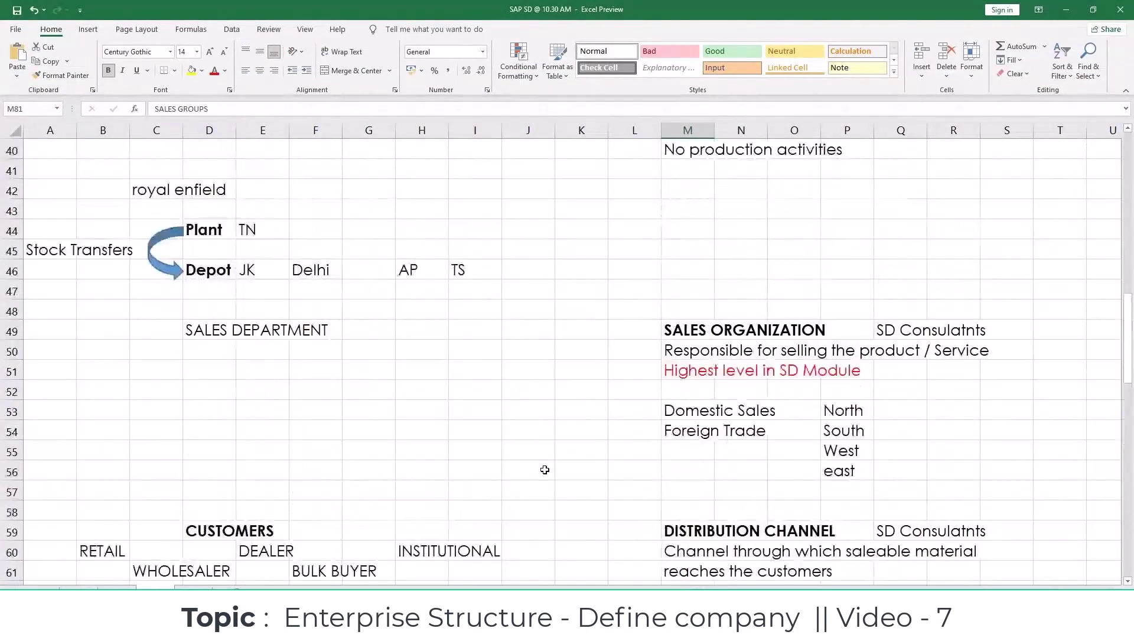
{"action": "scroll", "coordinate": [545, 470], "scroll_direction": "up", "scroll_amount": 5}
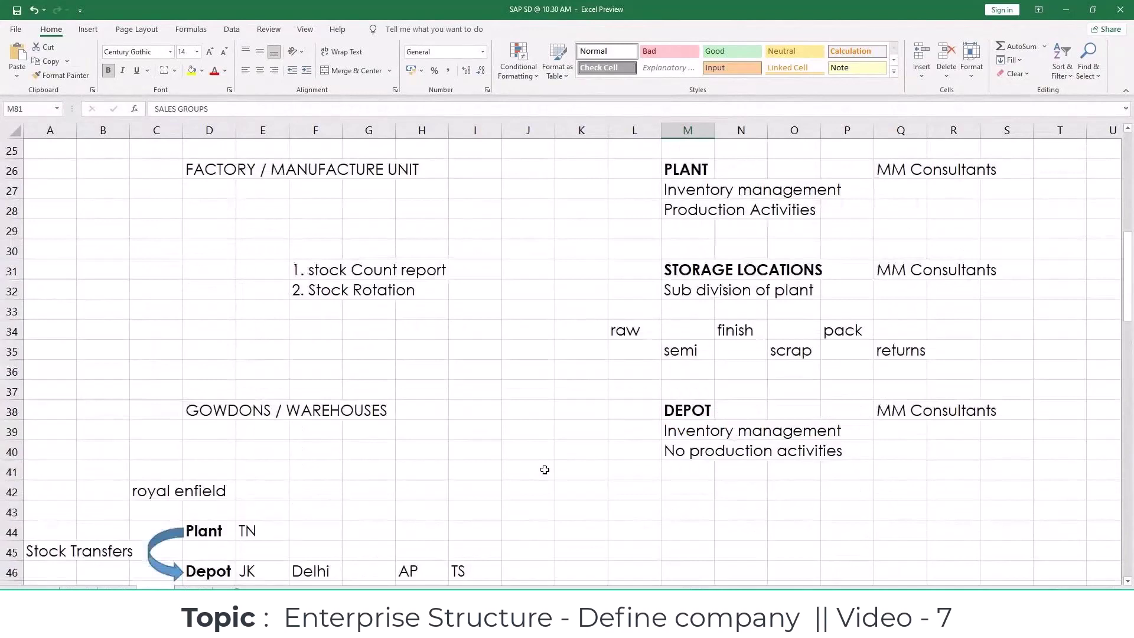
{"action": "scroll", "coordinate": [545, 469], "scroll_direction": "up", "scroll_amount": 3}
{"action": "left_click", "coordinate": [688, 451]}
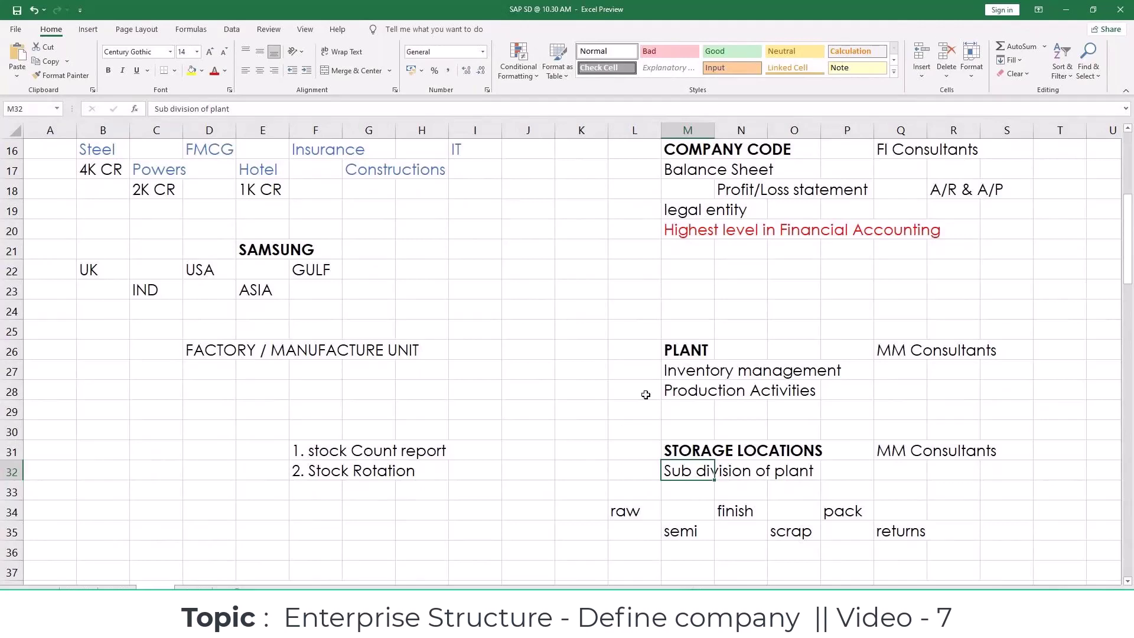
{"action": "left_click", "coordinate": [660, 513]}
{"action": "left_click_drag", "start_coordinate": [661, 514], "coordinate": [916, 553]}
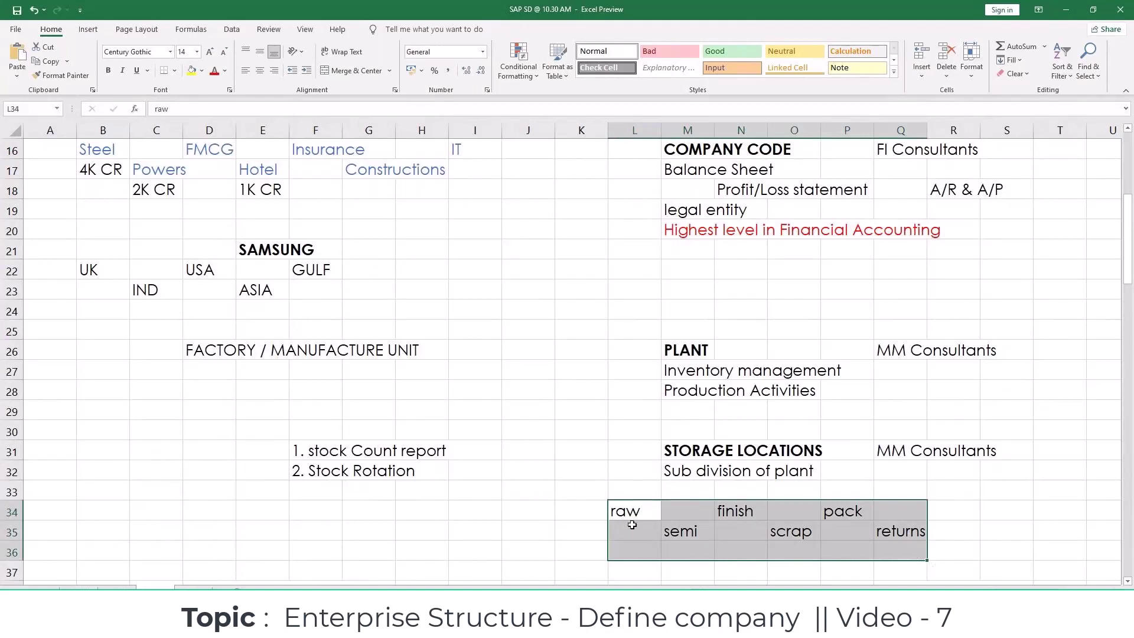
Switch back to SAP and select the Maintain storage location activity under Materials Management.
{"action": "key", "text": "alt+Tab"}
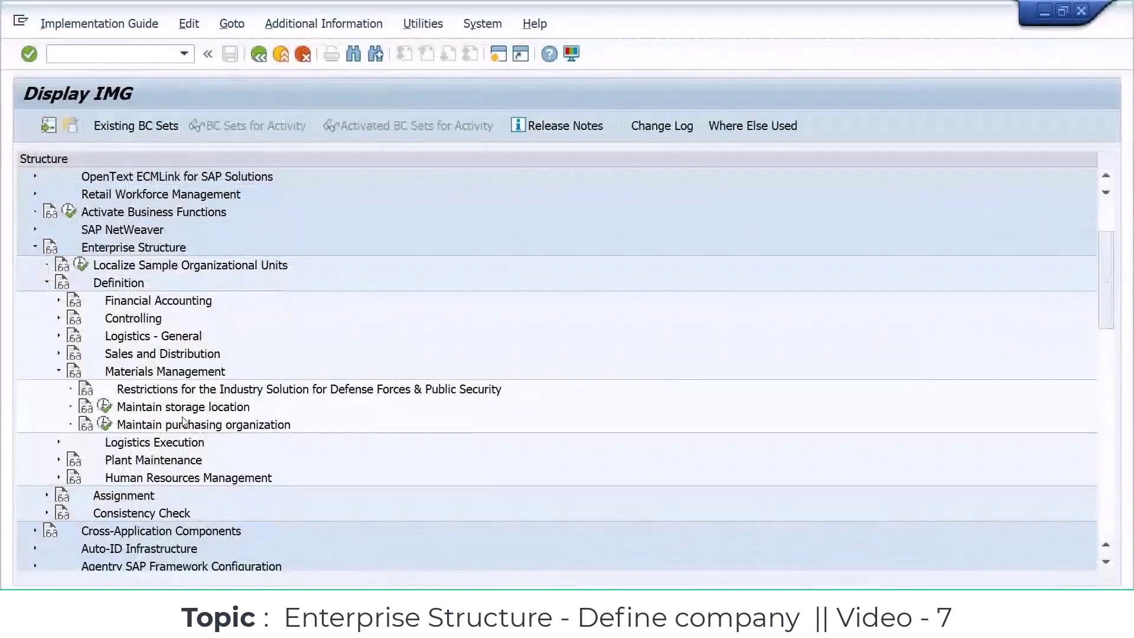
{"action": "left_click", "coordinate": [109, 405]}
{"action": "left_click", "coordinate": [124, 410]}
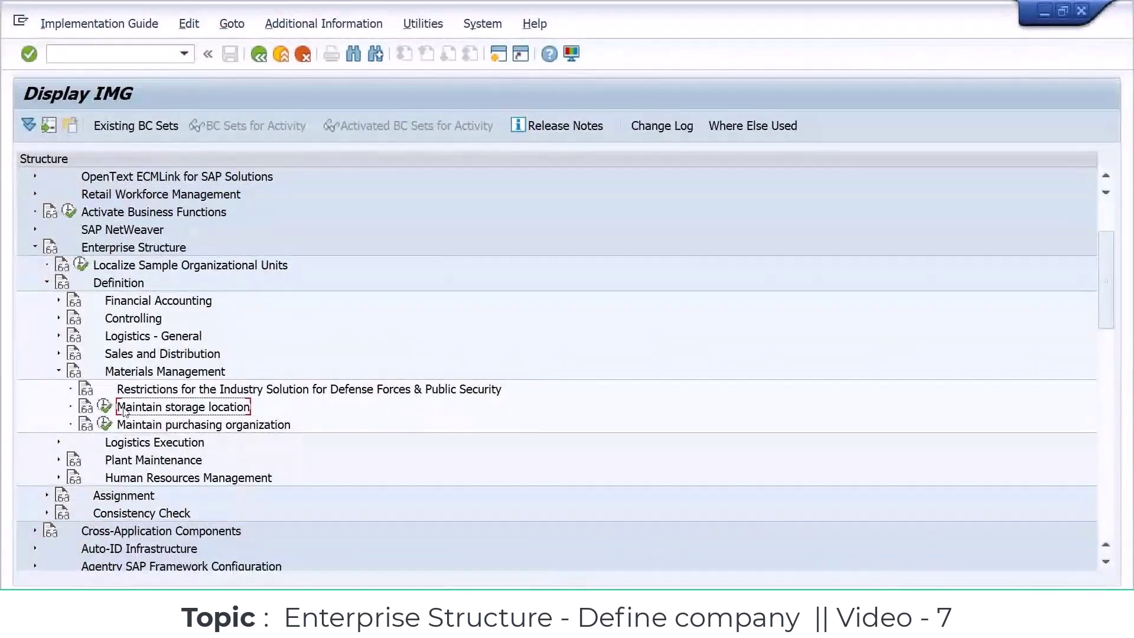